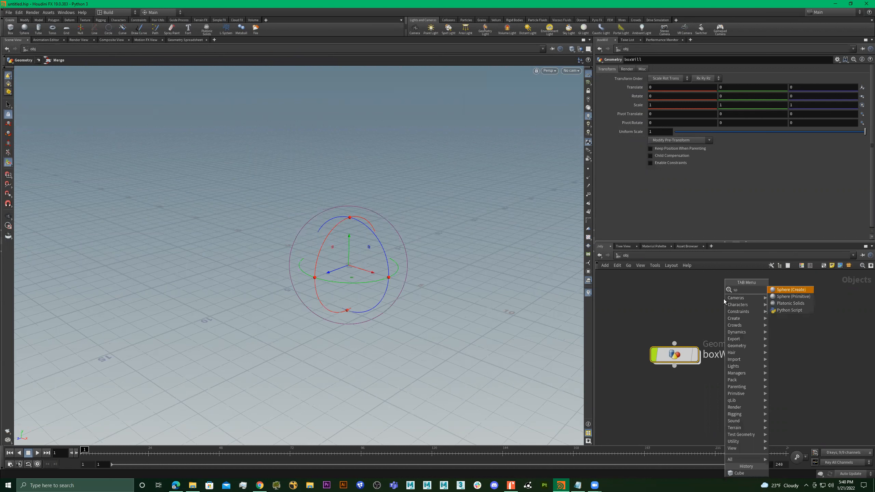
- Add a Sphere object to the scene, open its geometry network, and return to the object level
{"action": "key", "text": "Return"}
{"action": "left_click", "coordinate": [723, 298]}
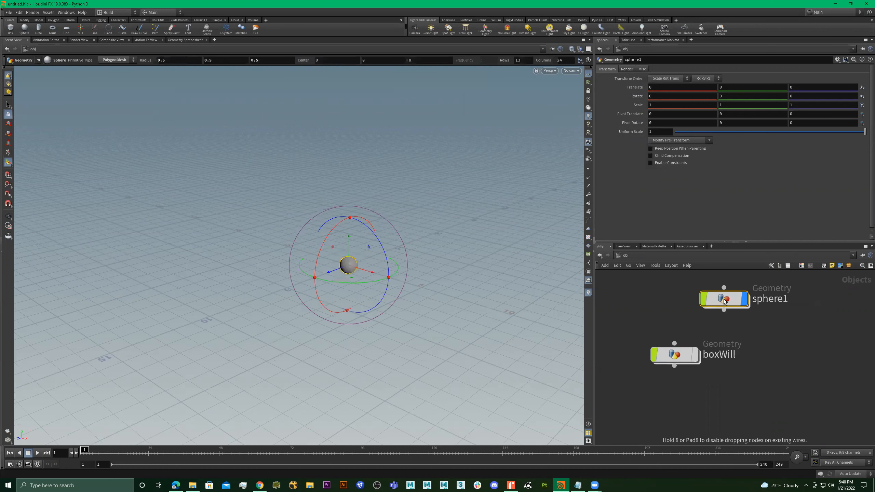
{"action": "key", "text": "Escape"}
{"action": "left_click_drag", "start_coordinate": [724, 299], "coordinate": [788, 337]}
{"action": "double_click", "coordinate": [789, 338]}
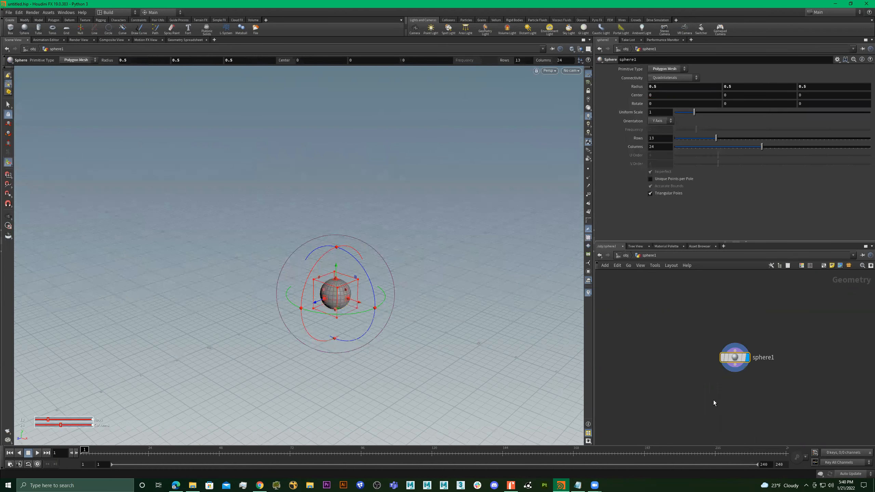
{"action": "key", "text": "u"}
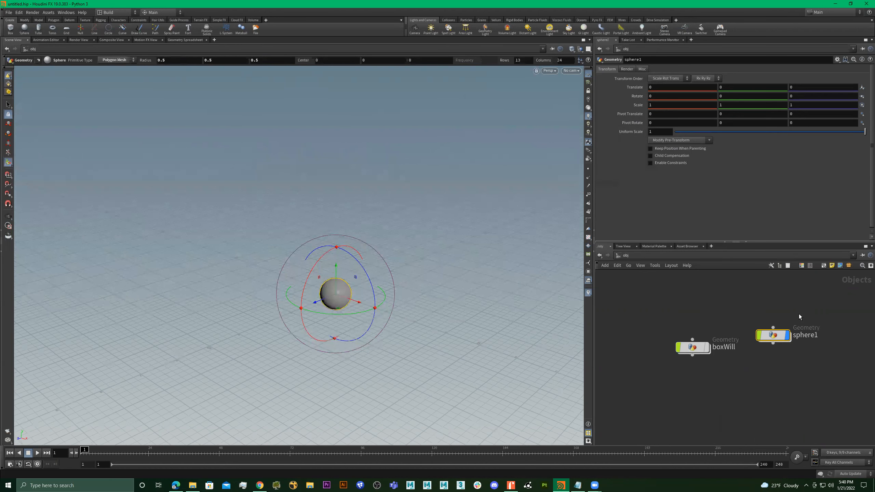
- Place the sphere1 node directly below the boxWill node in the object network
{"action": "middle_click_drag", "start_coordinate": [796, 322], "coordinate": [709, 309]}
{"action": "scroll", "coordinate": [706, 311], "scroll_direction": "up", "scroll_amount": 1}
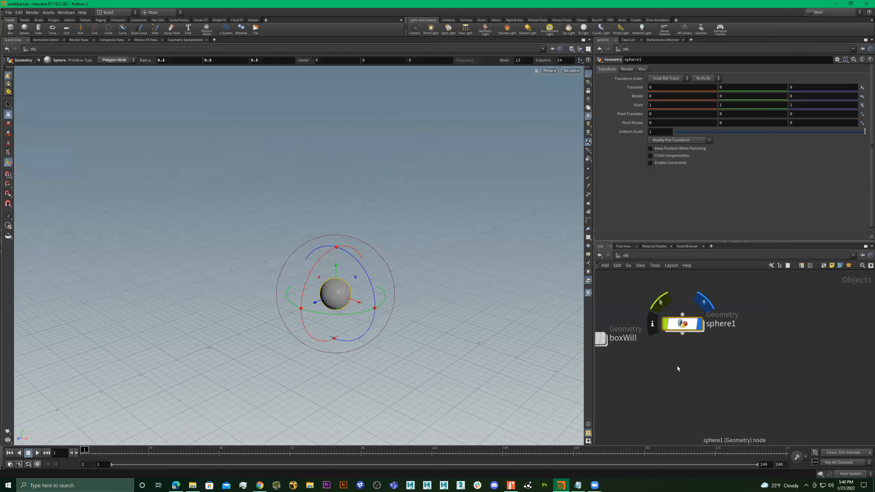
{"action": "middle_click_drag", "start_coordinate": [688, 339], "coordinate": [815, 331]}
{"action": "left_click_drag", "start_coordinate": [814, 316], "coordinate": [716, 365]}
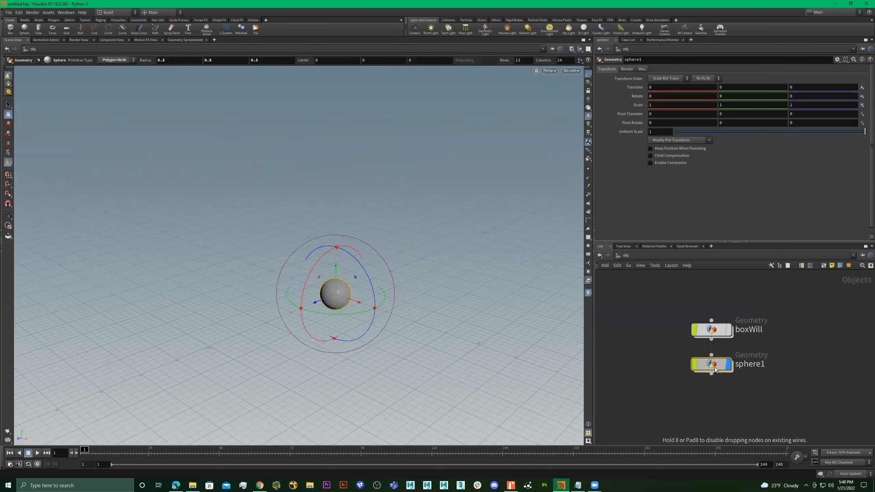
- Add an empty Geometry object to the object network beside boxWill
{"action": "middle_click_drag", "start_coordinate": [814, 332], "coordinate": [763, 329]}
{"action": "key", "text": "Tab"}
{"action": "mouse_move", "coordinate": [766, 330]}
{"action": "type", "text": "geometry"}
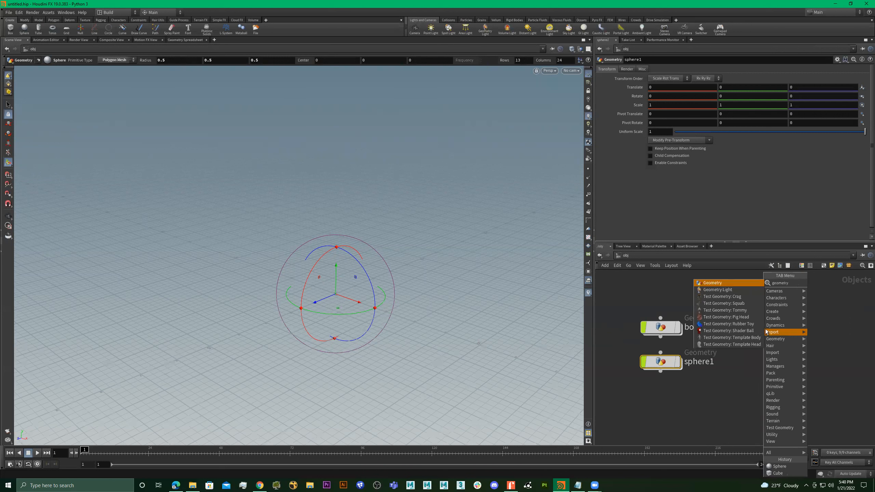
{"action": "key", "text": "Return"}
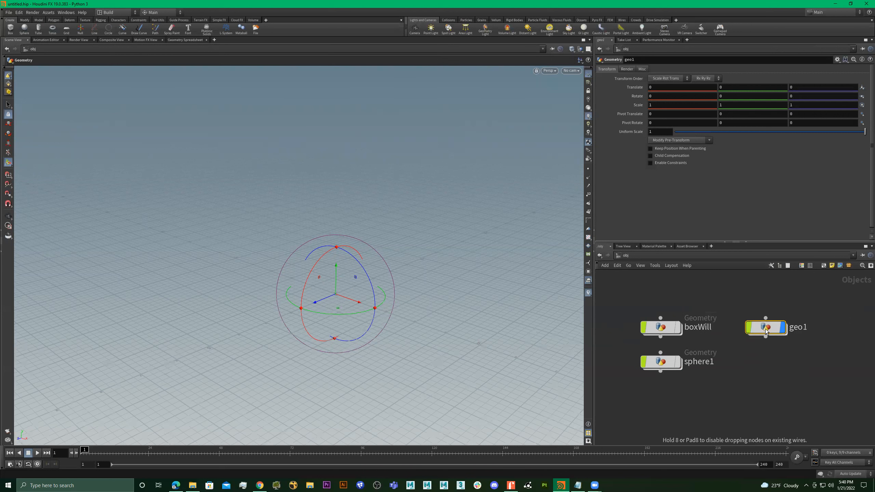
{"action": "left_click", "coordinate": [765, 330]}
- Move the new Geometry node farther away from boxWill and rename it SnowPerson
{"action": "scroll", "coordinate": [775, 350], "scroll_direction": "down", "scroll_amount": 2}
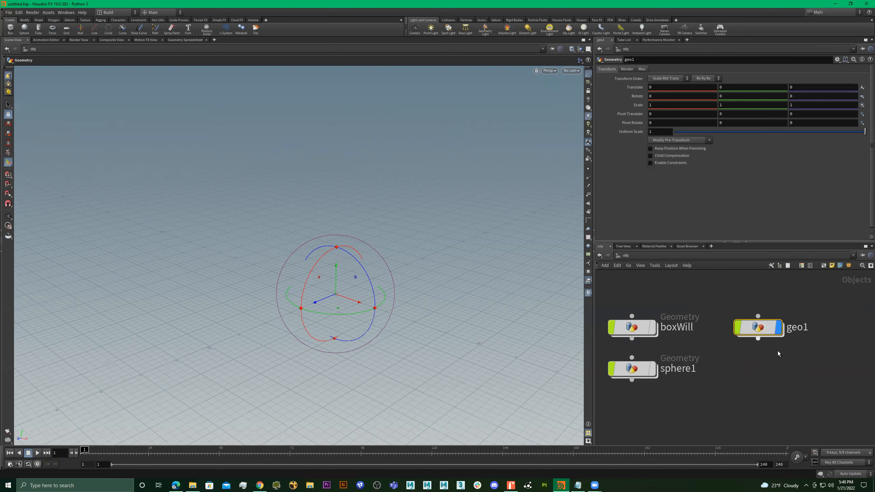
{"action": "scroll", "coordinate": [717, 336], "scroll_direction": "up", "scroll_amount": 2}
{"action": "middle_click_drag", "start_coordinate": [788, 386], "coordinate": [753, 372]}
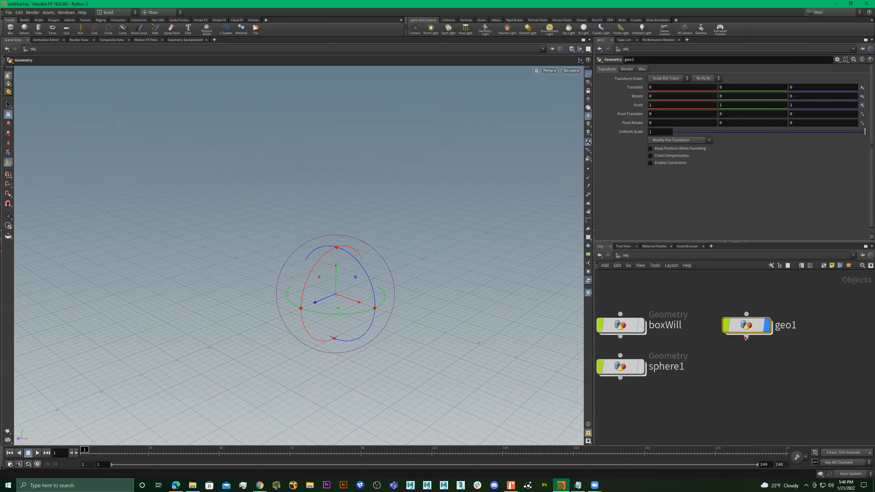
{"action": "left_click_drag", "start_coordinate": [746, 325], "coordinate": [783, 325]}
{"action": "double_click", "coordinate": [821, 325]}
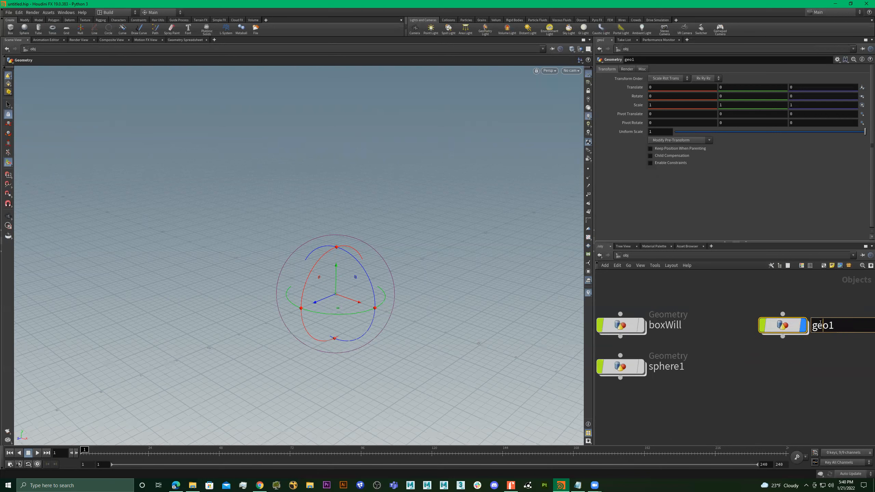
{"action": "type", "text": "SnowPerson"}
{"action": "key", "text": "Return"}
{"action": "mouse_move", "coordinate": [788, 328]}
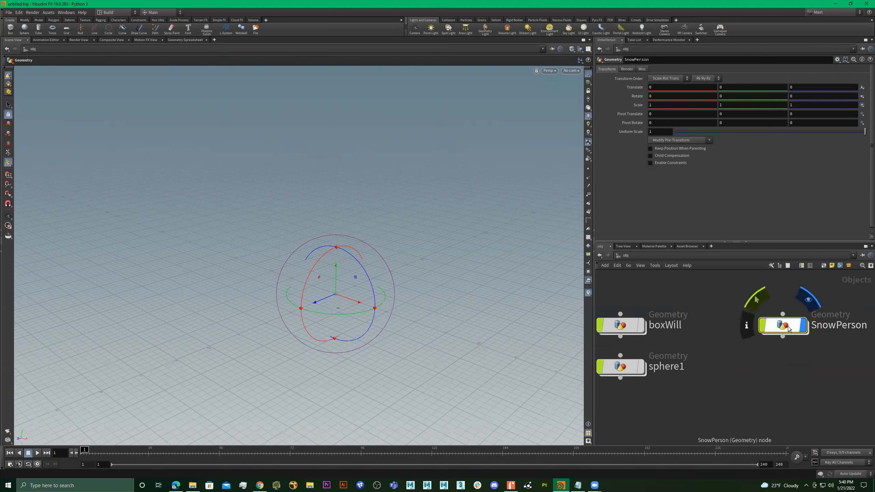
{"action": "scroll", "coordinate": [759, 370], "scroll_direction": "down", "scroll_amount": 4}
{"action": "scroll", "coordinate": [769, 345], "scroll_direction": "up", "scroll_amount": 3}
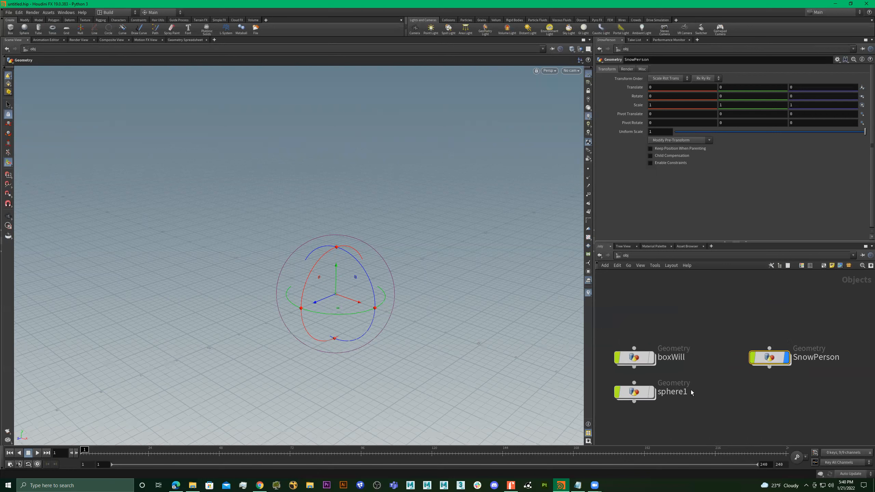
{"action": "middle_click_drag", "start_coordinate": [642, 343], "coordinate": [701, 321]}
{"action": "left_click", "coordinate": [694, 336]}
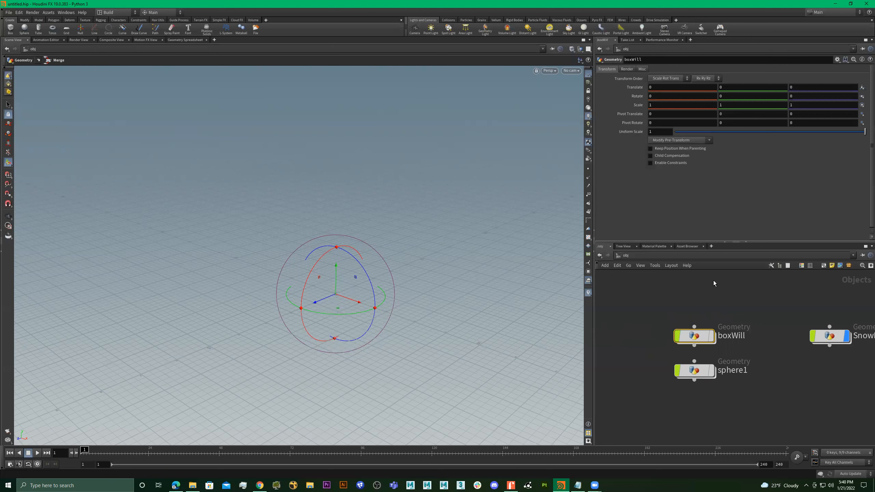
{"action": "left_click_drag", "start_coordinate": [775, 383], "coordinate": [692, 327]}
{"action": "left_click_drag", "start_coordinate": [834, 287], "coordinate": [803, 389]}
{"action": "middle_click_drag", "start_coordinate": [770, 386], "coordinate": [671, 375]}
{"action": "mouse_move", "coordinate": [745, 369]}
{"action": "middle_mouse_down"}
{"action": "mouse_move", "coordinate": [821, 364]}
{"action": "mouse_move", "coordinate": [732, 359]}
{"action": "middle_mouse_up"}
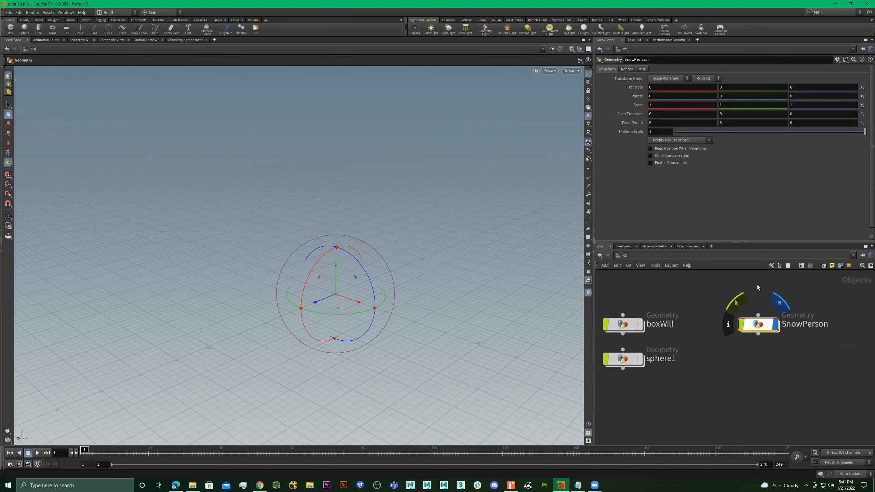
- Open the SnowPerson geometry network and add a Sphere node inside it
{"action": "double_click", "coordinate": [760, 326]}
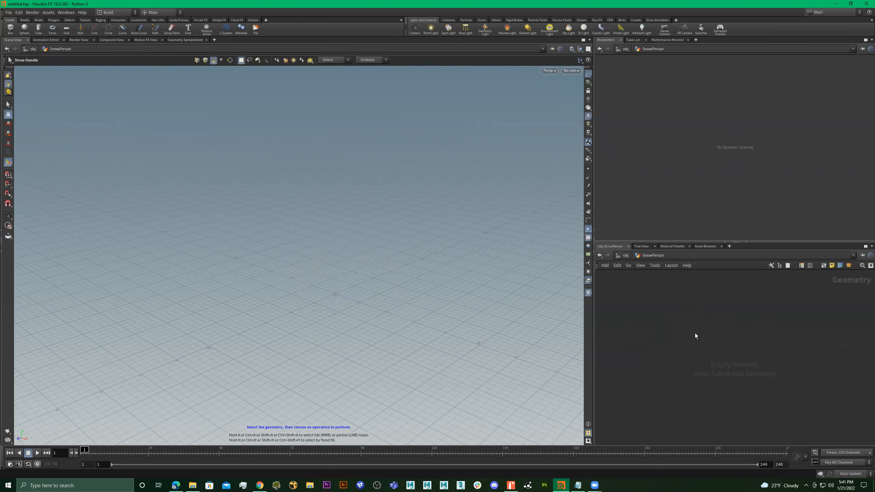
{"action": "key", "text": "Tab"}
{"action": "type", "text": "sphe"}
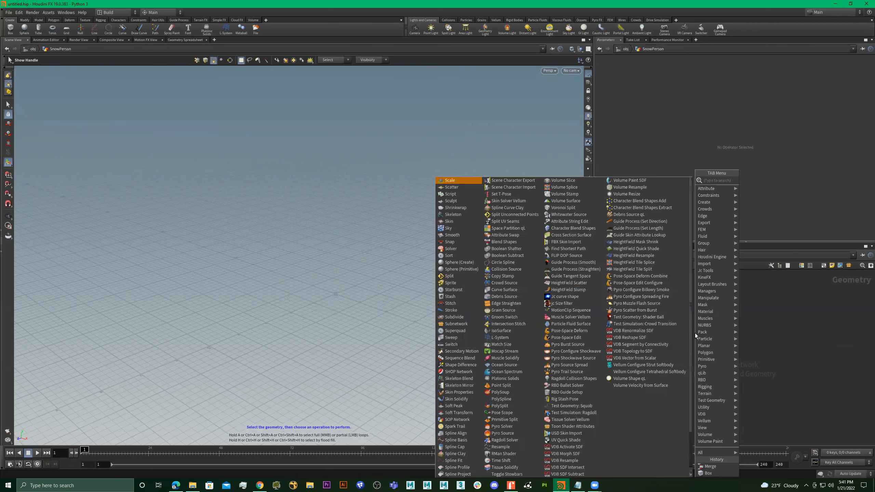
{"action": "key", "text": "Return"}
{"action": "left_click", "coordinate": [695, 334]}
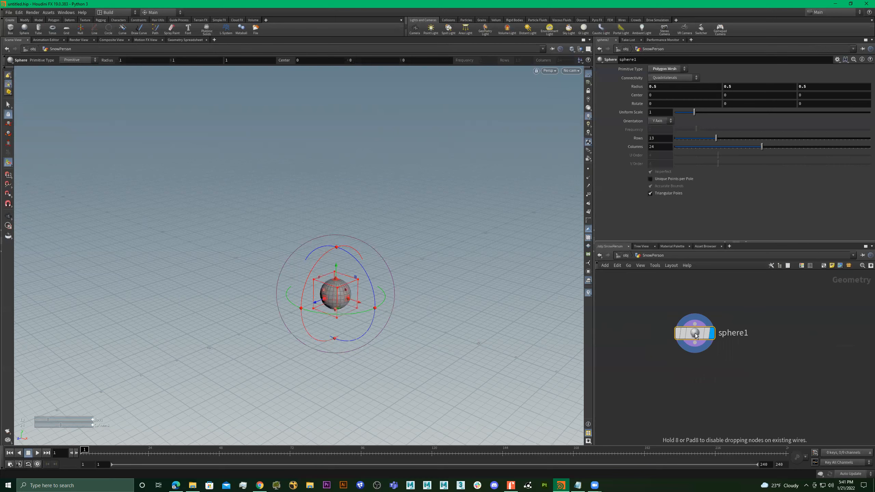
- Examine the sphere in the 3D scene from different angles and distances
{"action": "left_click_drag", "start_coordinate": [371, 286], "coordinate": [316, 280], "text": "alt"}
{"action": "right_click_drag", "start_coordinate": [401, 277], "coordinate": [367, 265], "text": "alt"}
{"action": "middle_click_drag", "start_coordinate": [367, 266], "coordinate": [256, 247], "text": "alt"}
{"action": "right_click_drag", "start_coordinate": [291, 249], "coordinate": [399, 280], "text": "alt"}
{"action": "left_click_drag", "start_coordinate": [399, 279], "coordinate": [311, 278], "text": "alt"}
{"action": "right_click_drag", "start_coordinate": [311, 278], "coordinate": [512, 256], "text": "alt"}
{"action": "middle_click_drag", "start_coordinate": [308, 319], "coordinate": [422, 265], "text": "alt"}
{"action": "left_click_drag", "start_coordinate": [421, 265], "coordinate": [390, 272], "text": "alt"}
{"action": "mouse_move", "coordinate": [391, 271]}
{"action": "middle_mouse_down", "text": "alt"}
{"action": "mouse_move", "coordinate": [338, 256]}
{"action": "mouse_move", "coordinate": [383, 276]}
{"action": "middle_mouse_up", "text": "alt"}
{"action": "right_click_drag", "start_coordinate": [383, 276], "coordinate": [359, 275], "text": "alt"}
{"action": "middle_click_drag", "start_coordinate": [360, 275], "coordinate": [369, 250], "text": "alt"}
{"action": "left_click_drag", "start_coordinate": [369, 250], "coordinate": [459, 248], "text": "alt"}
{"action": "middle_click_drag", "start_coordinate": [458, 248], "coordinate": [423, 277], "text": "alt"}
{"action": "right_click_drag", "start_coordinate": [423, 277], "coordinate": [344, 274], "text": "alt"}
{"action": "left_click_drag", "start_coordinate": [344, 275], "coordinate": [369, 303], "text": "alt"}
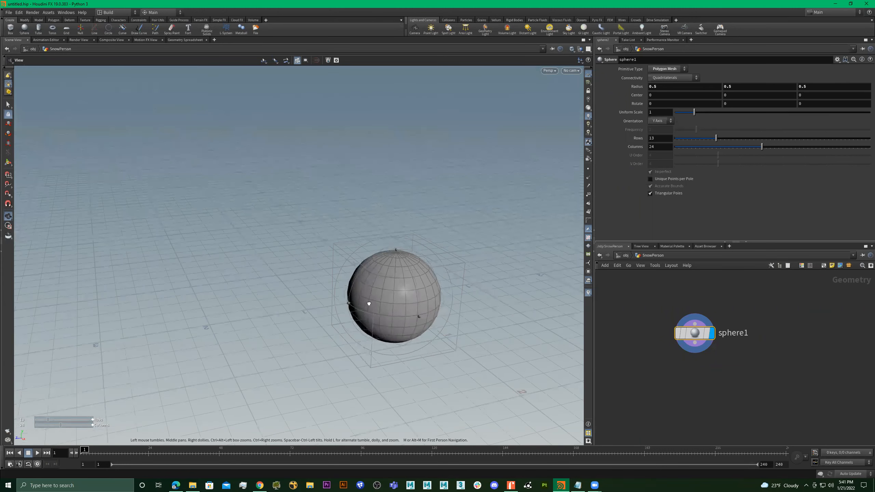
{"action": "key", "text": "Return"}
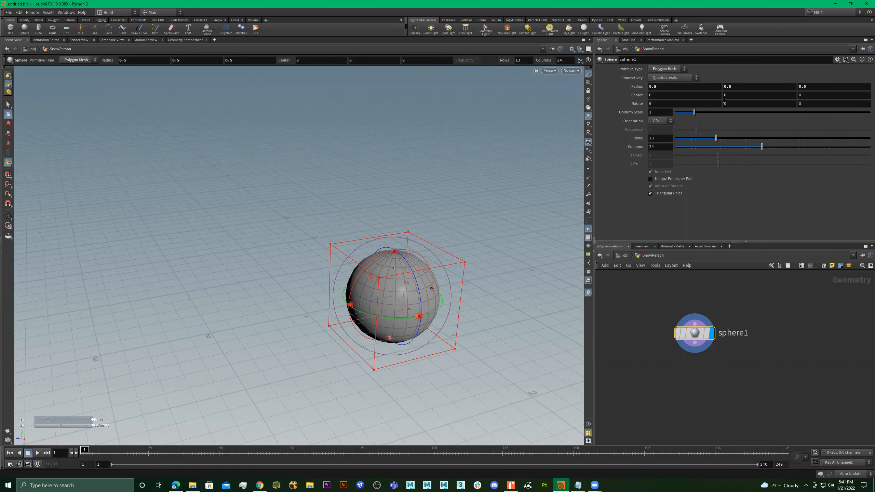
- Set the sphere's Y center to 0.25
{"action": "left_click_drag", "start_coordinate": [439, 197], "coordinate": [424, 192], "text": "alt"}
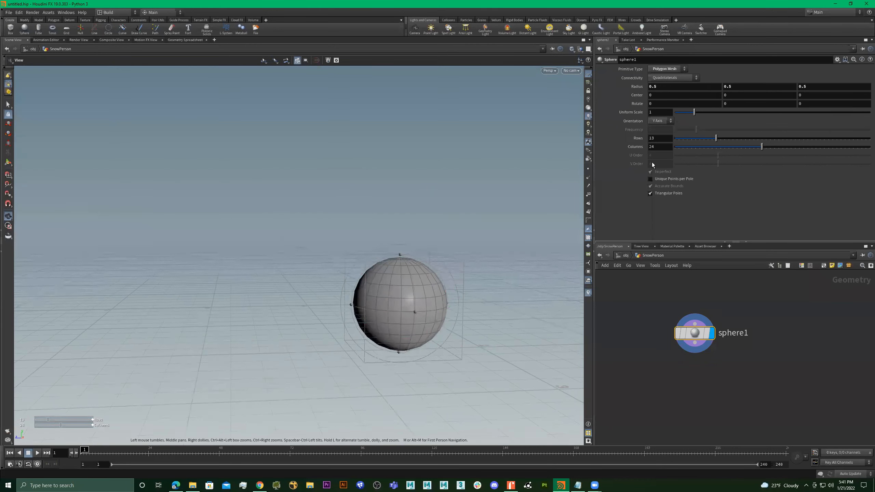
{"action": "left_click", "coordinate": [730, 95]}
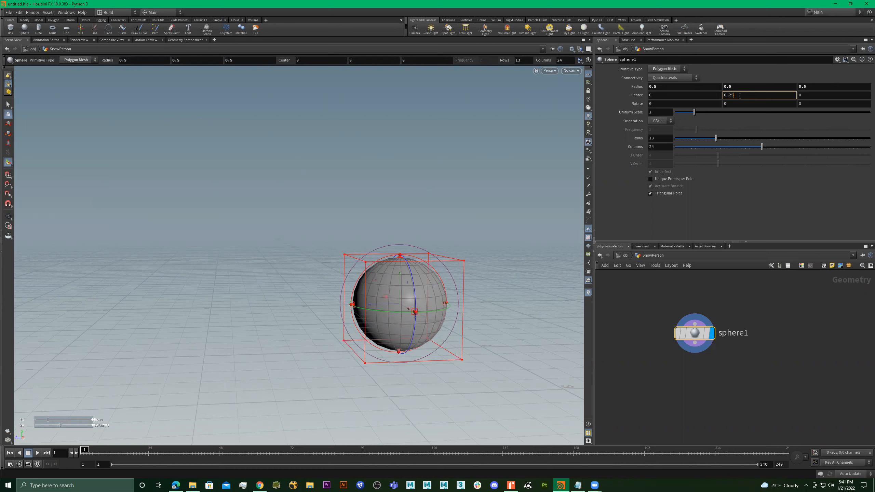
{"action": "key", "text": "Return"}
- Re-enter the sphere's Y radius as 0.50, and move the sphere with its handle before undoing that move
{"action": "left_click", "coordinate": [744, 85]}
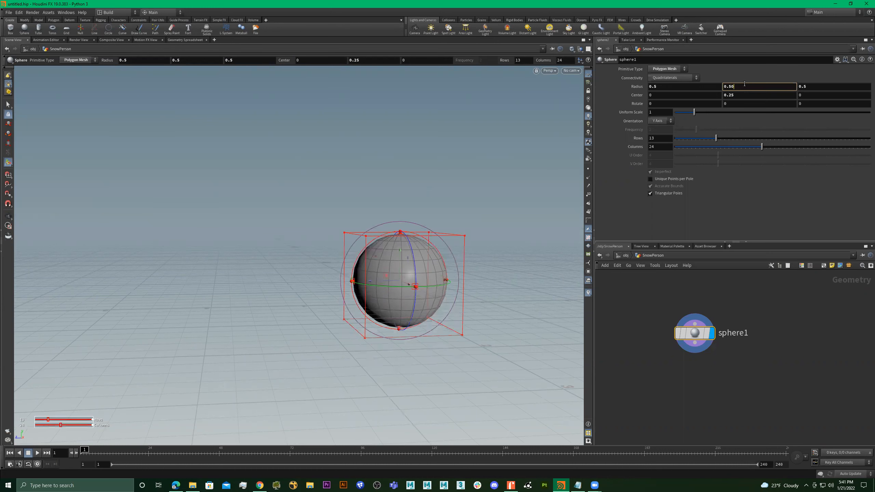
{"action": "left_click", "coordinate": [737, 96]}
{"action": "left_click_drag", "start_coordinate": [420, 288], "coordinate": [414, 296]}
{"action": "key", "text": "ctrl+z"}
- Set the sphere's Y center to 0.50
{"action": "left_click_drag", "start_coordinate": [473, 287], "coordinate": [456, 301], "text": "alt"}
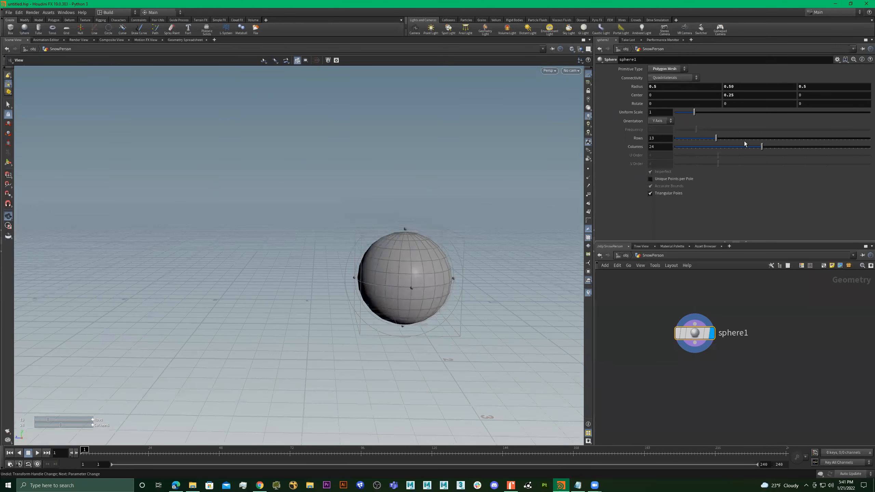
{"action": "left_click_drag", "start_coordinate": [499, 174], "coordinate": [505, 202], "text": "alt"}
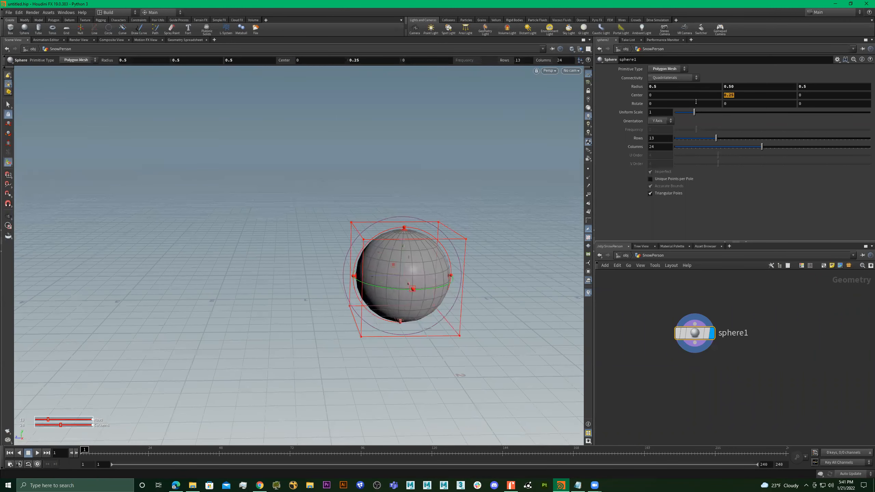
{"action": "type", "text": ".50"}
{"action": "key", "text": "Return"}
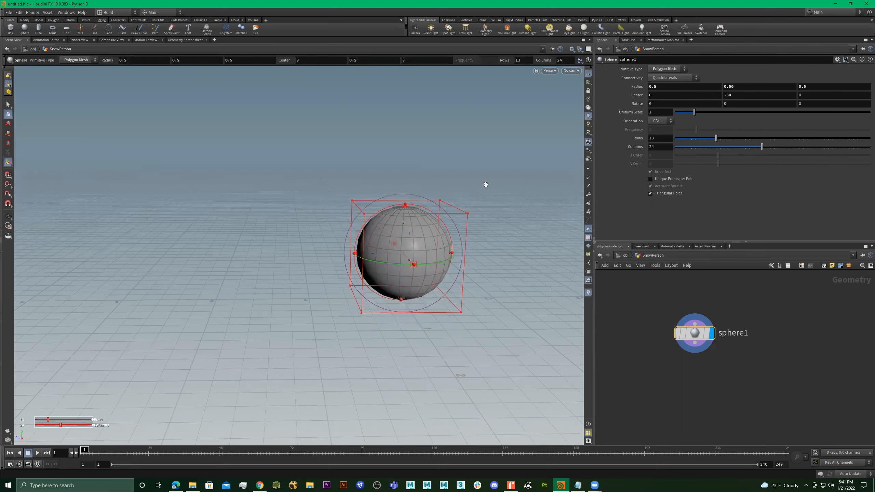
- Examine how the sphere sits relative to the ground grid from several angles
{"action": "left_click_drag", "start_coordinate": [451, 168], "coordinate": [343, 243], "text": "alt"}
{"action": "right_click_drag", "start_coordinate": [344, 242], "coordinate": [443, 230], "text": "alt"}
{"action": "left_click_drag", "start_coordinate": [443, 230], "coordinate": [346, 268], "text": "alt"}
{"action": "left_click_drag", "start_coordinate": [715, 298], "coordinate": [657, 409]}
{"action": "mouse_move", "coordinate": [408, 318]}
{"action": "left_mouse_down", "text": "alt"}
{"action": "mouse_move", "coordinate": [373, 299]}
{"action": "mouse_move", "coordinate": [457, 309]}
{"action": "mouse_move", "coordinate": [417, 309]}
{"action": "left_mouse_up", "text": "alt"}
{"action": "scroll", "coordinate": [452, 262], "scroll_direction": "down", "scroll_amount": 2}
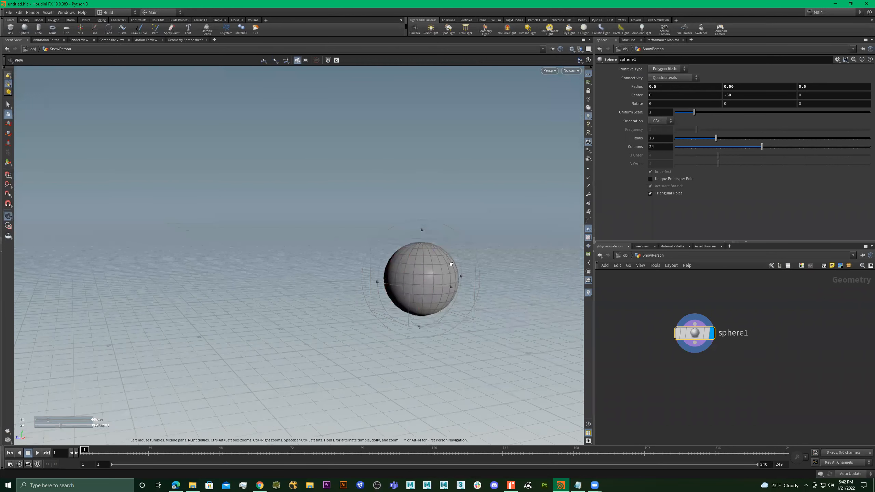
{"action": "left_click_drag", "start_coordinate": [475, 278], "coordinate": [550, 302], "text": "alt"}
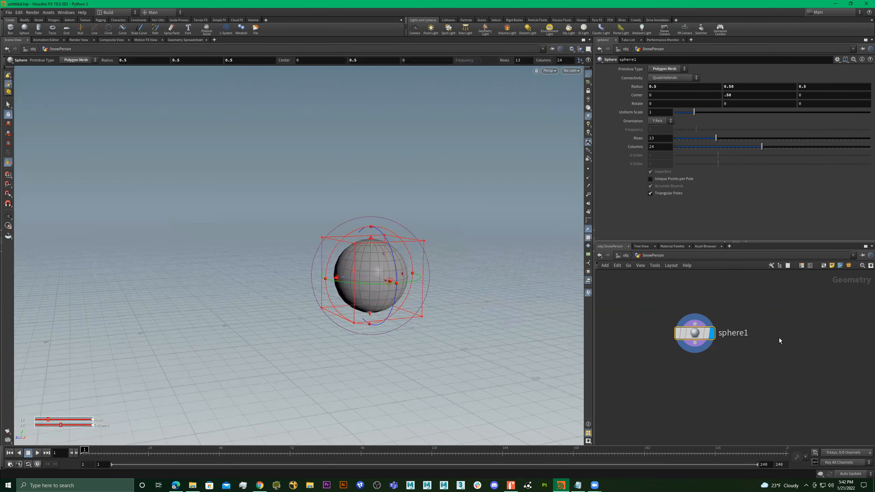
{"action": "key", "text": "Tab"}
{"action": "type", "text": "sphere"}
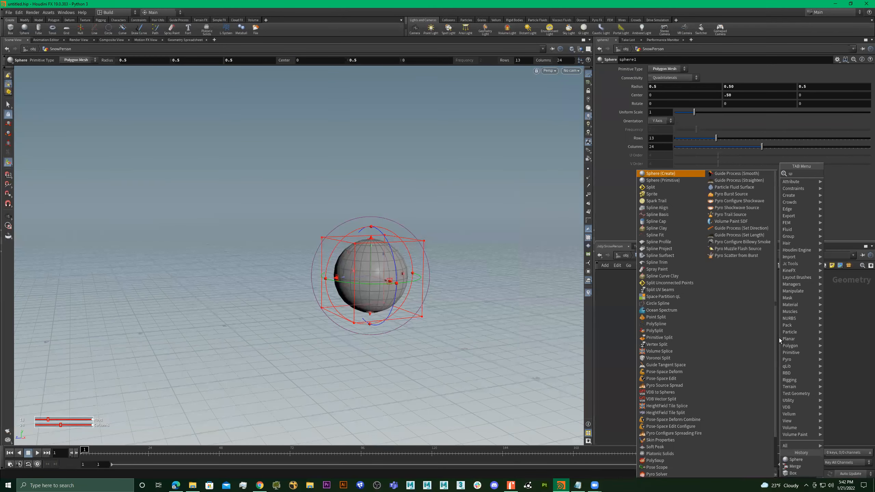
{"action": "key", "text": "Return"}
{"action": "left_click", "coordinate": [779, 337]}
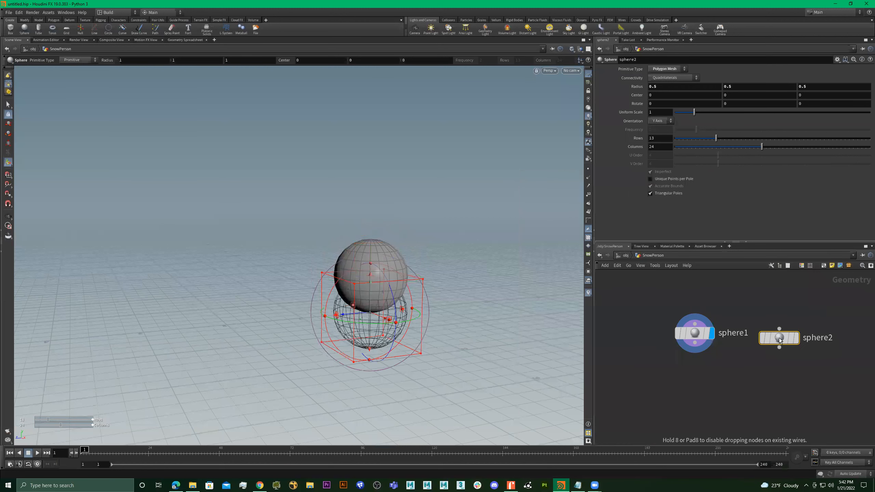
{"action": "key", "text": "Delete"}
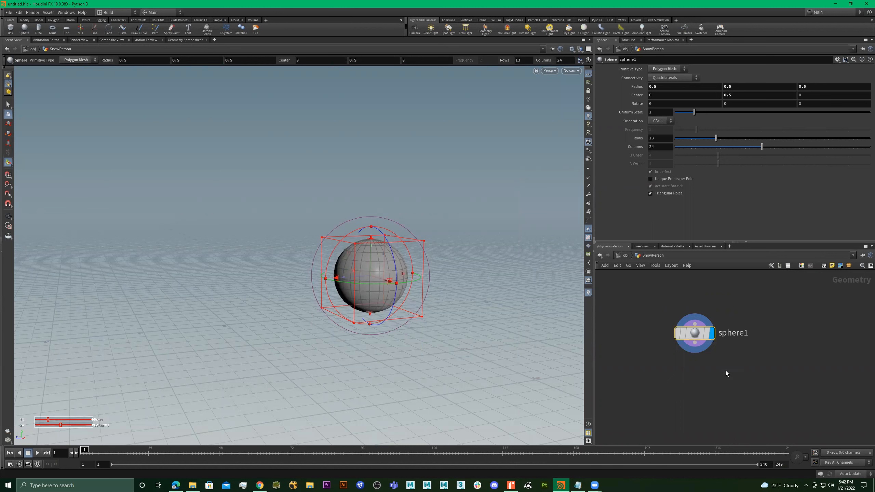
{"action": "key", "text": "ctrl+v"}
{"action": "left_click_drag", "start_coordinate": [720, 383], "coordinate": [783, 356]}
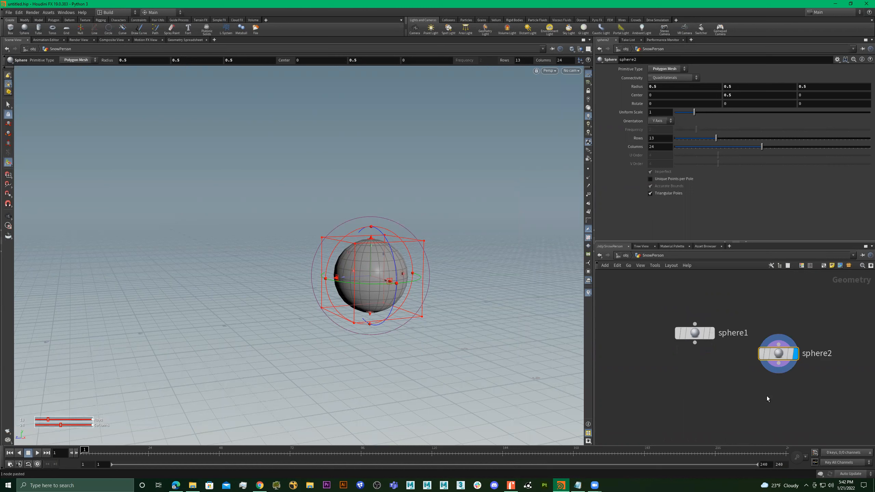
{"action": "key", "text": "Delete"}
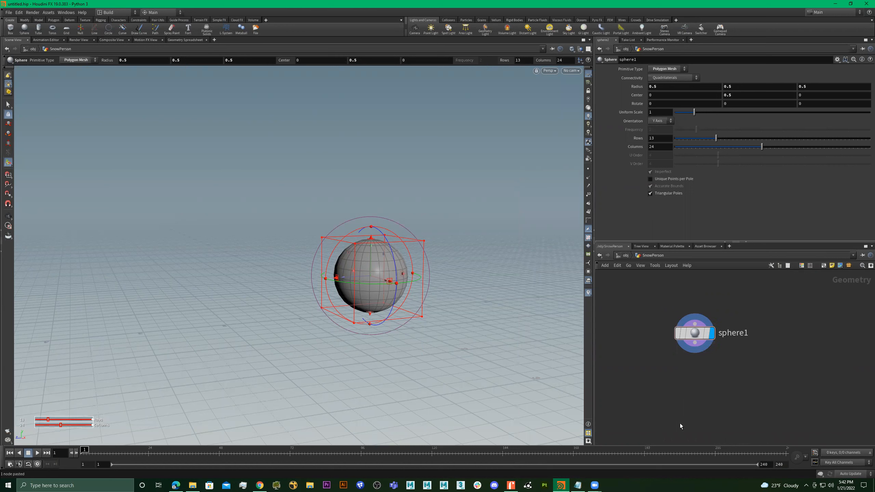
- Duplicate the sphere1 node beside the original and raise the copy to a Y center of about 1.08
{"action": "middle_click_drag", "start_coordinate": [691, 394], "coordinate": [652, 386]}
{"action": "mouse_move", "coordinate": [656, 328]}
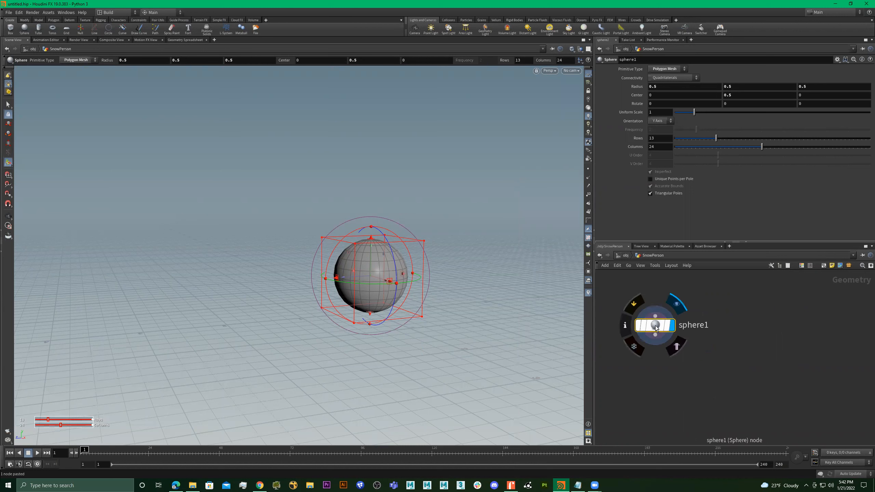
{"action": "left_click_drag", "start_coordinate": [655, 326], "coordinate": [753, 335], "text": "alt"}
{"action": "left_click_drag", "start_coordinate": [422, 292], "coordinate": [413, 286], "text": "alt"}
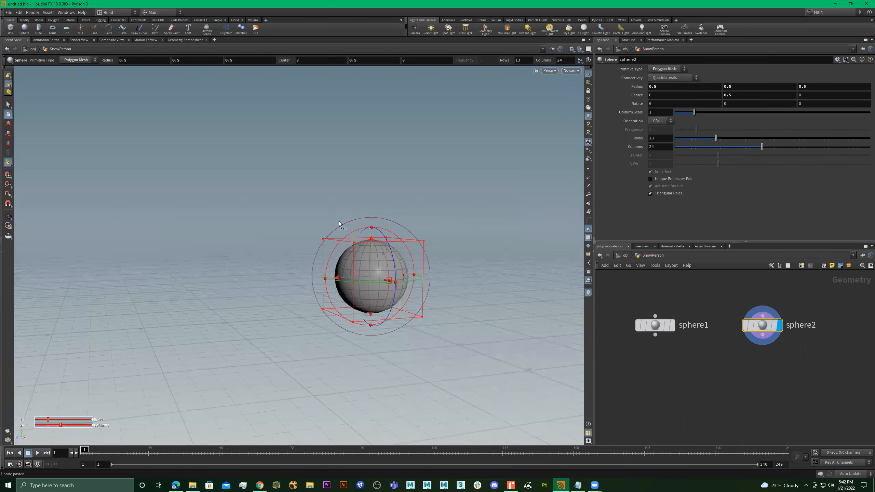
{"action": "left_click_drag", "start_coordinate": [371, 241], "coordinate": [370, 202]}
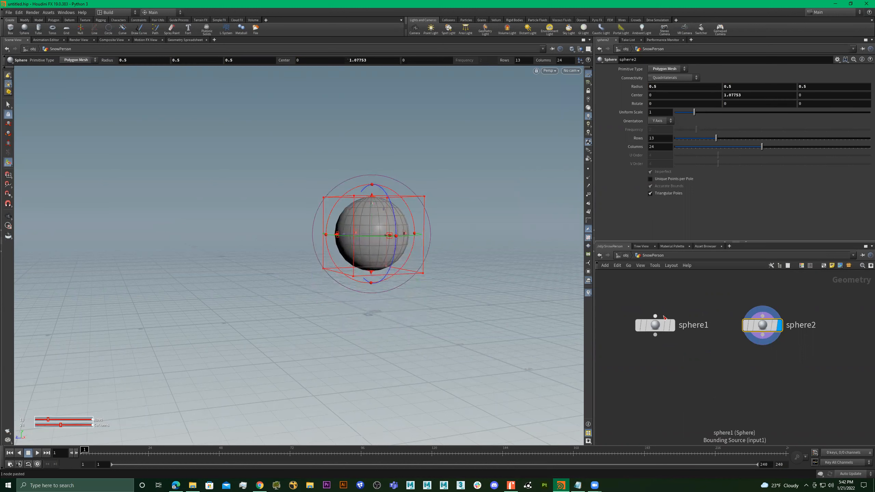
- Turn on the template flag for sphere1 and select sphere1 and sphere2 alternately to compare their positions
{"action": "mouse_move", "coordinate": [668, 328]}
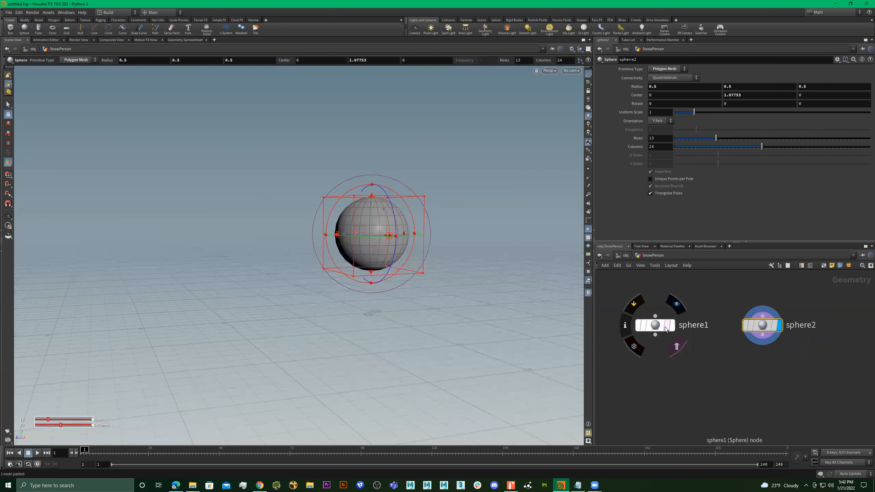
{"action": "left_click", "coordinate": [667, 328]}
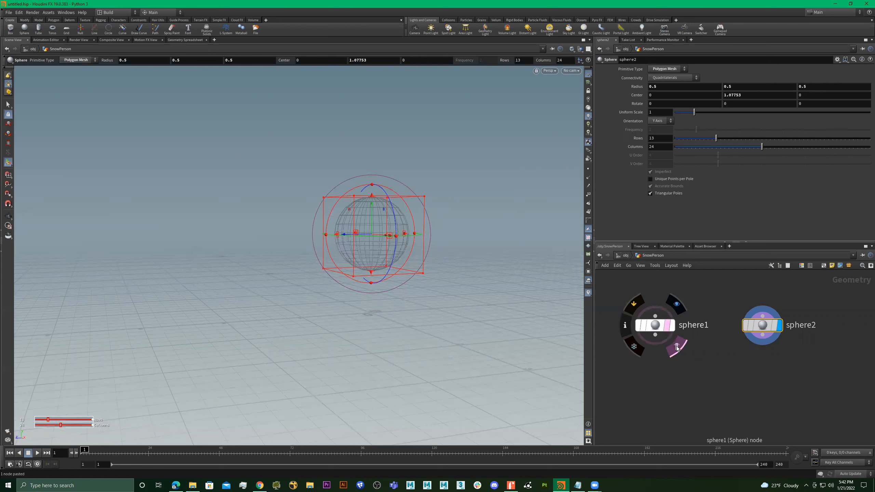
{"action": "left_click_drag", "start_coordinate": [792, 299], "coordinate": [740, 361]}
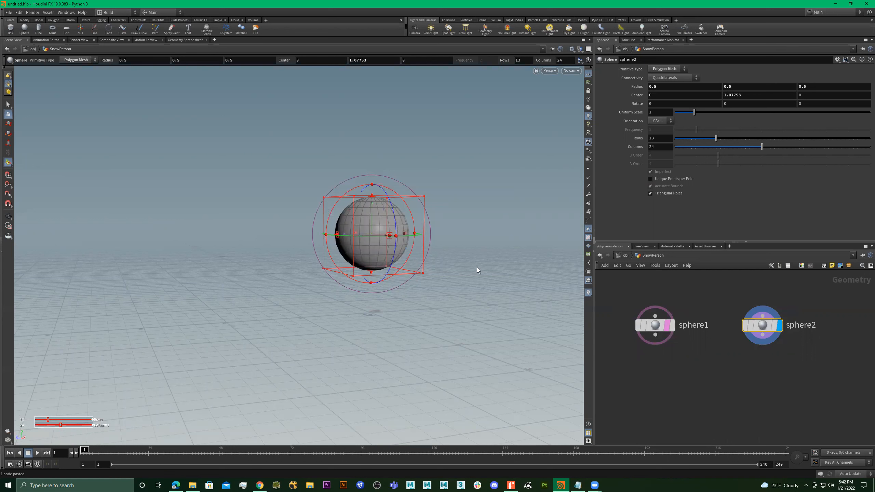
{"action": "left_click_drag", "start_coordinate": [677, 291], "coordinate": [656, 368]}
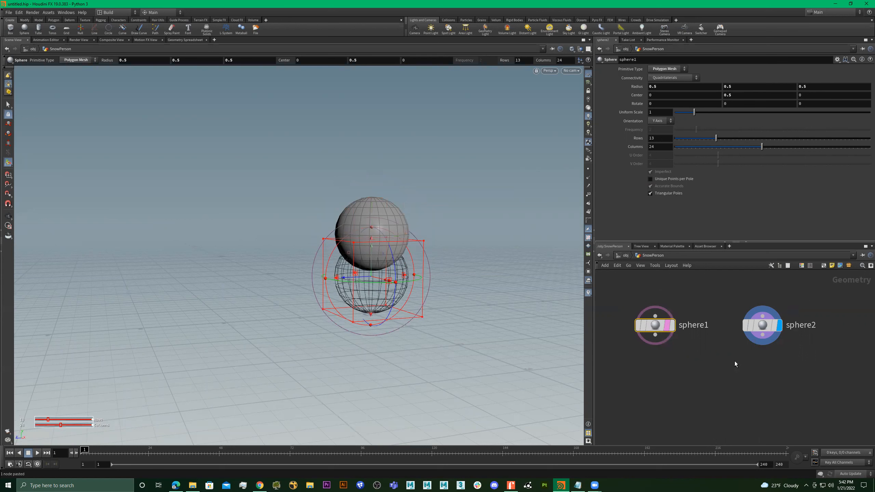
{"action": "left_click_drag", "start_coordinate": [808, 294], "coordinate": [726, 369]}
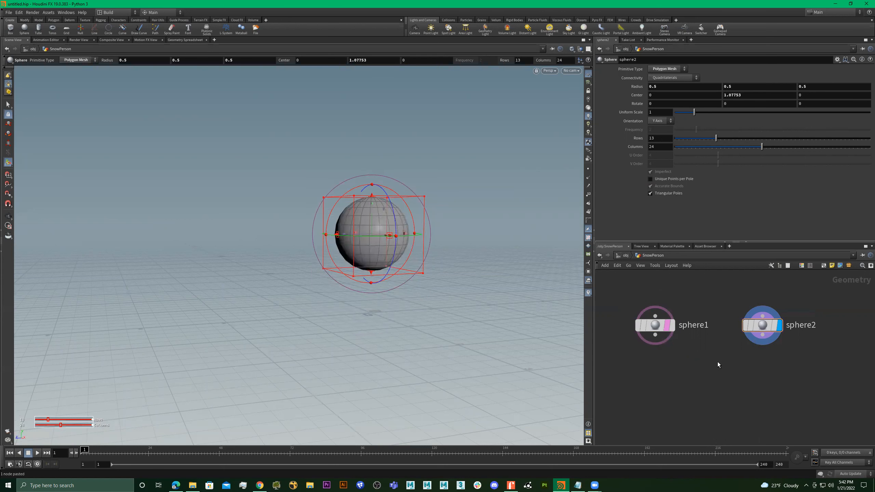
- Lower sphere2 to a Y center of about 0.72 and sphere1 to about 0.48, keeping sphere1 as the template
{"action": "left_click_drag", "start_coordinate": [371, 209], "coordinate": [372, 237]}
{"action": "left_click", "coordinate": [656, 329]}
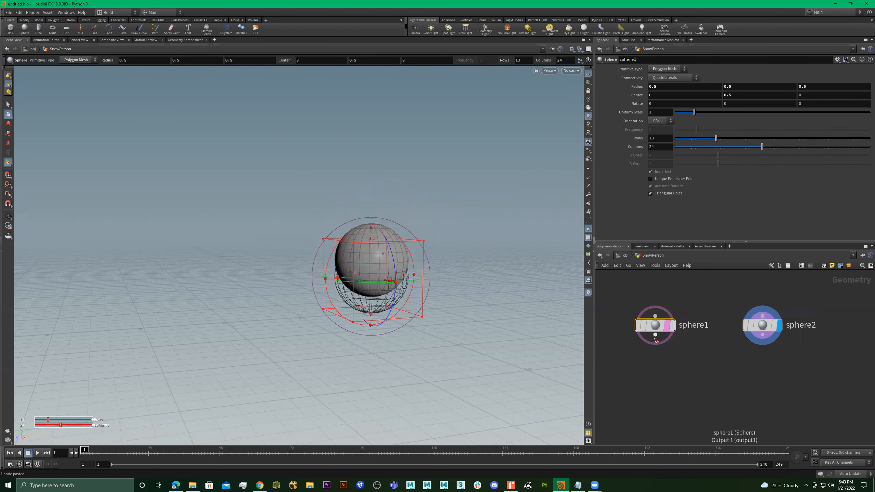
{"action": "left_click", "coordinate": [772, 329]}
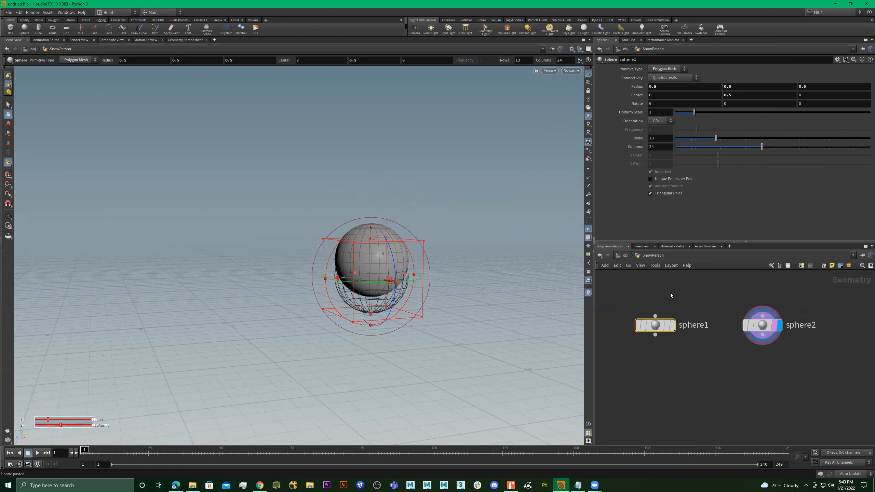
{"action": "mouse_move", "coordinate": [372, 255]}
{"action": "left_mouse_down"}
{"action": "mouse_move", "coordinate": [371, 237]}
{"action": "mouse_move", "coordinate": [372, 259]}
{"action": "left_mouse_up"}
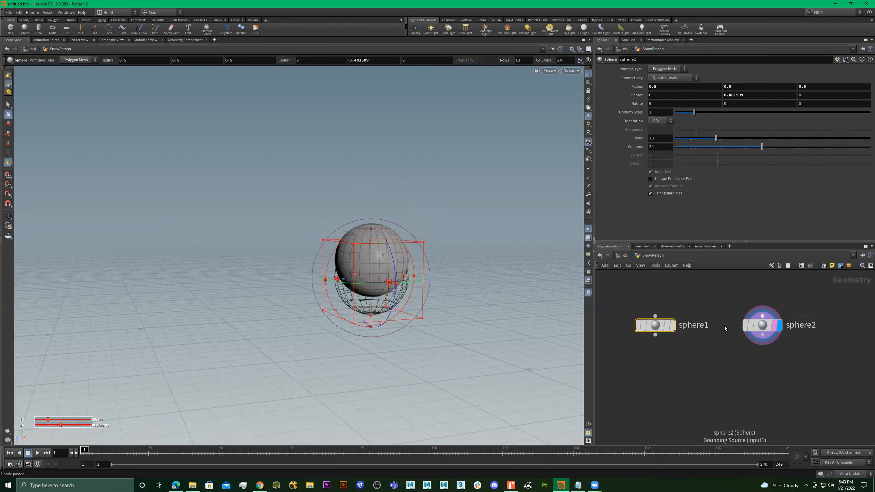
{"action": "left_click", "coordinate": [675, 347]}
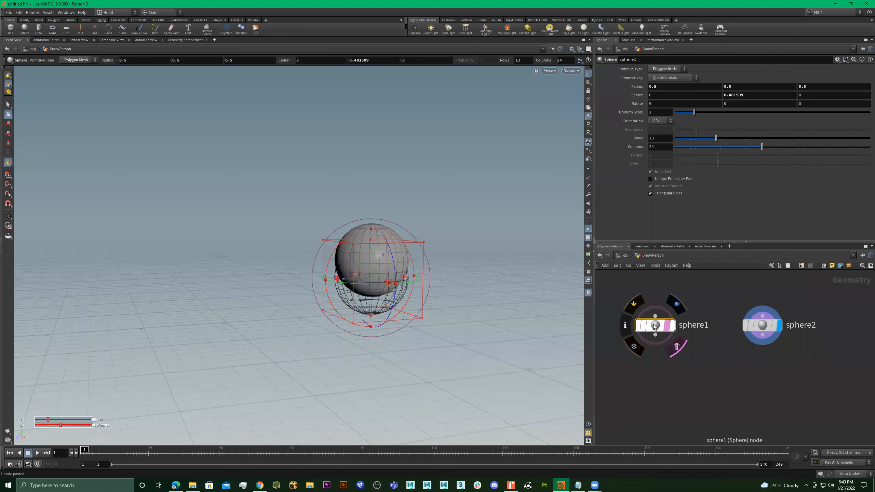
- Lower sphere2 with its vertical handle to a Y center of about 0.66
{"action": "left_click", "coordinate": [762, 326]}
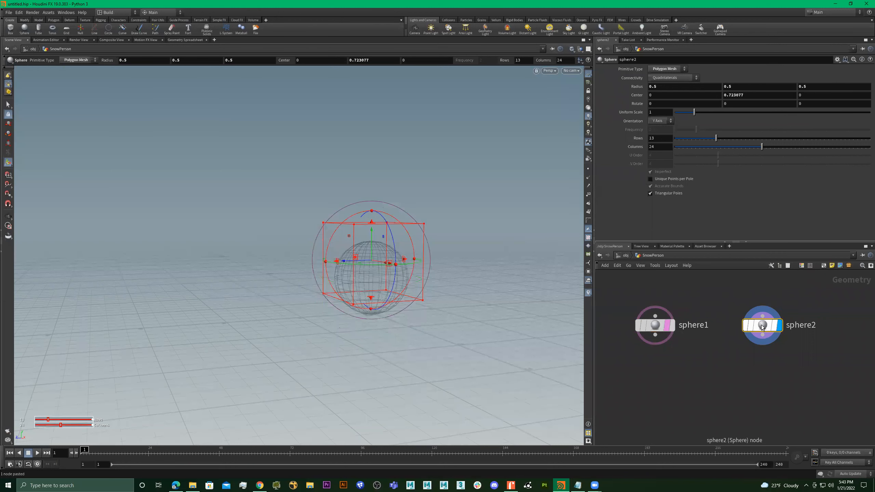
{"action": "right_click_drag", "start_coordinate": [363, 270], "coordinate": [511, 275], "text": "alt"}
{"action": "left_click_drag", "start_coordinate": [512, 275], "coordinate": [392, 251], "text": "alt"}
{"action": "key", "text": "Return"}
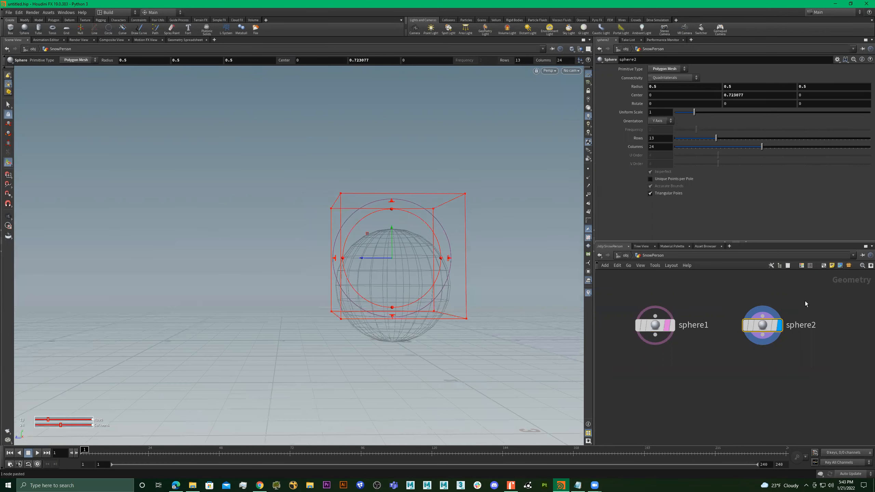
{"action": "mouse_move", "coordinate": [391, 233]}
{"action": "left_mouse_down"}
{"action": "mouse_move", "coordinate": [396, 276]}
{"action": "mouse_move", "coordinate": [392, 240]}
{"action": "left_mouse_up"}
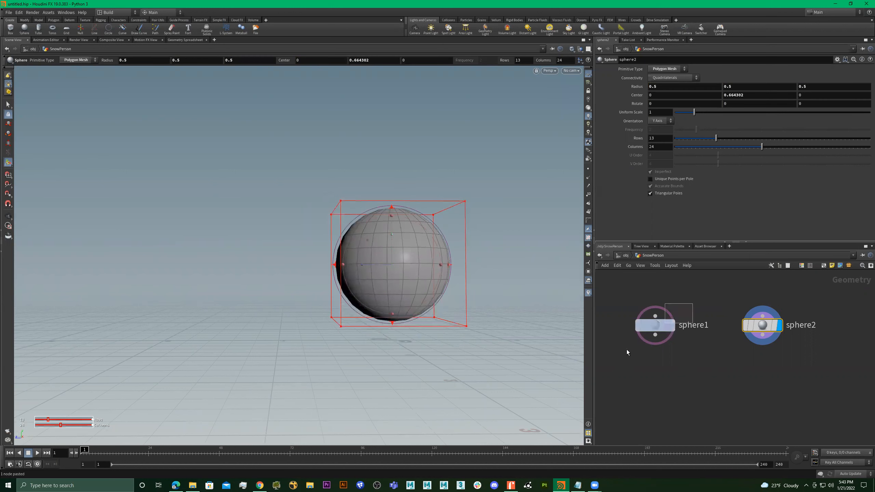
- Set the uniform scale of sphere1 to 1.38
{"action": "left_click", "coordinate": [667, 329]}
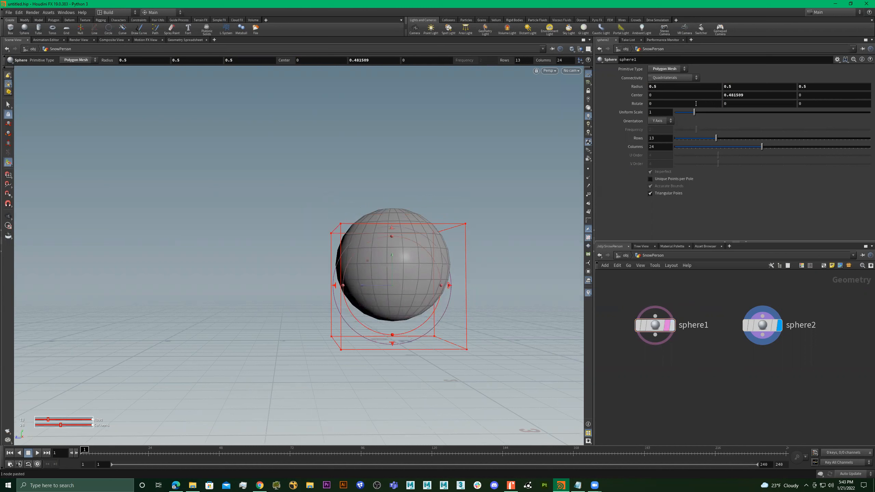
{"action": "right_click_drag", "start_coordinate": [397, 259], "coordinate": [381, 262], "text": "alt"}
{"action": "left_click_drag", "start_coordinate": [381, 262], "coordinate": [431, 276], "text": "alt"}
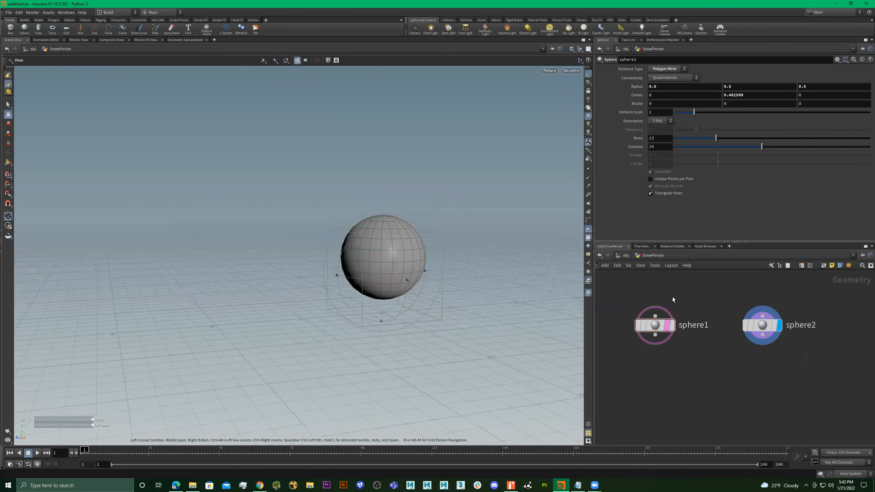
{"action": "left_click_drag", "start_coordinate": [702, 296], "coordinate": [649, 349]}
{"action": "left_click_drag", "start_coordinate": [818, 280], "coordinate": [714, 353]}
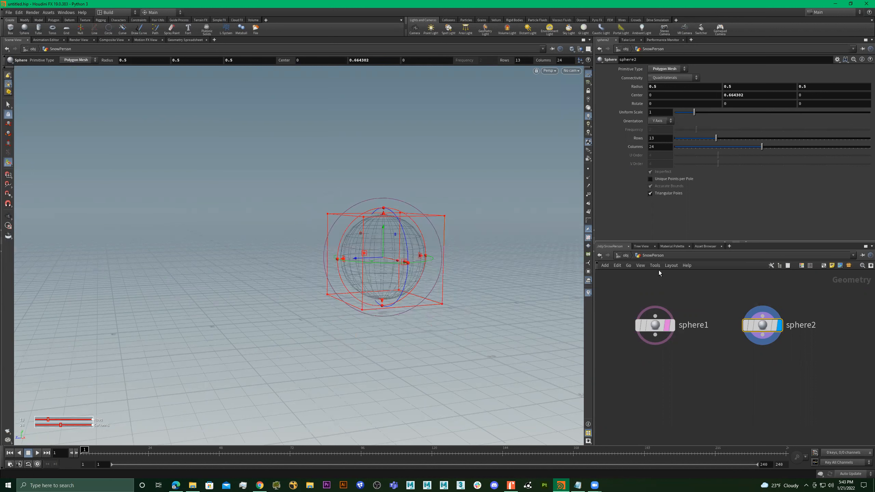
{"action": "left_click_drag", "start_coordinate": [659, 273], "coordinate": [632, 363]}
{"action": "key", "text": "Escape"}
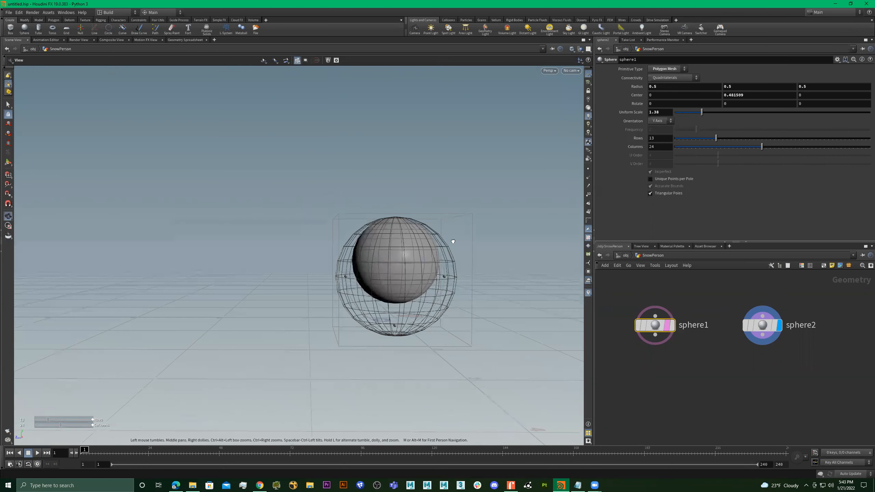
- Turn on the template flag for sphere2 as well, with both sphere nodes selected
{"action": "middle_click_drag", "start_coordinate": [730, 335], "coordinate": [743, 305]}
{"action": "mouse_move", "coordinate": [423, 264]}
{"action": "left_mouse_down", "text": "alt"}
{"action": "mouse_move", "coordinate": [396, 232]}
{"action": "mouse_move", "coordinate": [432, 248]}
{"action": "mouse_move", "coordinate": [419, 256]}
{"action": "left_mouse_up", "text": "alt"}
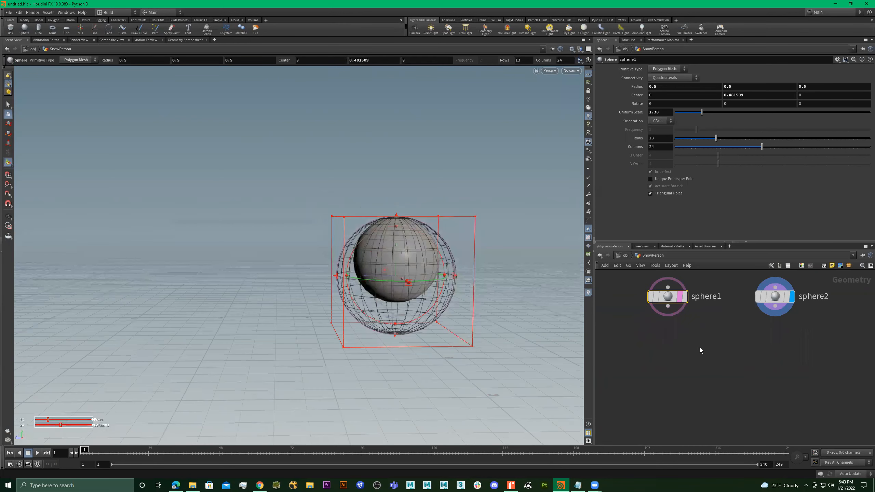
{"action": "middle_click_drag", "start_coordinate": [682, 291], "coordinate": [668, 309]}
{"action": "scroll", "coordinate": [668, 309], "scroll_direction": "up", "scroll_amount": 2}
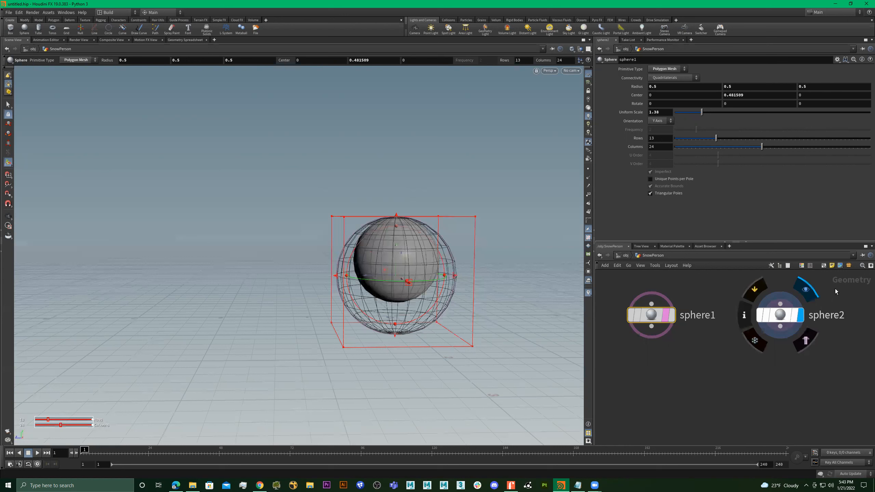
{"action": "left_click", "coordinate": [791, 318], "text": "shift"}
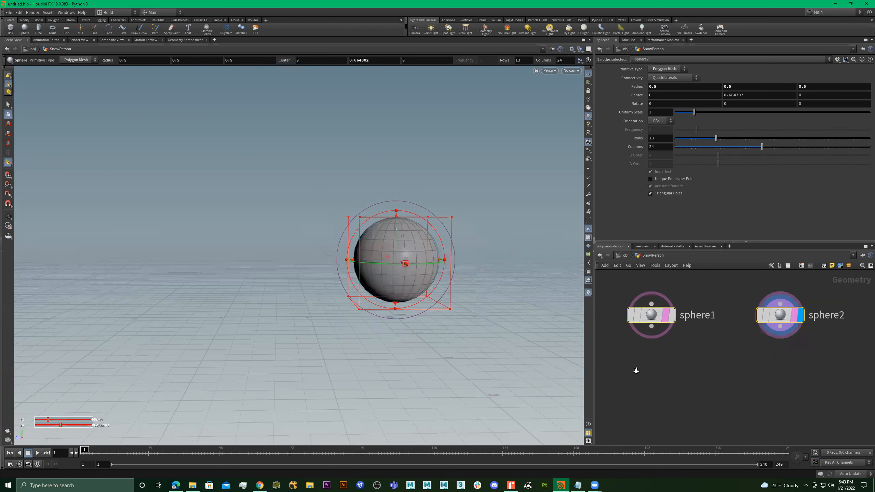
{"action": "scroll", "coordinate": [637, 363], "scroll_direction": "down", "scroll_amount": 3}
- Raise sphere2 to a Y center of about 0.68 and sphere1 to a Y center of about 0.62
{"action": "left_click", "coordinate": [707, 335]}
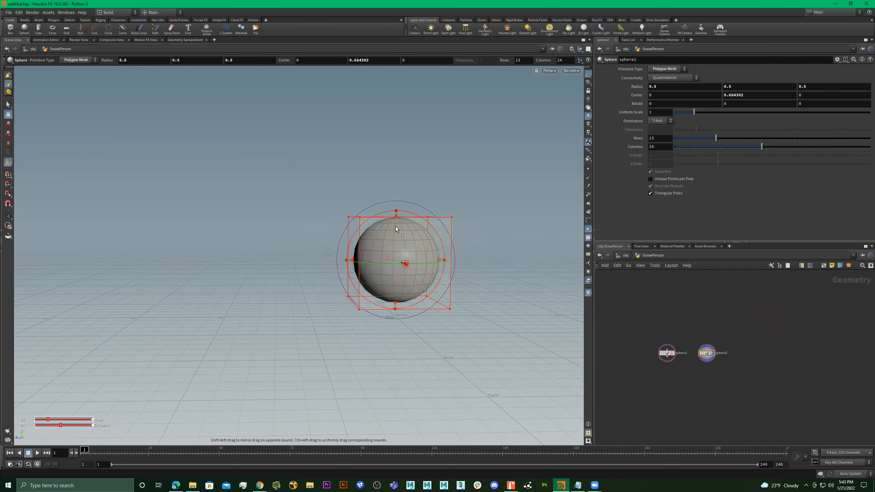
{"action": "left_click_drag", "start_coordinate": [397, 245], "coordinate": [402, 241]}
{"action": "left_click", "coordinate": [667, 353]}
{"action": "right_click_drag", "start_coordinate": [479, 283], "coordinate": [710, 379], "text": "alt"}
{"action": "scroll", "coordinate": [671, 366], "scroll_direction": "up", "scroll_amount": 3}
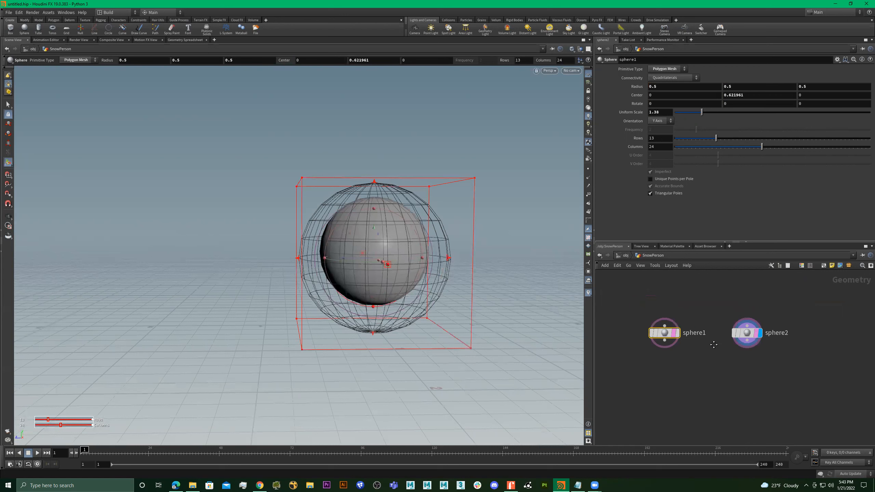
- Add a Merge node to the network below the two sphere nodes
{"action": "key", "text": "Tab"}
{"action": "mouse_move", "coordinate": [706, 381]}
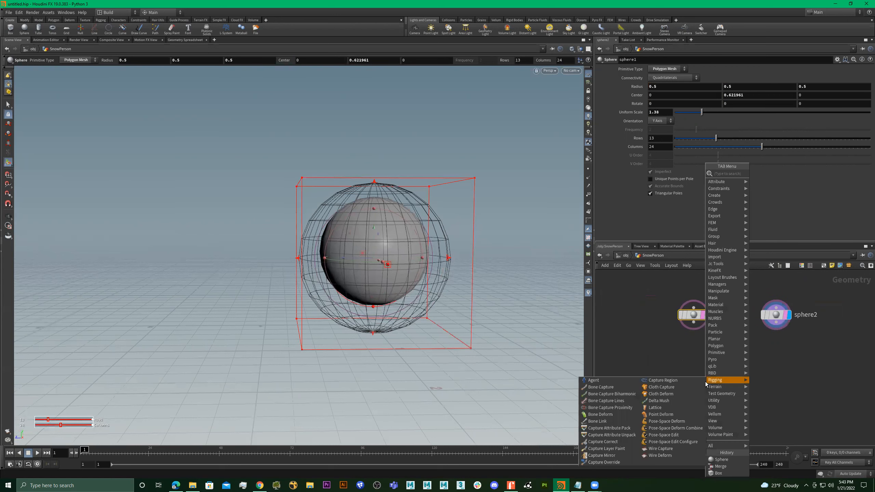
{"action": "type", "text": "mer"}
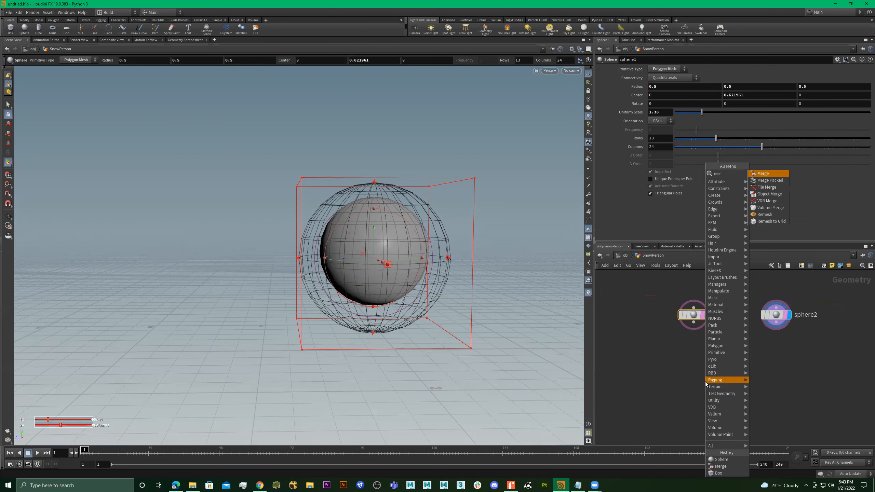
{"action": "key", "text": "Return"}
{"action": "left_click", "coordinate": [705, 382]}
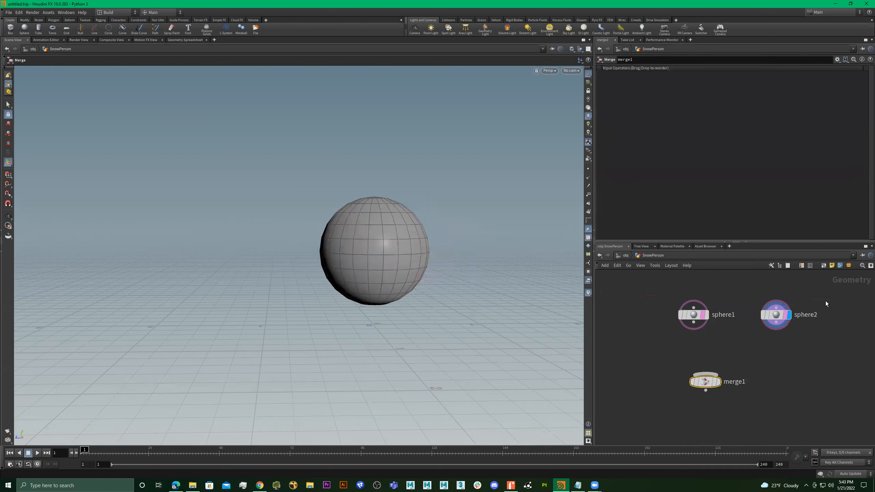
- Connect sphere1 and sphere2 to the Merge node and display its combined output, placing the node directly beneath sphere1
{"action": "left_click_drag", "start_coordinate": [842, 292], "coordinate": [647, 338]}
{"action": "left_click", "coordinate": [694, 322]}
{"action": "left_click", "coordinate": [699, 373]}
{"action": "left_click", "coordinate": [722, 365]}
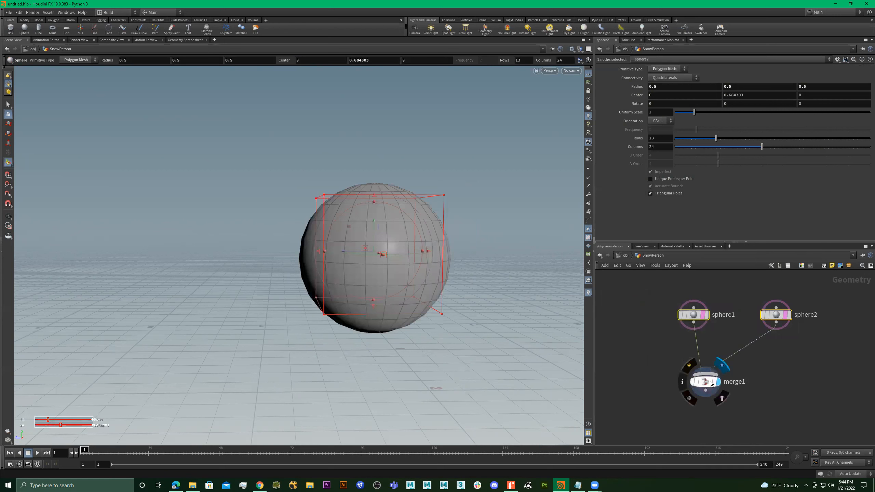
{"action": "left_click", "coordinate": [706, 382]}
{"action": "left_click_drag", "start_coordinate": [706, 379], "coordinate": [694, 392]}
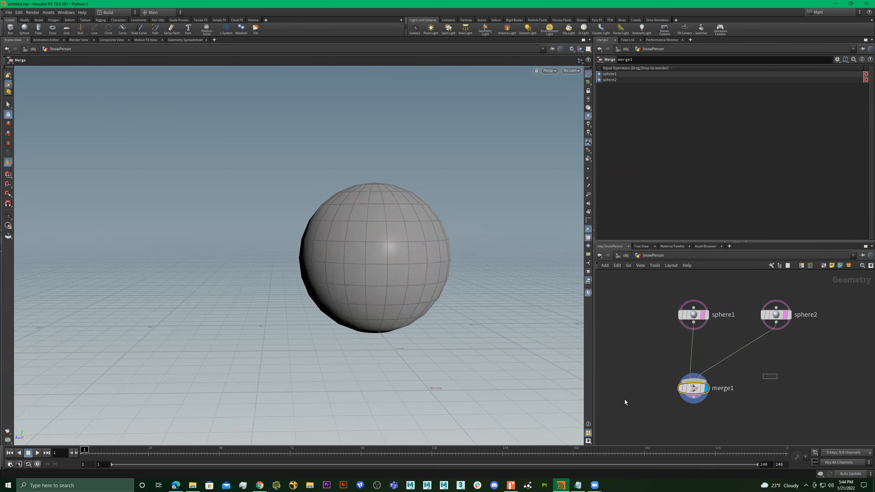
- Review sphere1, sphere2 and the Merge node by selecting them one after another
{"action": "left_click", "coordinate": [694, 315]}
{"action": "left_click", "coordinate": [776, 315]}
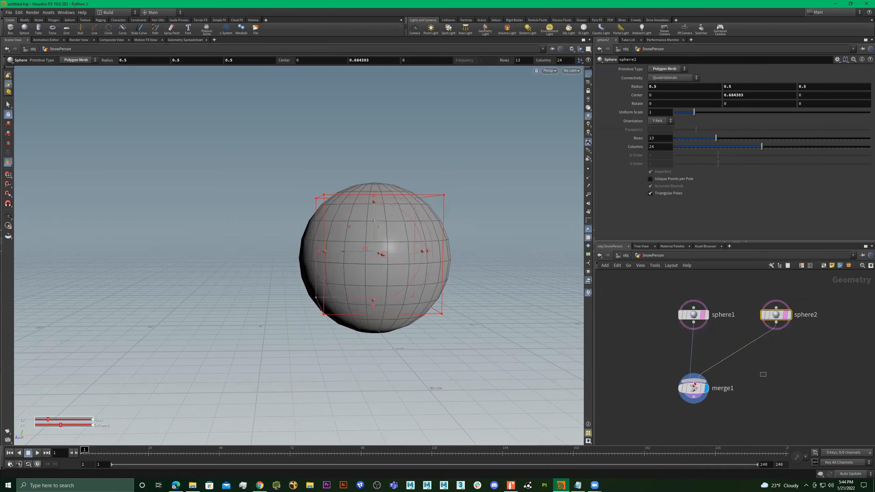
{"action": "left_click", "coordinate": [680, 389]}
- Try raising sphere1 to a Y center of about 1.79, and undo that move
{"action": "left_click", "coordinate": [704, 315]}
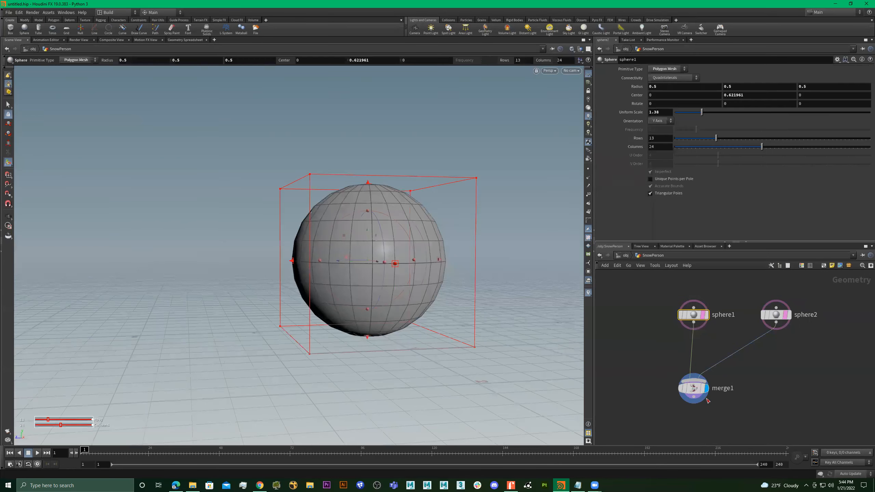
{"action": "right_click_drag", "start_coordinate": [463, 262], "coordinate": [452, 276], "text": "alt"}
{"action": "middle_click_drag", "start_coordinate": [451, 276], "coordinate": [457, 295], "text": "alt"}
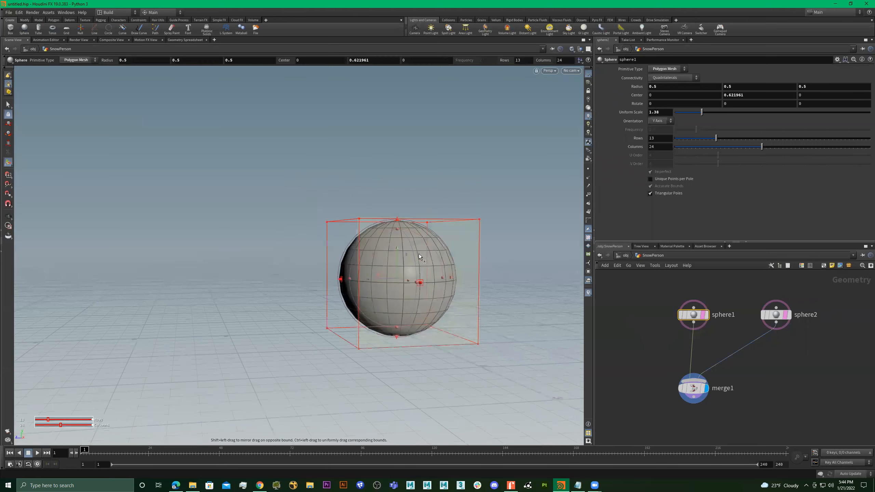
{"action": "left_click_drag", "start_coordinate": [395, 256], "coordinate": [387, 158]}
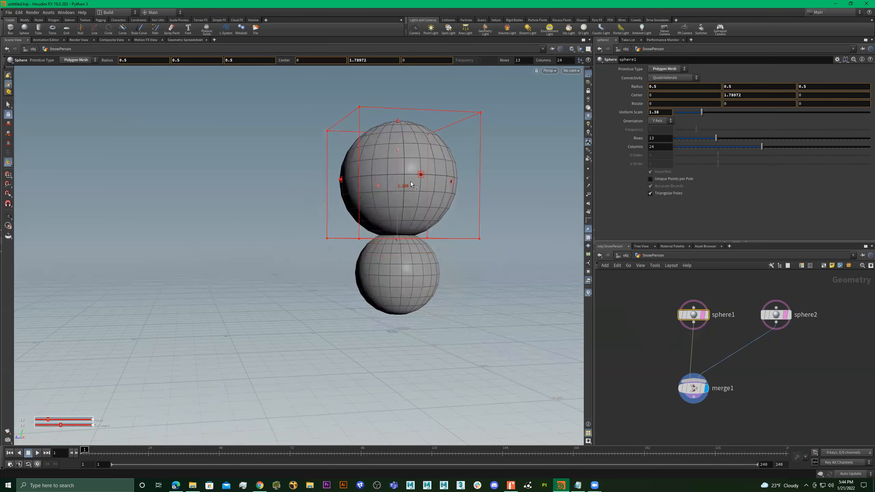
{"action": "key", "text": "ctrl+z"}
- Raise sphere2 onto the top of the larger sphere, at a Y center of about 1.57
{"action": "left_click", "coordinate": [776, 314]}
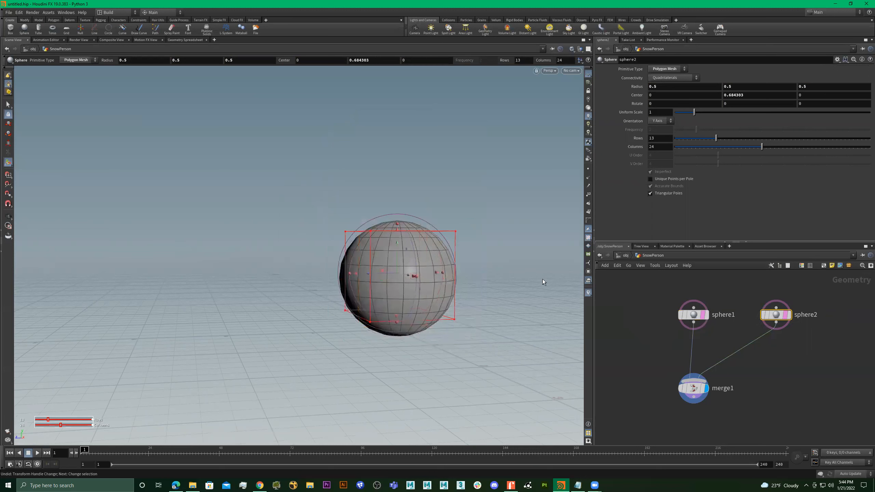
{"action": "left_click_drag", "start_coordinate": [404, 250], "coordinate": [396, 177]}
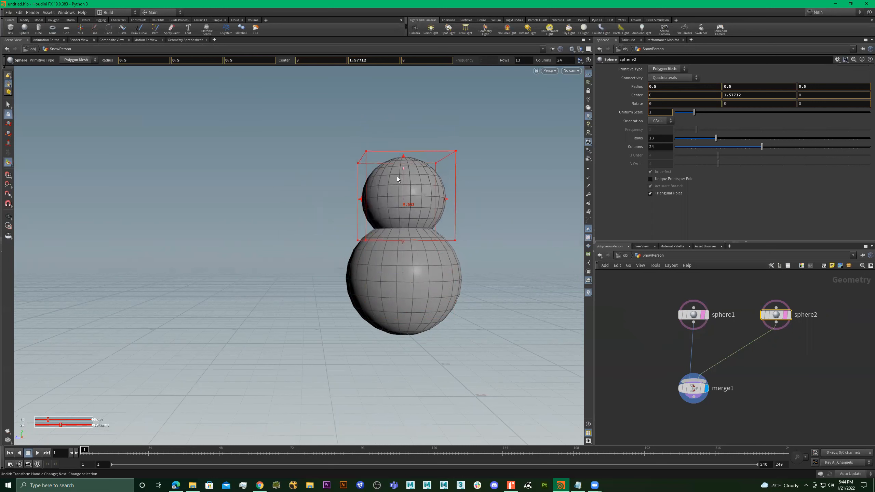
{"action": "right_click_drag", "start_coordinate": [508, 193], "coordinate": [488, 243], "text": "alt"}
{"action": "middle_click_drag", "start_coordinate": [441, 244], "coordinate": [410, 230], "text": "alt"}
{"action": "scroll", "coordinate": [410, 230], "scroll_direction": "up", "scroll_amount": 1}
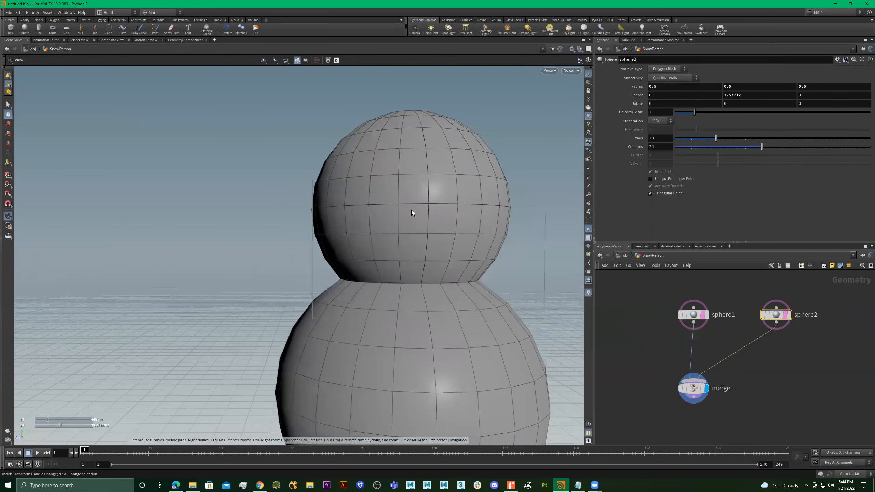
{"action": "key", "text": "Return"}
{"action": "left_click_drag", "start_coordinate": [407, 194], "coordinate": [407, 195]}
- Rearrange the network by moving sphere1 further to the left and placing sphere2 directly above the Merge node
{"action": "right_click_drag", "start_coordinate": [410, 306], "coordinate": [441, 241], "text": "alt"}
{"action": "left_click_drag", "start_coordinate": [384, 291], "coordinate": [399, 291], "text": "alt"}
{"action": "middle_click_drag", "start_coordinate": [398, 291], "coordinate": [400, 293], "text": "alt"}
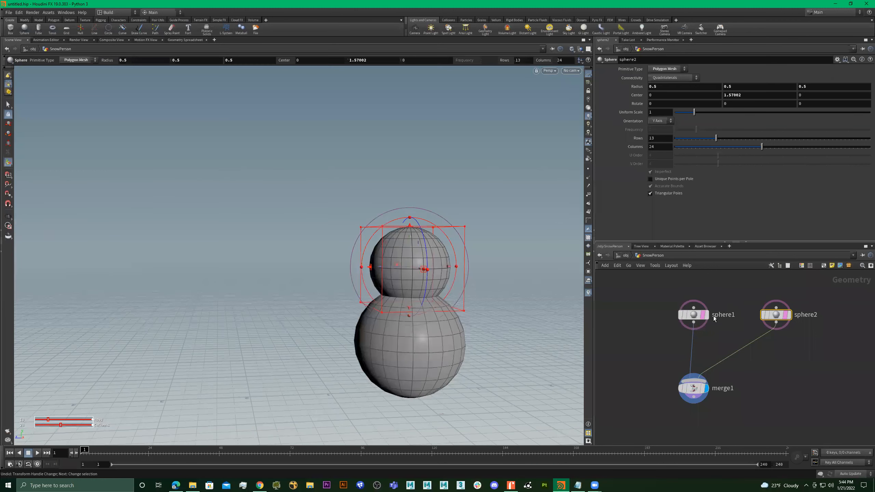
{"action": "middle_click_drag", "start_coordinate": [709, 301], "coordinate": [746, 297]}
{"action": "left_click", "coordinate": [729, 311]}
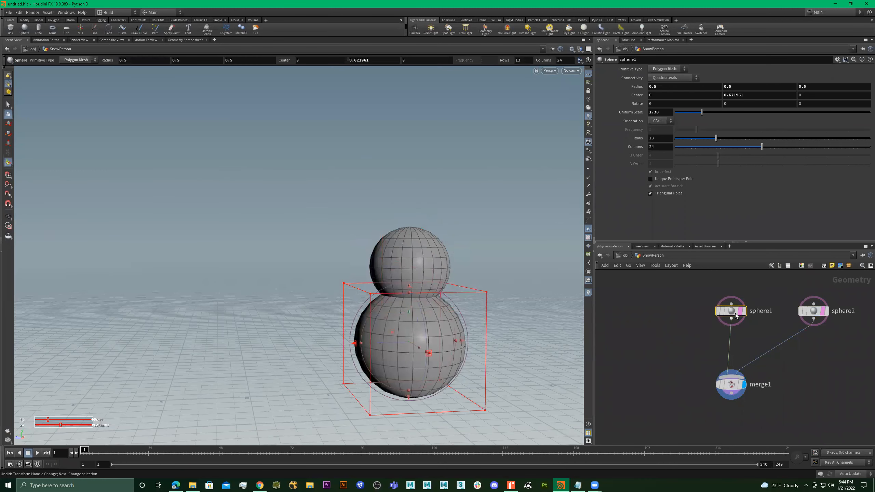
{"action": "left_click_drag", "start_coordinate": [731, 311], "coordinate": [637, 311]}
{"action": "left_click_drag", "start_coordinate": [820, 312], "coordinate": [737, 311]}
- Duplicate sphere2 with its connection to the Merge node and raise the copy to a Y center of about 2.38
{"action": "scroll", "coordinate": [777, 343], "scroll_direction": "down", "scroll_amount": 3}
{"action": "scroll", "coordinate": [723, 343], "scroll_direction": "up", "scroll_amount": 3}
{"action": "middle_click_drag", "start_coordinate": [722, 342], "coordinate": [647, 347]}
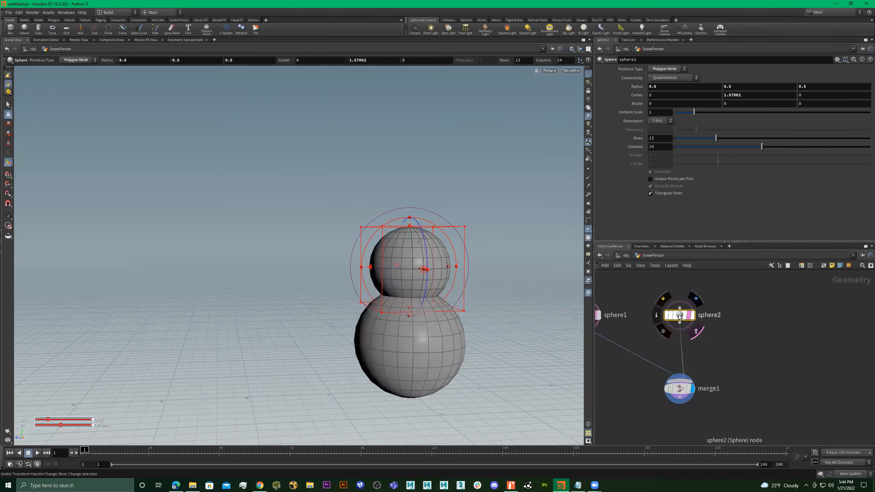
{"action": "left_click_drag", "start_coordinate": [681, 316], "coordinate": [681, 370], "text": "alt"}
{"action": "left_click_drag", "start_coordinate": [408, 245], "coordinate": [404, 180]}
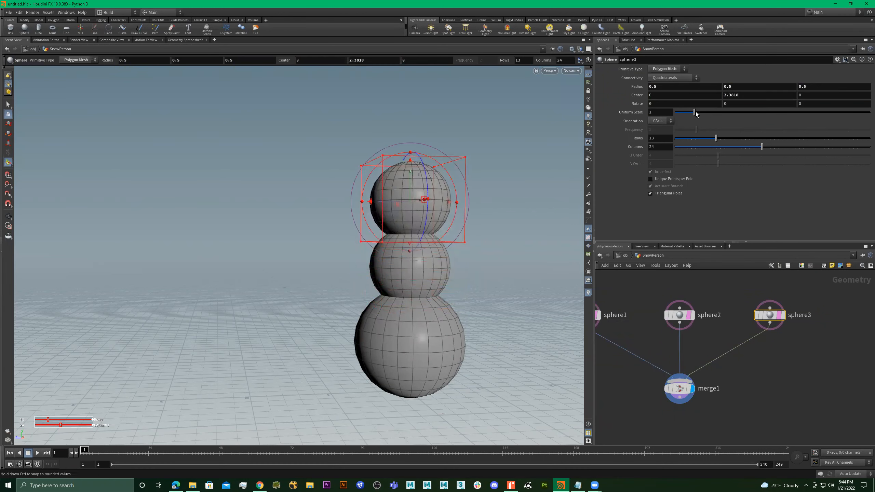
- Shrink sphere3 to a radius of 0.38 and uniform scale of 0.93, and lower it onto the middle sphere at Y center about 2.24
{"action": "left_click_drag", "start_coordinate": [695, 114], "coordinate": [694, 115]}
{"action": "mouse_move", "coordinate": [668, 113]}
{"action": "middle_mouse_down"}
{"action": "mouse_move", "coordinate": [652, 113]}
{"action": "mouse_move", "coordinate": [670, 113]}
{"action": "middle_mouse_up"}
{"action": "middle_click_drag", "start_coordinate": [637, 88], "coordinate": [493, 127]}
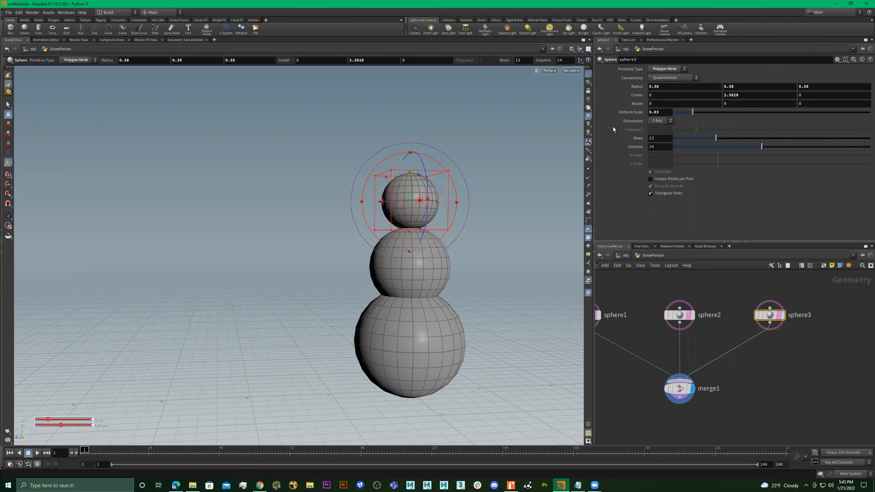
{"action": "mouse_move", "coordinate": [744, 97]}
{"action": "middle_mouse_down"}
{"action": "mouse_move", "coordinate": [772, 100]}
{"action": "mouse_move", "coordinate": [737, 102]}
{"action": "mouse_move", "coordinate": [744, 103]}
{"action": "middle_mouse_up"}
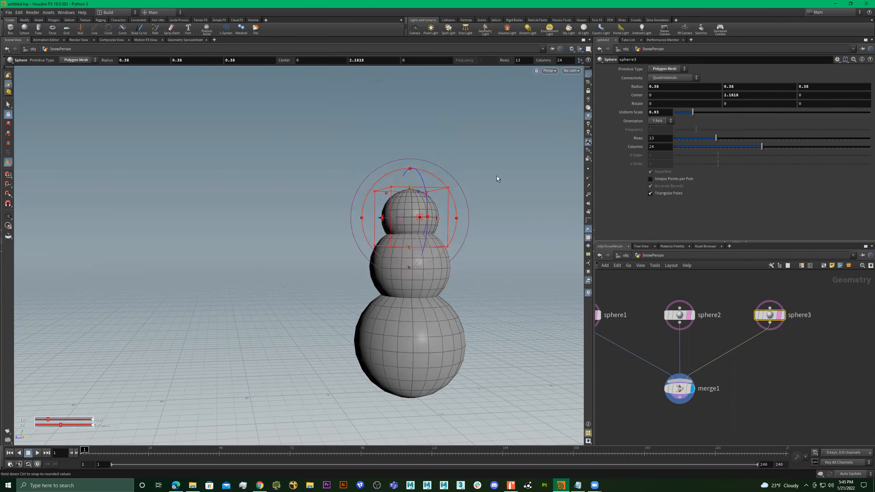
{"action": "left_click_drag", "start_coordinate": [409, 203], "coordinate": [391, 249]}
- Tidy the network by placing the Merge node beneath sphere1 and lining sphere2 up between sphere1 and sphere3
{"action": "scroll", "coordinate": [761, 328], "scroll_direction": "down", "scroll_amount": 2}
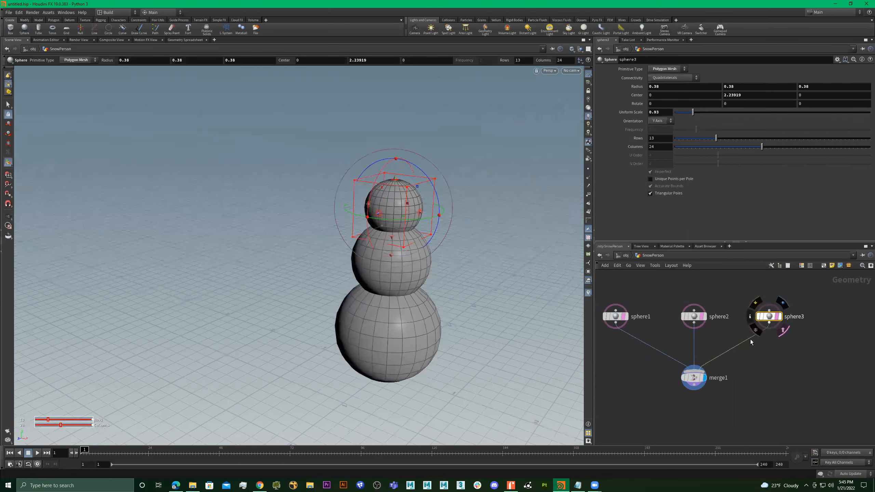
{"action": "scroll", "coordinate": [706, 374], "scroll_direction": "up", "scroll_amount": 2}
{"action": "left_click_drag", "start_coordinate": [706, 374], "coordinate": [617, 373]}
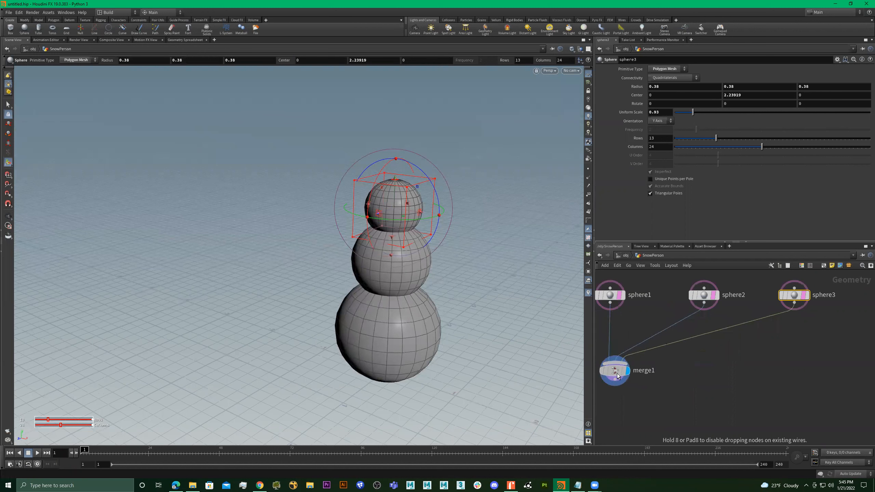
{"action": "middle_click_drag", "start_coordinate": [764, 343], "coordinate": [841, 310]}
{"action": "key", "text": "Tab"}
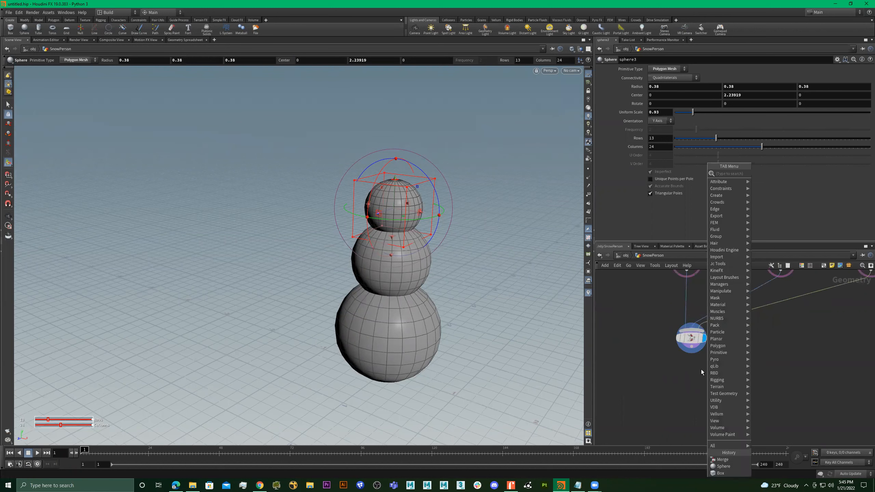
{"action": "left_click", "coordinate": [675, 373]}
{"action": "scroll", "coordinate": [702, 371], "scroll_direction": "down", "scroll_amount": 2}
{"action": "scroll", "coordinate": [731, 356], "scroll_direction": "up", "scroll_amount": 2}
{"action": "left_click", "coordinate": [676, 327]}
{"action": "left_click_drag", "start_coordinate": [817, 287], "coordinate": [783, 333]}
{"action": "scroll", "coordinate": [821, 296], "scroll_direction": "down", "scroll_amount": 2}
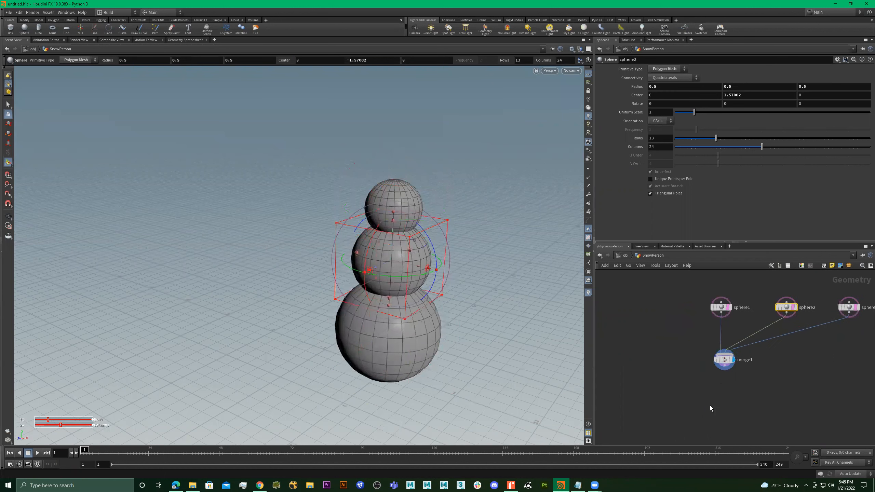
{"action": "middle_click_drag", "start_coordinate": [786, 369], "coordinate": [693, 362]}
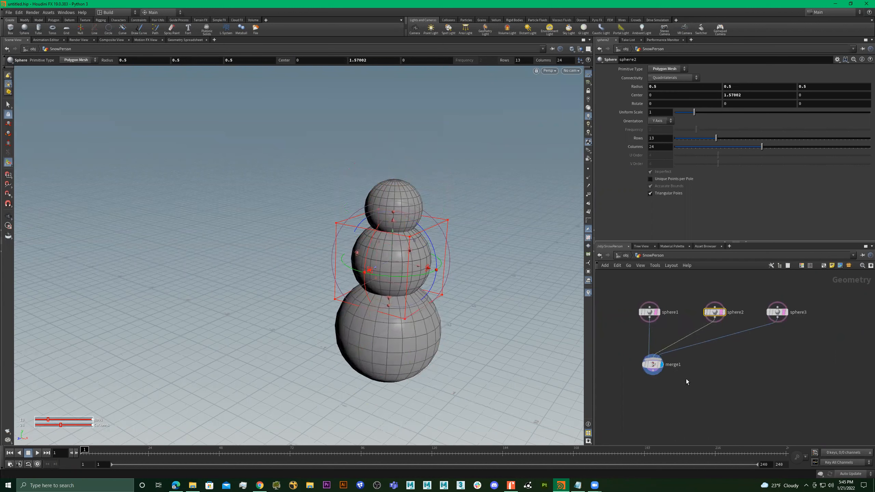
- Add a Null node directly below the Merge node and connect it to the Merge output
{"action": "key", "text": "Tab"}
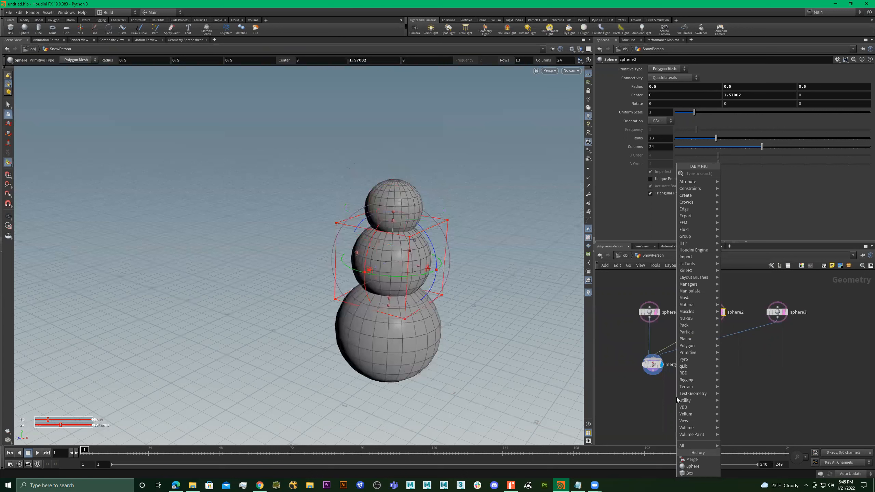
{"action": "type", "text": "null"}
{"action": "key", "text": "Return"}
{"action": "left_click", "coordinate": [677, 397]}
{"action": "left_click_drag", "start_coordinate": [676, 398], "coordinate": [655, 396]}
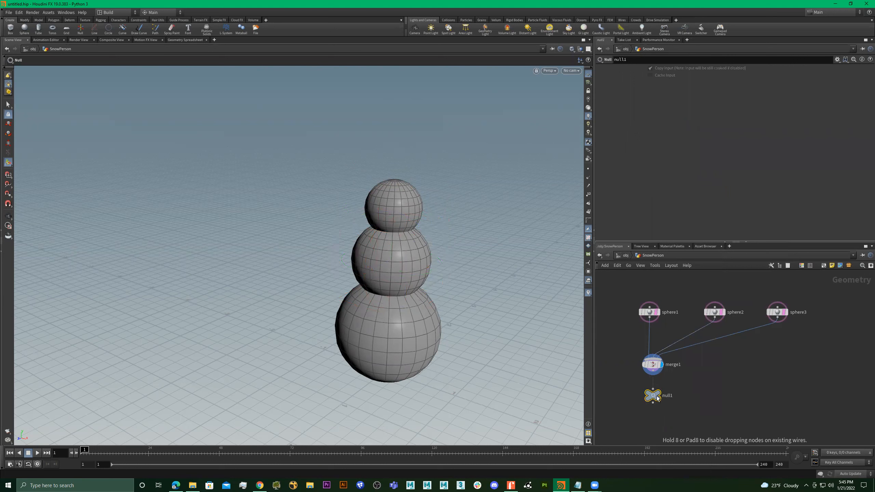
{"action": "scroll", "coordinate": [654, 372], "scroll_direction": "up", "scroll_amount": 3}
{"action": "left_click", "coordinate": [652, 369]}
{"action": "left_click", "coordinate": [651, 408]}
- Rename the Null node as Snow_Man_Body
{"action": "scroll", "coordinate": [668, 400], "scroll_direction": "down", "scroll_amount": 3}
{"action": "scroll", "coordinate": [672, 408], "scroll_direction": "up", "scroll_amount": 3}
{"action": "middle_click_drag", "start_coordinate": [746, 375], "coordinate": [804, 352]}
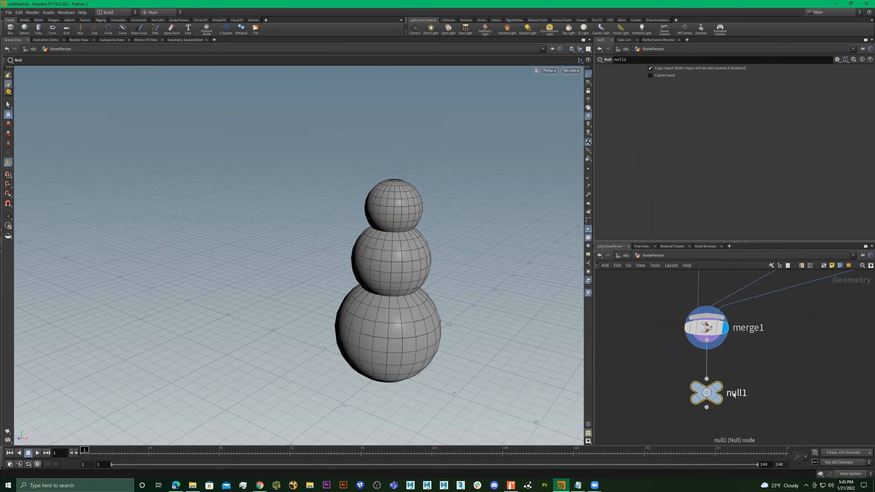
{"action": "double_click", "coordinate": [745, 393]}
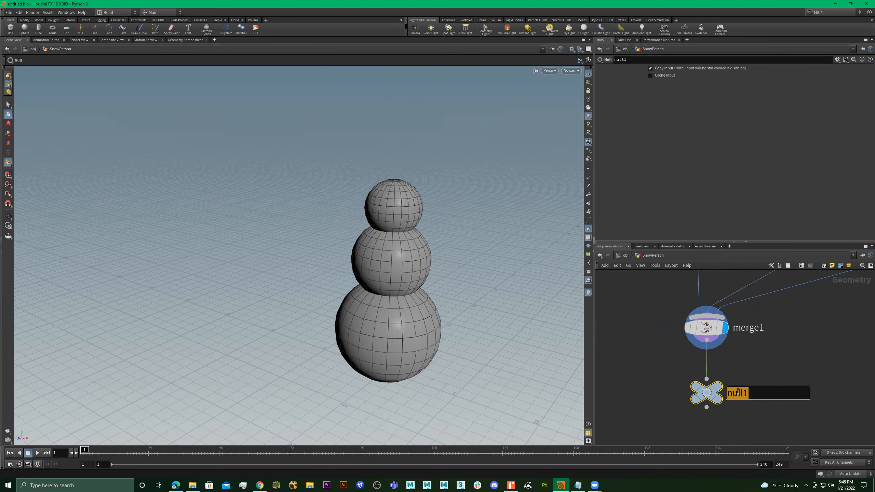
{"action": "type", "text": "Sn"}
{"action": "type", "text": "ow_"}
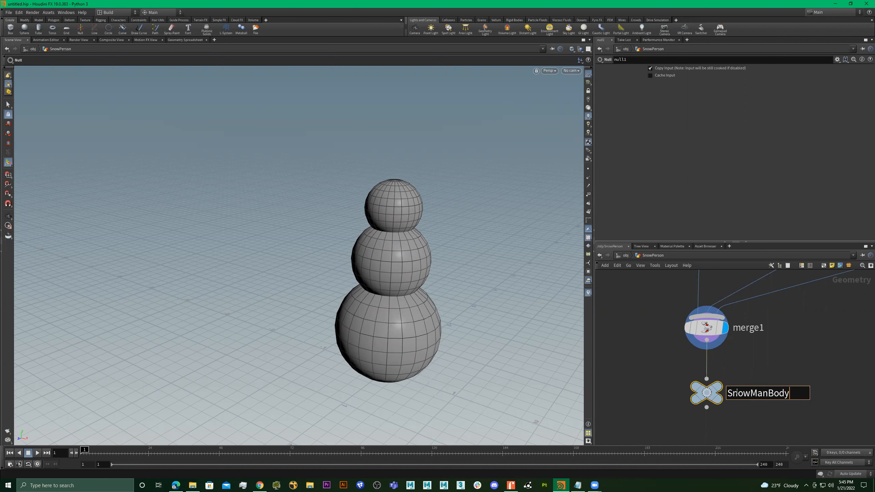
{"action": "key", "text": "Left"}
{"action": "key", "text": "Left"}
{"action": "key", "text": "Left"}
{"action": "key", "text": "Left"}
{"action": "type", "text": "_Man_"}
{"action": "key", "text": "Return"}
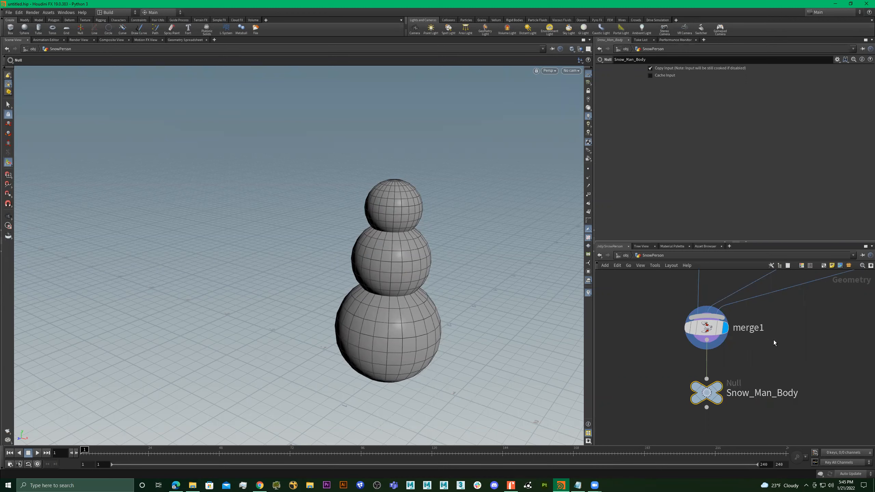
- Select all three sphere nodes and shift them together so that sphere3 sits directly above the Merge node
{"action": "left_click_drag", "start_coordinate": [498, 354], "coordinate": [488, 285], "text": "alt"}
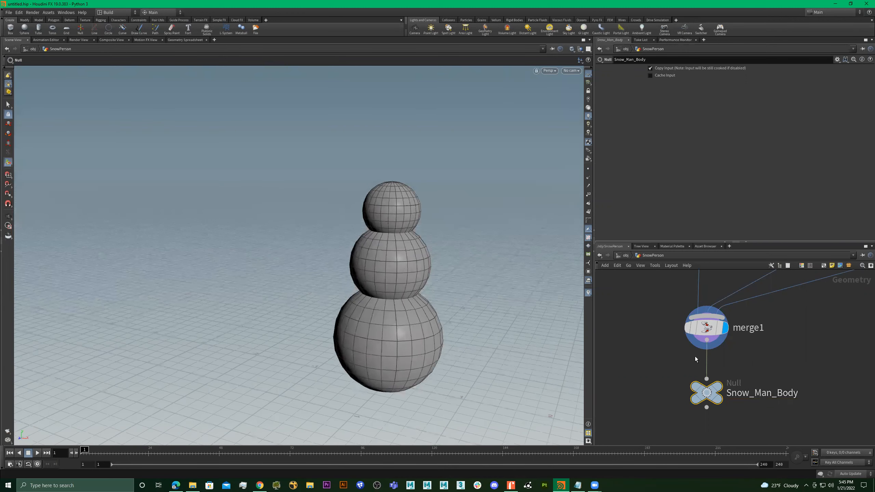
{"action": "scroll", "coordinate": [736, 362], "scroll_direction": "down", "scroll_amount": 5}
{"action": "middle_click_drag", "start_coordinate": [816, 351], "coordinate": [743, 355]}
{"action": "left_click_drag", "start_coordinate": [801, 297], "coordinate": [659, 323]}
{"action": "left_click_drag", "start_coordinate": [727, 318], "coordinate": [644, 320]}
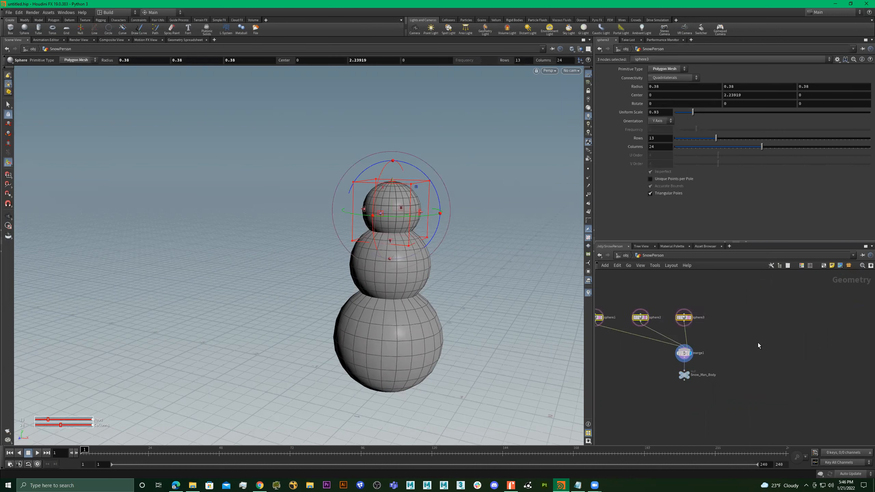
- Add a Tube node in the empty network area to the right of the snow person nodes
{"action": "key", "text": "Tab"}
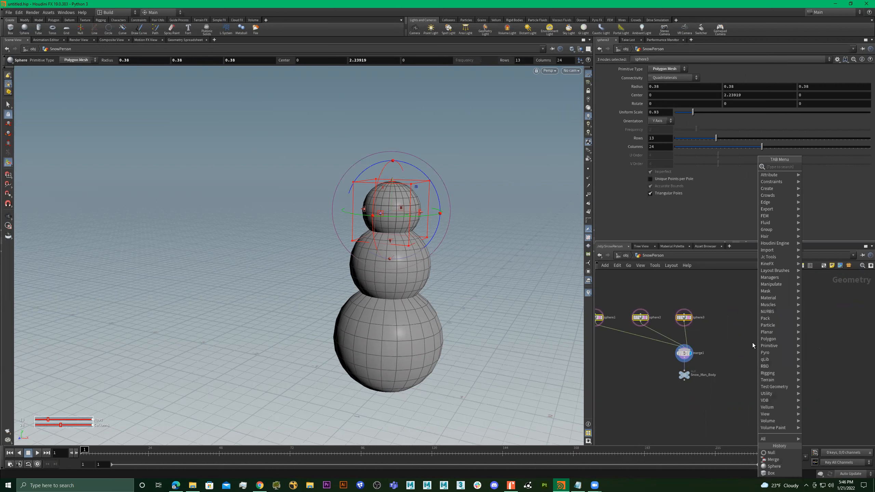
{"action": "type", "text": "tube"}
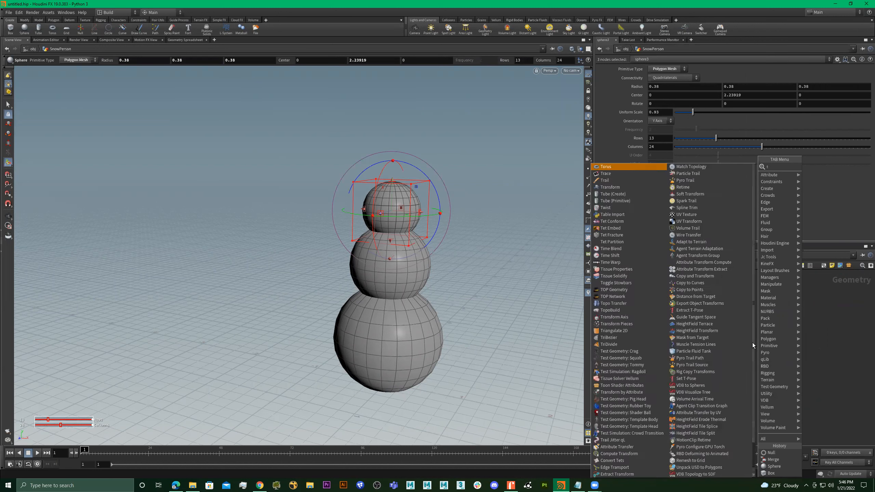
{"action": "key", "text": "Return"}
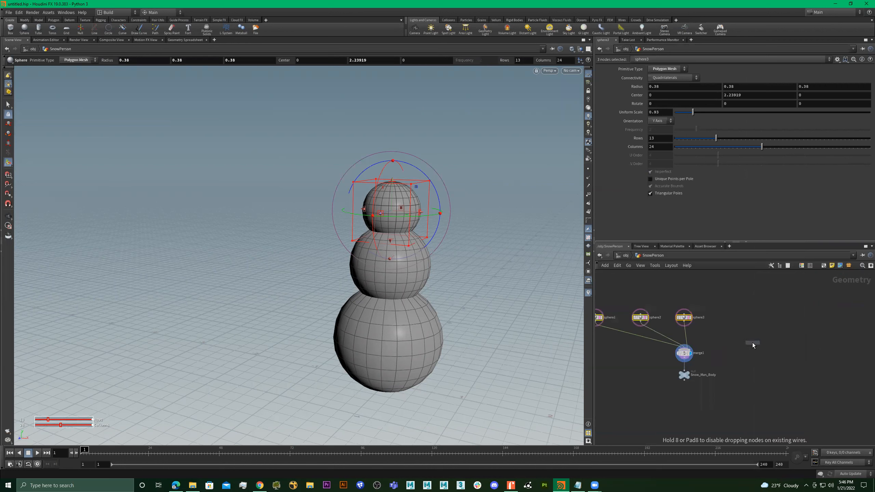
{"action": "left_click", "coordinate": [752, 343]}
- Display the Tube node's geometry, show Snow_Man_Body as a wireframe template, and leave the Tube node selected
{"action": "left_click_drag", "start_coordinate": [422, 350], "coordinate": [339, 352], "text": "alt"}
{"action": "right_click_drag", "start_coordinate": [435, 339], "coordinate": [428, 329], "text": "alt"}
{"action": "middle_click_drag", "start_coordinate": [429, 329], "coordinate": [397, 319], "text": "alt"}
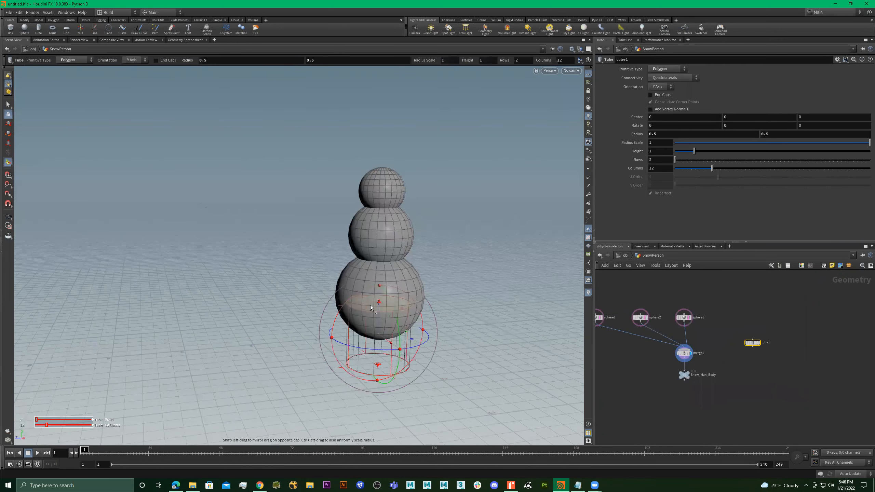
{"action": "scroll", "coordinate": [760, 342], "scroll_direction": "up", "scroll_amount": 3}
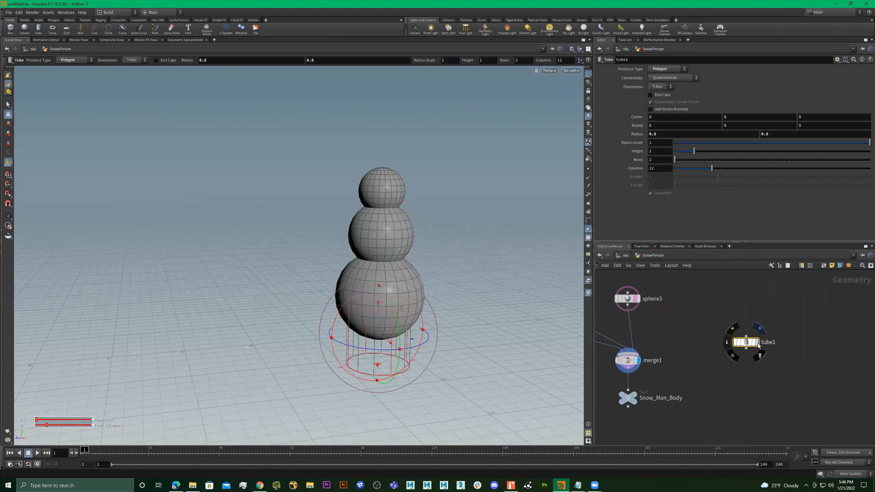
{"action": "left_click", "coordinate": [756, 342]}
{"action": "middle_click_drag", "start_coordinate": [644, 335], "coordinate": [753, 327]}
{"action": "scroll", "coordinate": [753, 328], "scroll_direction": "down", "scroll_amount": 2}
{"action": "scroll", "coordinate": [751, 337], "scroll_direction": "up", "scroll_amount": 2}
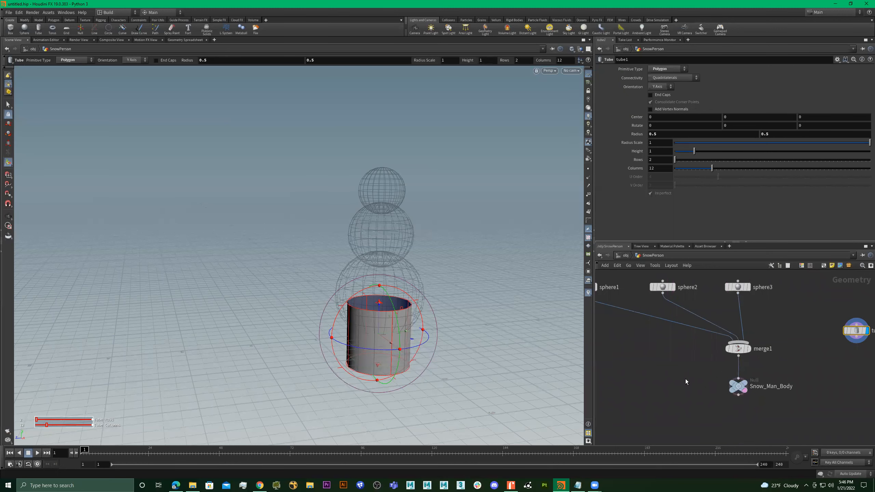
{"action": "left_click", "coordinate": [738, 385]}
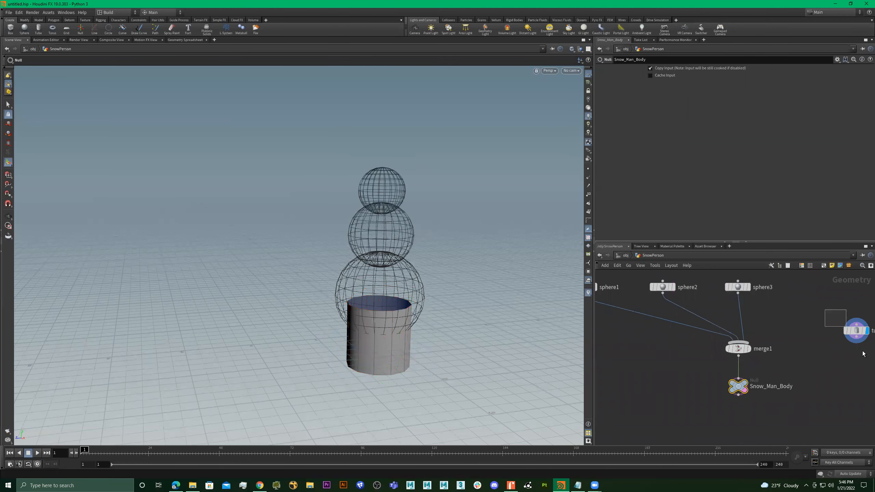
{"action": "left_click", "coordinate": [856, 331]}
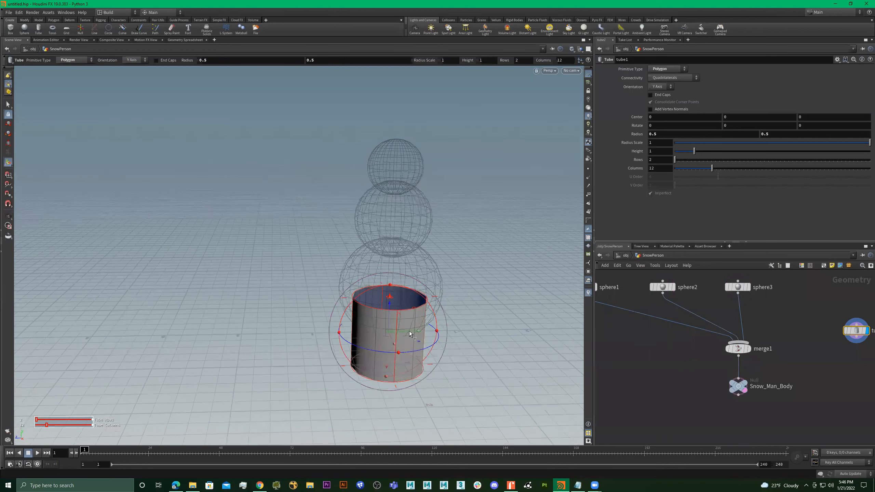
- Move the tube clear of the snow person to a center of about Y 1.35 and Z 2.58
{"action": "left_click_drag", "start_coordinate": [409, 331], "coordinate": [171, 222]}
{"action": "left_click_drag", "start_coordinate": [240, 237], "coordinate": [541, 246], "text": "alt"}
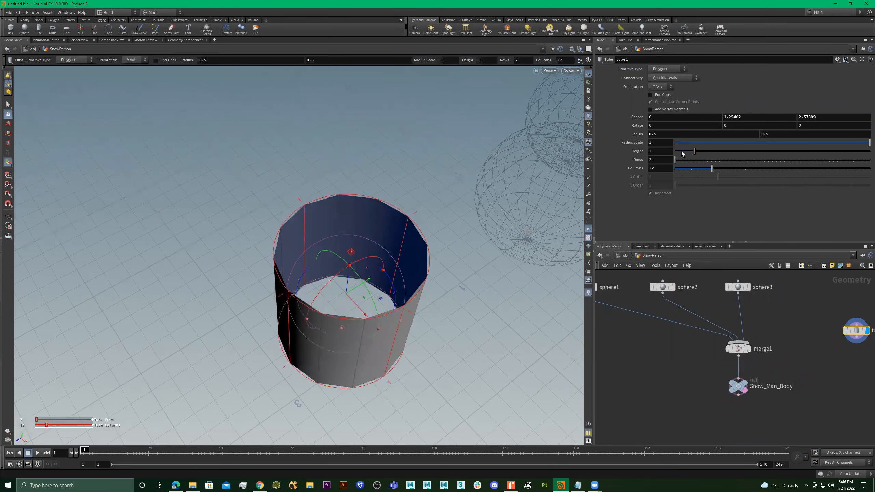
{"action": "mouse_move", "coordinate": [637, 118]}
{"action": "middle_mouse_down"}
{"action": "mouse_move", "coordinate": [677, 118]}
{"action": "mouse_move", "coordinate": [638, 117]}
{"action": "middle_mouse_up"}
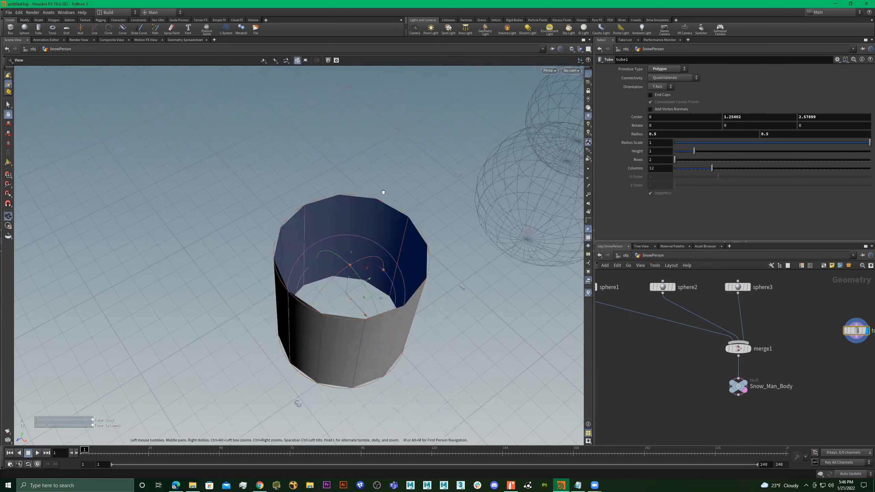
{"action": "left_click_drag", "start_coordinate": [382, 192], "coordinate": [381, 179], "text": "alt"}
{"action": "mouse_move", "coordinate": [667, 126]}
{"action": "middle_mouse_down"}
{"action": "mouse_move", "coordinate": [728, 125]}
{"action": "mouse_move", "coordinate": [668, 126]}
{"action": "middle_mouse_up"}
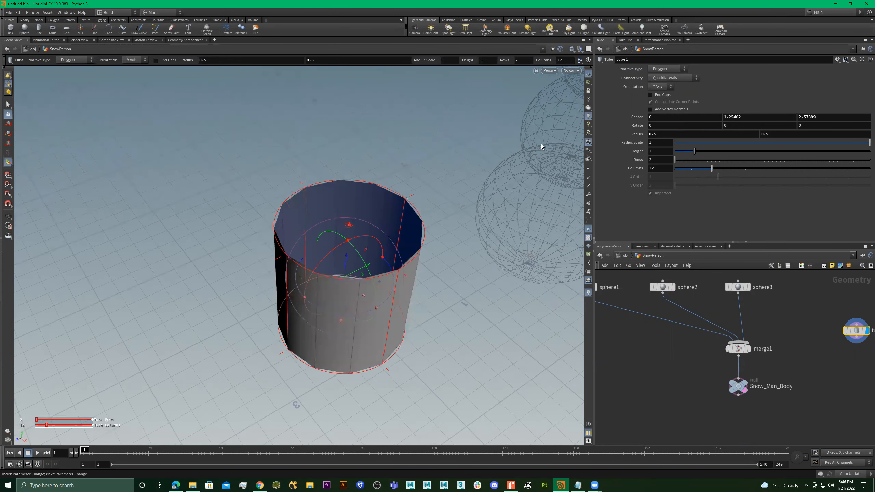
{"action": "middle_click_drag", "start_coordinate": [737, 120], "coordinate": [742, 120]}
- Try rotating the tube around its Y and Z axes, and undo each rotation
{"action": "middle_click_drag", "start_coordinate": [731, 123], "coordinate": [734, 124]}
{"action": "key", "text": "ctrl+z"}
{"action": "middle_click_drag", "start_coordinate": [829, 126], "coordinate": [645, 135]}
{"action": "key", "text": "ctrl+z"}
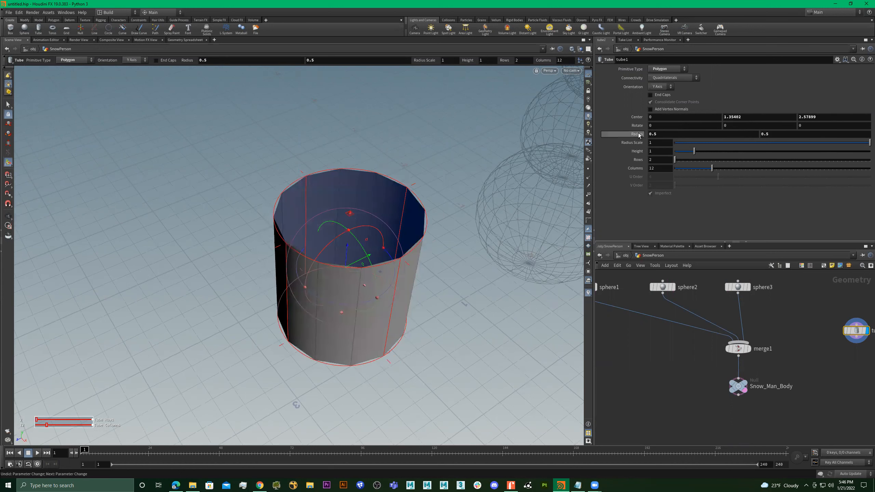
- Try adjusting the tube's two radius values and return both to 0.5
{"action": "key", "text": "Escape"}
{"action": "left_click_drag", "start_coordinate": [393, 190], "coordinate": [357, 179]}
{"action": "right_click_drag", "start_coordinate": [357, 180], "coordinate": [412, 172], "text": "alt"}
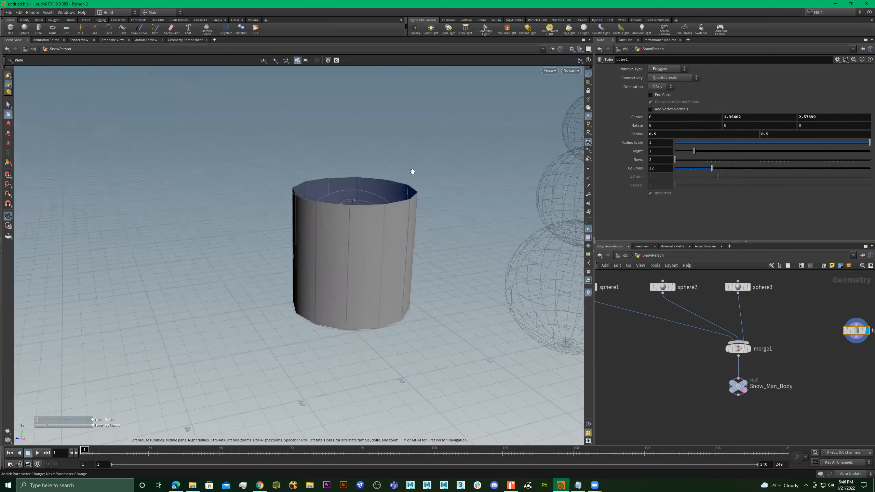
{"action": "left_click_drag", "start_coordinate": [412, 172], "coordinate": [426, 166], "text": "alt"}
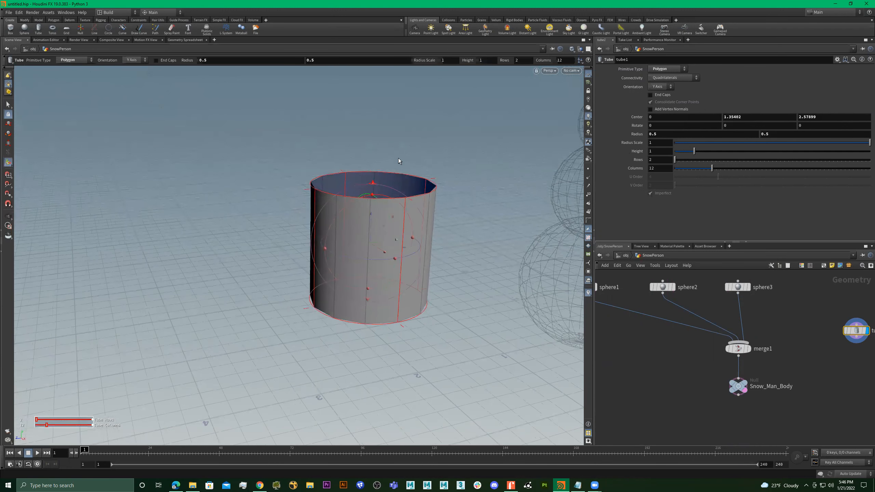
{"action": "left_click_drag", "start_coordinate": [435, 155], "coordinate": [427, 169], "text": "alt"}
{"action": "middle_click_drag", "start_coordinate": [704, 134], "coordinate": [731, 133]}
{"action": "middle_click_drag", "start_coordinate": [717, 134], "coordinate": [793, 135]}
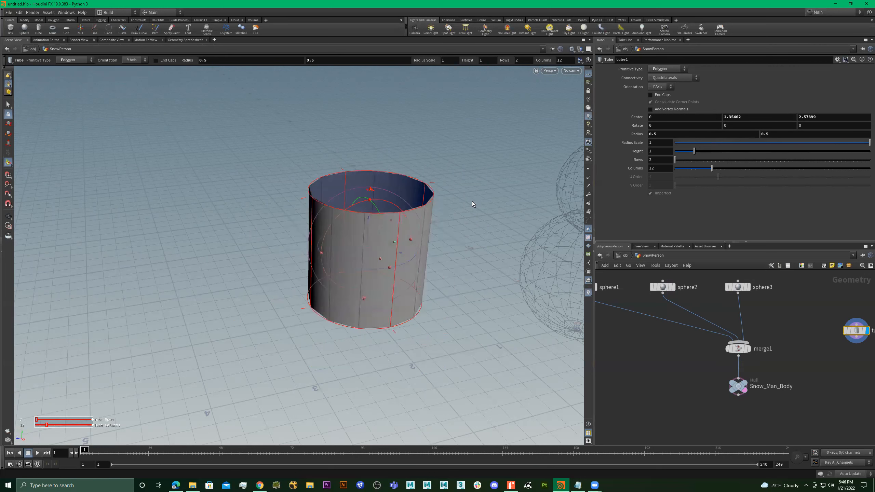
{"action": "left_click_drag", "start_coordinate": [471, 197], "coordinate": [415, 221], "text": "alt"}
{"action": "key", "text": "Return"}
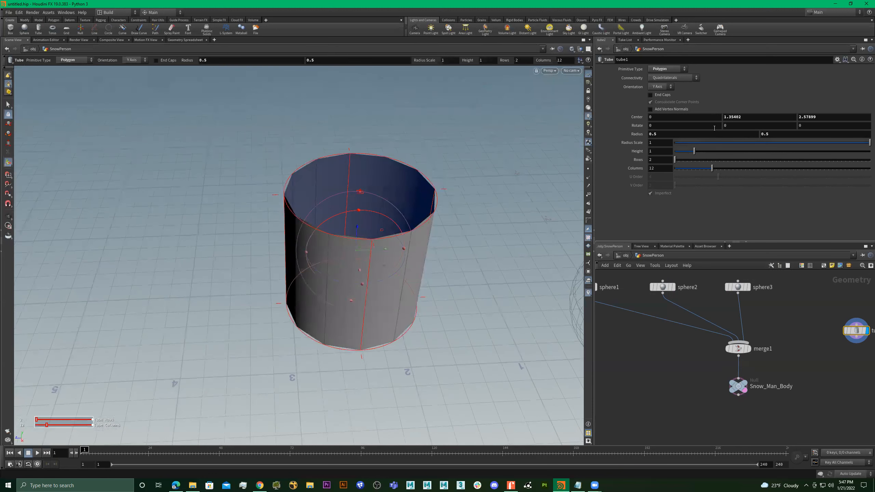
- Try rotating the tube around its X axis, including by exactly 90 degrees, and undo the rotations
{"action": "middle_click_drag", "start_coordinate": [694, 132], "coordinate": [619, 146]}
{"action": "key", "text": "ctrl+z"}
{"action": "scroll", "coordinate": [418, 150], "scroll_direction": "down", "scroll_amount": 3}
{"action": "left_click_drag", "start_coordinate": [419, 193], "coordinate": [374, 132], "text": "alt"}
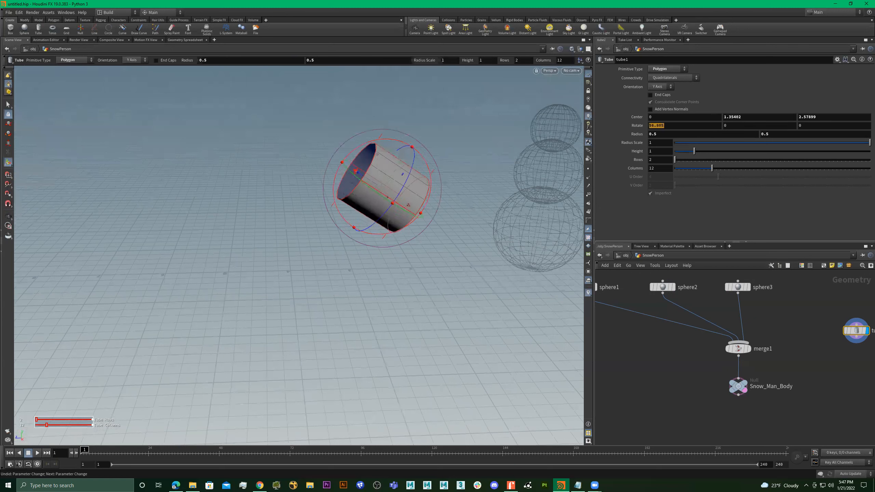
{"action": "type", "text": "90"}
{"action": "key", "text": "Return"}
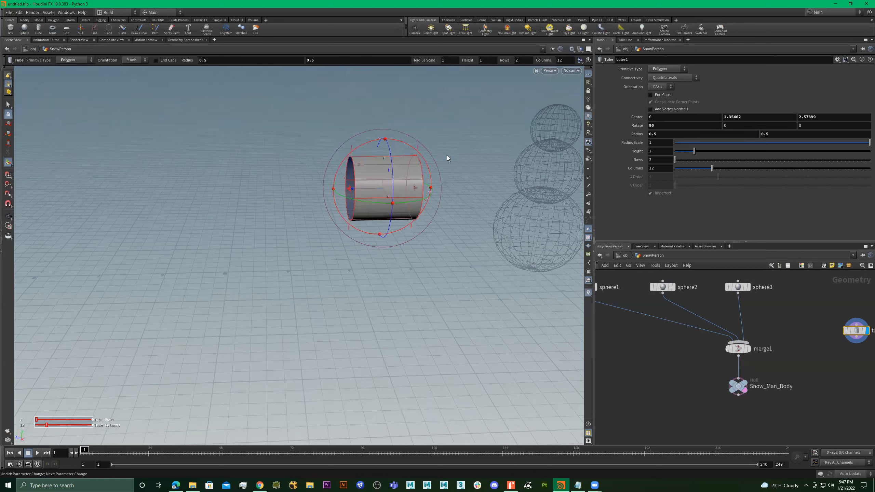
{"action": "key", "text": "ctrl+z"}
{"action": "key", "text": "ctrl+z"}
{"action": "key", "text": "ctrl+z"}
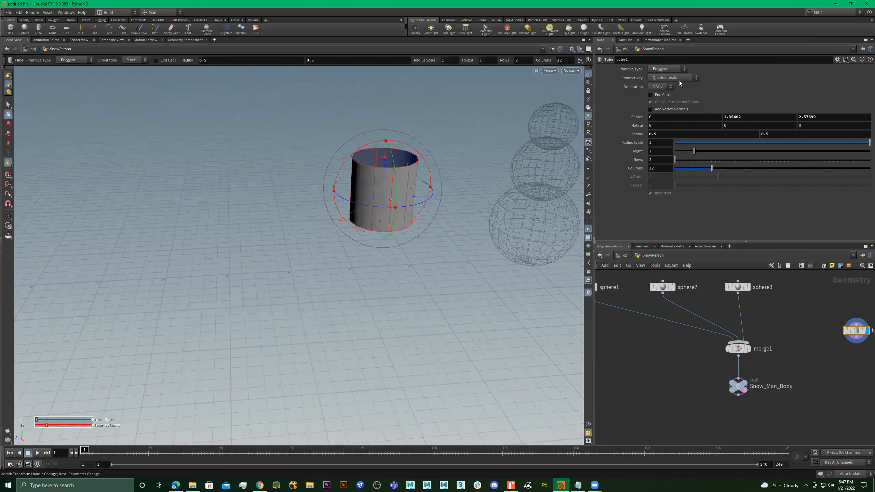
- Try the tube's X Axis orientation, and settle on the Z Axis orientation
{"action": "left_click", "coordinate": [659, 97]}
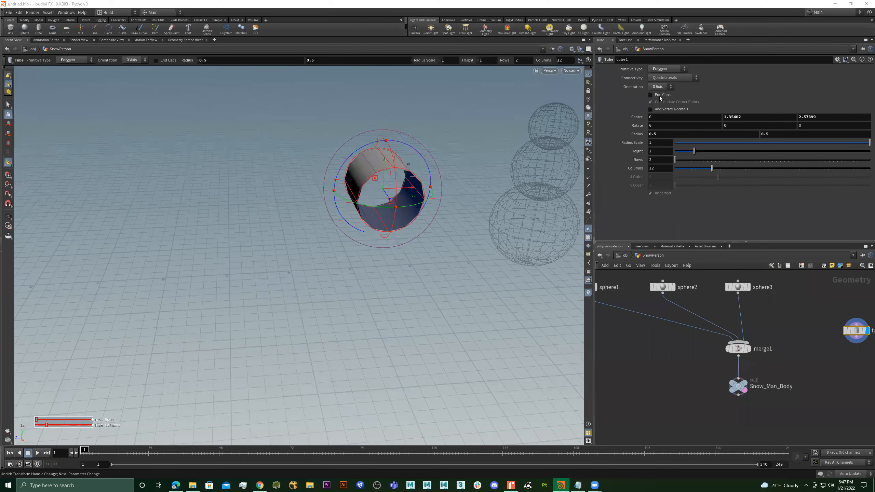
{"action": "left_click", "coordinate": [660, 90]}
{"action": "left_click", "coordinate": [658, 105]}
{"action": "key", "text": "Escape"}
{"action": "left_click_drag", "start_coordinate": [374, 166], "coordinate": [430, 187]}
{"action": "key", "text": "Return"}
- Set the tube's first radius to 0 so it becomes a cone
{"action": "middle_click_drag", "start_coordinate": [669, 132], "coordinate": [647, 134]}
{"action": "left_click_drag", "start_coordinate": [470, 211], "coordinate": [435, 221], "text": "alt"}
{"action": "key", "text": "Return"}
- Adjust the cone's length in the viewport to a height of about 0.85, with its center at about Z 3.10
{"action": "left_click_drag", "start_coordinate": [336, 209], "coordinate": [290, 211]}
{"action": "key", "text": "Escape"}
{"action": "mouse_move", "coordinate": [351, 208]}
{"action": "left_mouse_down"}
{"action": "mouse_move", "coordinate": [475, 203]}
{"action": "mouse_move", "coordinate": [369, 186]}
{"action": "mouse_move", "coordinate": [360, 194]}
{"action": "left_mouse_up"}
{"action": "key", "text": "Return"}
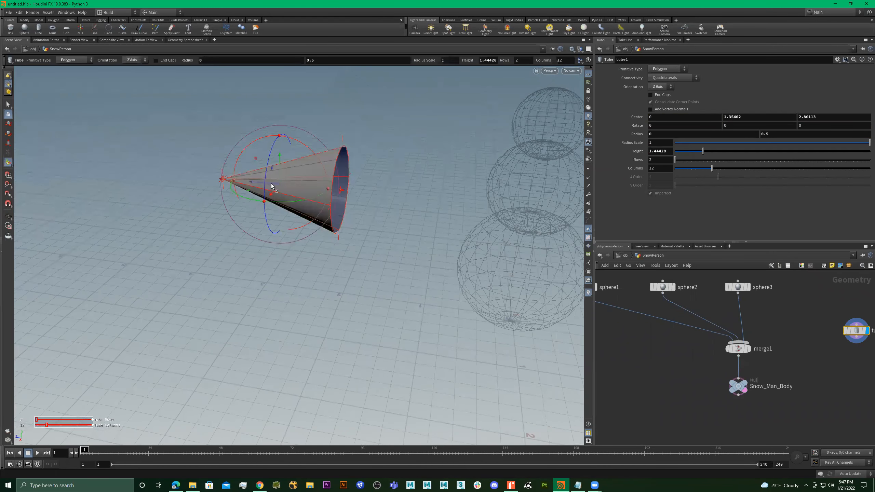
{"action": "left_click_drag", "start_coordinate": [461, 208], "coordinate": [298, 177], "text": "alt"}
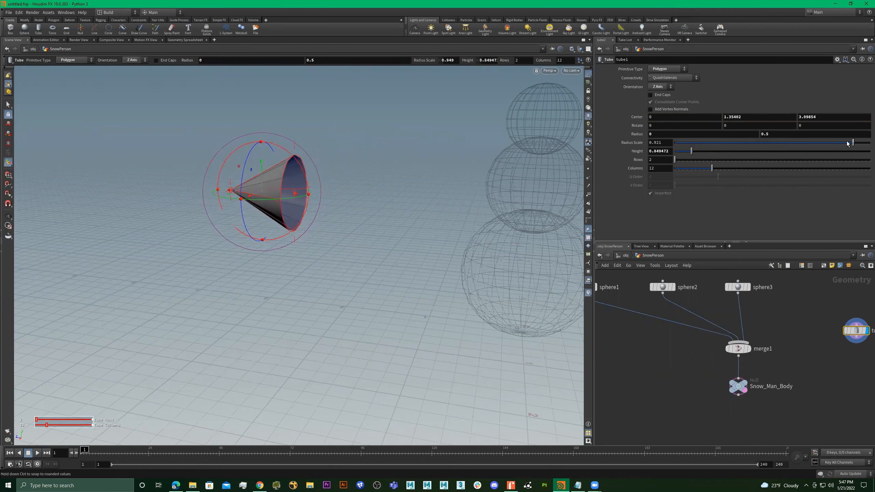
- Examine the cone up close and from further away alongside the wireframe snow person
{"action": "left_click_drag", "start_coordinate": [275, 191], "coordinate": [304, 172], "text": "alt"}
{"action": "right_click_drag", "start_coordinate": [305, 171], "coordinate": [502, 162], "text": "alt"}
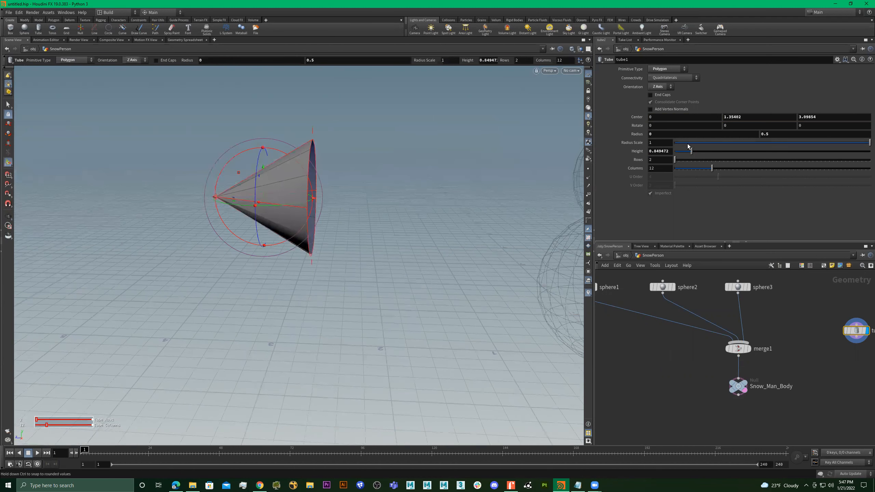
{"action": "scroll", "coordinate": [447, 213], "scroll_direction": "down", "scroll_amount": 3, "text": "alt"}
{"action": "left_click_drag", "start_coordinate": [449, 215], "coordinate": [484, 186], "text": "alt"}
{"action": "middle_click_drag", "start_coordinate": [484, 186], "coordinate": [407, 182], "text": "alt"}
{"action": "scroll", "coordinate": [407, 182], "scroll_direction": "down", "scroll_amount": 2, "text": "alt"}
{"action": "left_click_drag", "start_coordinate": [407, 182], "coordinate": [375, 192], "text": "alt"}
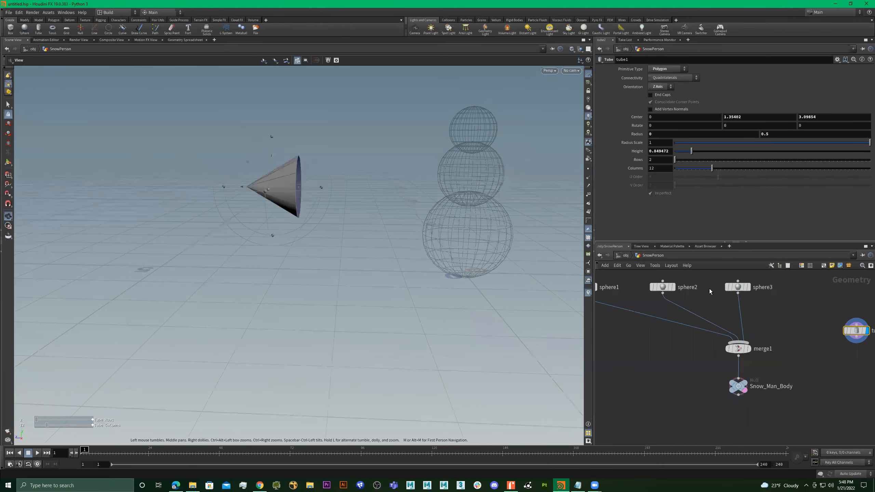
- Add a Transform node directly below tube1 in the network
{"action": "scroll", "coordinate": [833, 376], "scroll_direction": "down", "scroll_amount": 3}
{"action": "middle_click_drag", "start_coordinate": [797, 368], "coordinate": [733, 362]}
{"action": "scroll", "coordinate": [785, 348], "scroll_direction": "up", "scroll_amount": 3}
{"action": "left_click_drag", "start_coordinate": [778, 342], "coordinate": [792, 309]}
{"action": "key", "text": "Tab"}
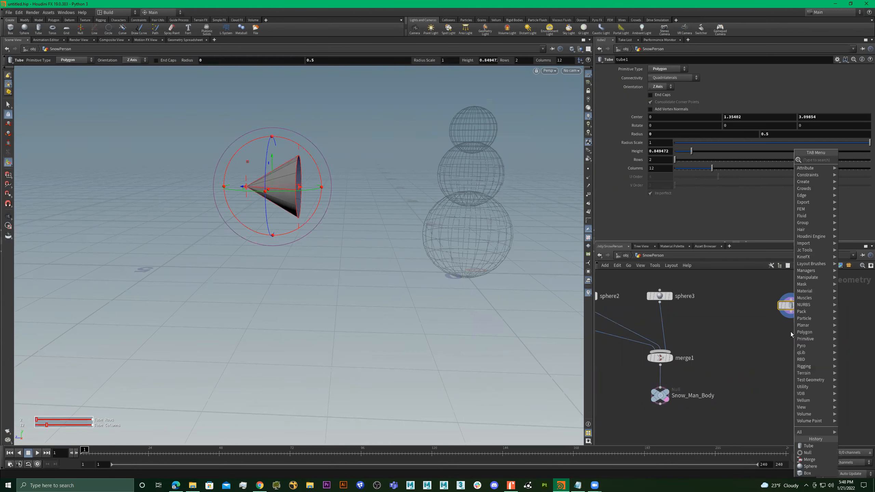
{"action": "type", "text": "transform"}
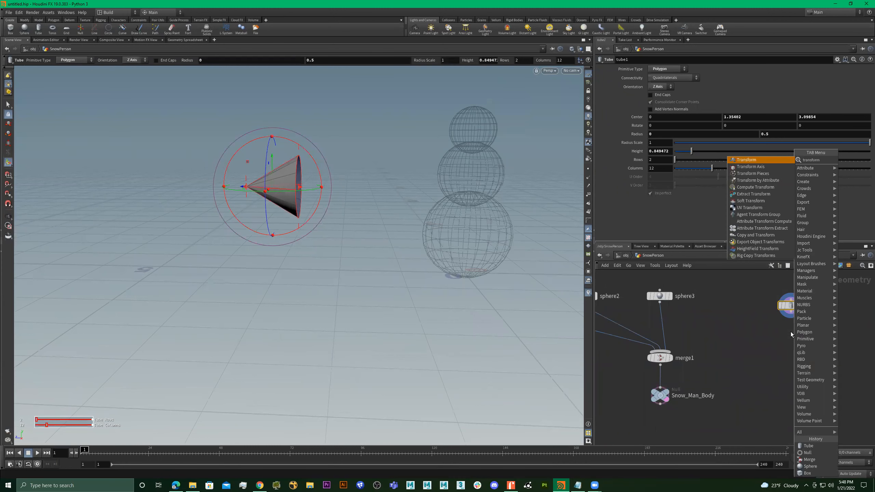
{"action": "key", "text": "Return"}
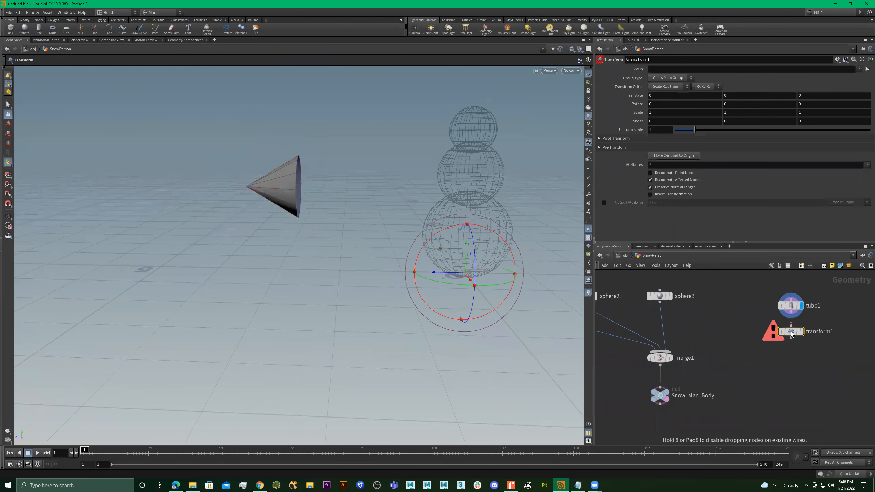
- Connect tube1's output to the Transform node's input and display the Transform node's geometry
{"action": "scroll", "coordinate": [796, 323], "scroll_direction": "up", "scroll_amount": 2}
{"action": "left_click", "coordinate": [789, 307]}
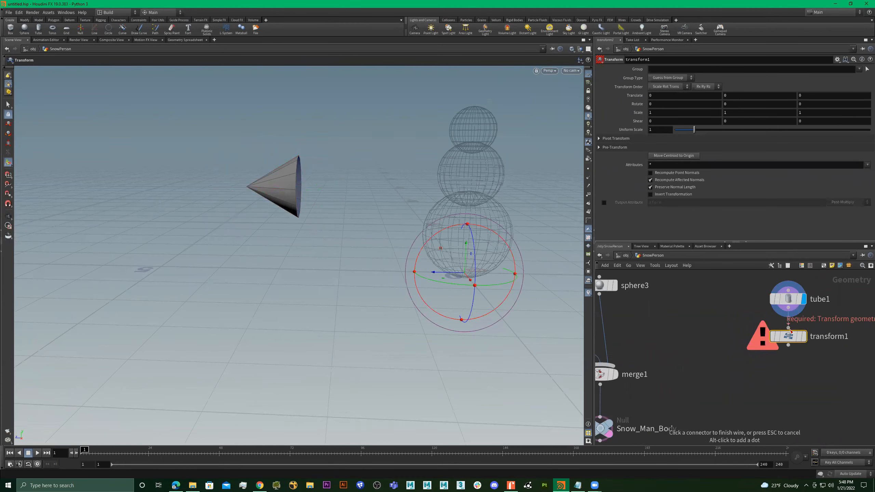
{"action": "left_click", "coordinate": [788, 327]}
{"action": "left_click", "coordinate": [802, 337]}
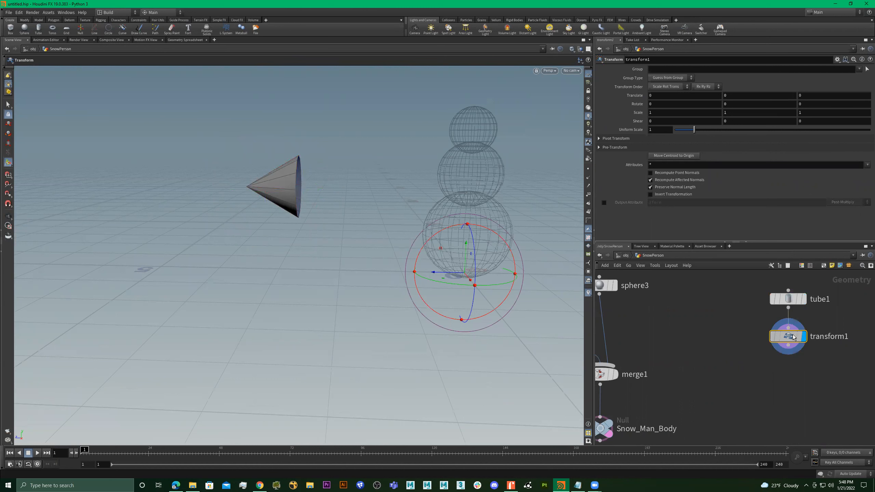
- Try moving the cone with the Transform node's handle at the origin, and undo the move
{"action": "key", "text": "Escape"}
{"action": "left_click_drag", "start_coordinate": [439, 242], "coordinate": [375, 272]}
{"action": "key", "text": "Return"}
{"action": "key", "text": "ctrl+z"}
{"action": "key", "text": "space"}
{"action": "left_click_drag", "start_coordinate": [463, 275], "coordinate": [454, 262]}
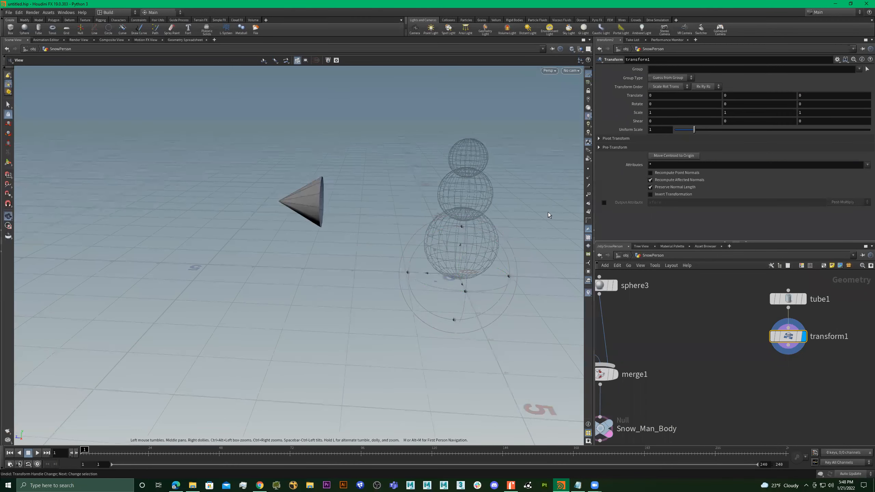
- Expand the Transform node's pivot settings and set Pivot Translate to Y 1.5 and Z 3.2
{"action": "left_click", "coordinate": [616, 139]}
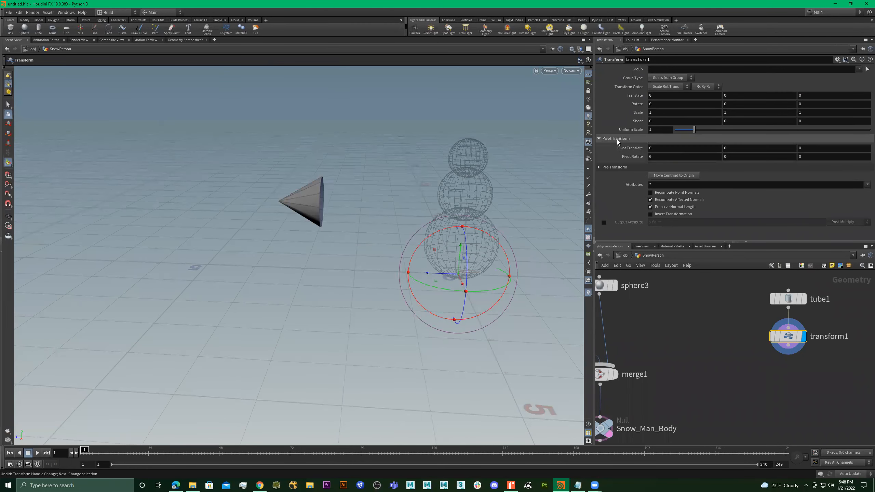
{"action": "left_click_drag", "start_coordinate": [436, 225], "coordinate": [463, 212], "text": "alt"}
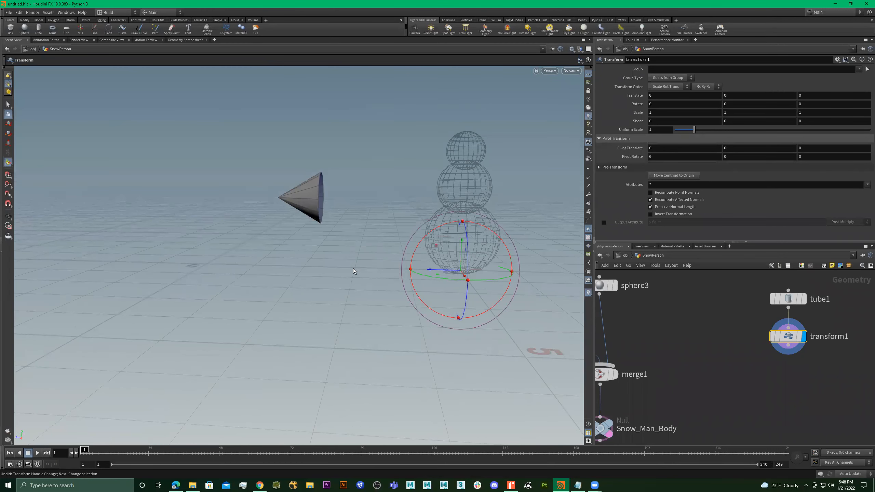
{"action": "middle_click_drag", "start_coordinate": [657, 147], "coordinate": [749, 149]}
{"action": "middle_click_drag", "start_coordinate": [826, 149], "coordinate": [850, 148]}
{"action": "mouse_move", "coordinate": [430, 168]}
{"action": "left_mouse_down", "text": "alt"}
{"action": "mouse_move", "coordinate": [527, 168]}
{"action": "mouse_move", "coordinate": [441, 173]}
{"action": "left_mouse_up", "text": "alt"}
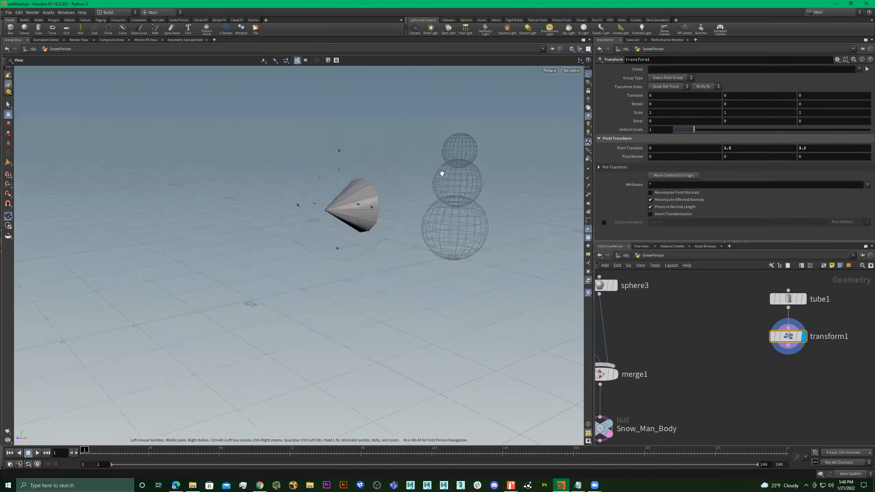
- Try raising the cone by about 0.05 in Y, and undo that move and the pivot translation changes
{"action": "mouse_move", "coordinate": [334, 172]}
{"action": "left_mouse_down"}
{"action": "mouse_move", "coordinate": [335, 185]}
{"action": "mouse_move", "coordinate": [336, 166]}
{"action": "left_mouse_up"}
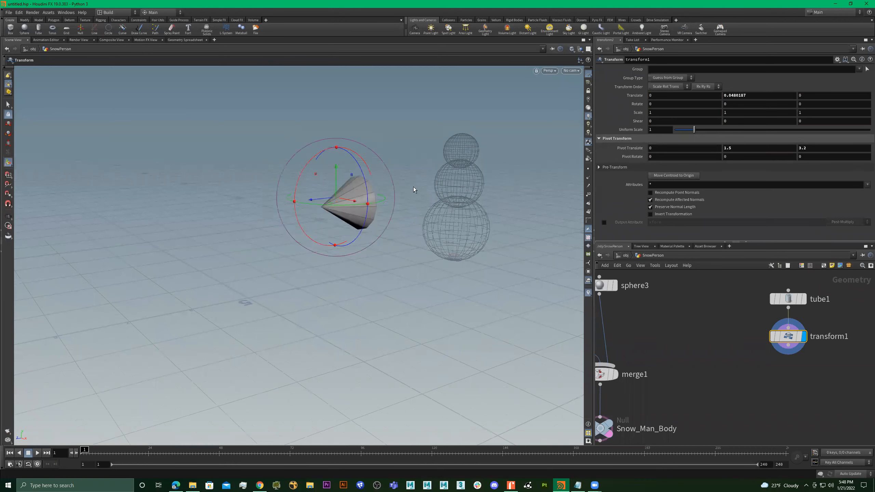
{"action": "left_click_drag", "start_coordinate": [413, 187], "coordinate": [408, 181], "text": "alt"}
{"action": "key", "text": "ctrl+z"}
{"action": "key", "text": "ctrl+z"}
{"action": "key", "text": "ctrl+z"}
- Move the cone's centroid to the origin with the Transform node's centroid option
{"action": "key", "text": "Escape"}
{"action": "left_click_drag", "start_coordinate": [447, 156], "coordinate": [431, 189]}
{"action": "key", "text": "Return"}
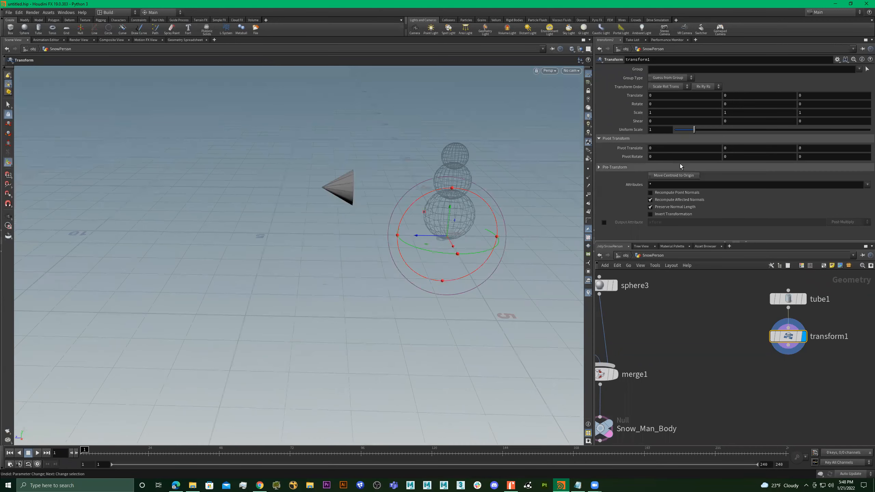
{"action": "left_click", "coordinate": [677, 175]}
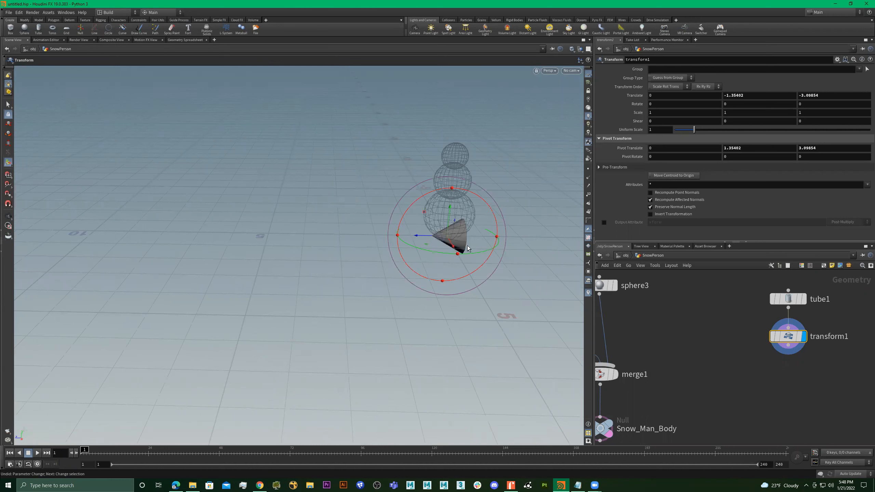
- Move the cone in front of the snow person's head, to a translate of about Y 0.88 and Z -2.44
{"action": "left_click_drag", "start_coordinate": [431, 237], "coordinate": [402, 235]}
{"action": "left_click_drag", "start_coordinate": [442, 209], "coordinate": [419, 137]}
{"action": "right_click_drag", "start_coordinate": [419, 137], "coordinate": [654, 150], "text": "alt"}
{"action": "left_click_drag", "start_coordinate": [432, 164], "coordinate": [357, 129], "text": "alt"}
{"action": "middle_click_drag", "start_coordinate": [357, 129], "coordinate": [275, 111], "text": "alt"}
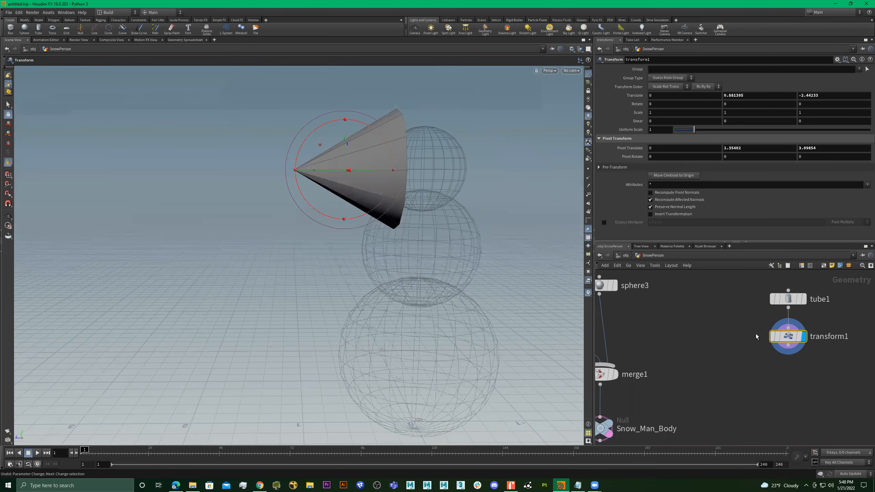
{"action": "left_click_drag", "start_coordinate": [420, 218], "coordinate": [426, 213], "text": "alt"}
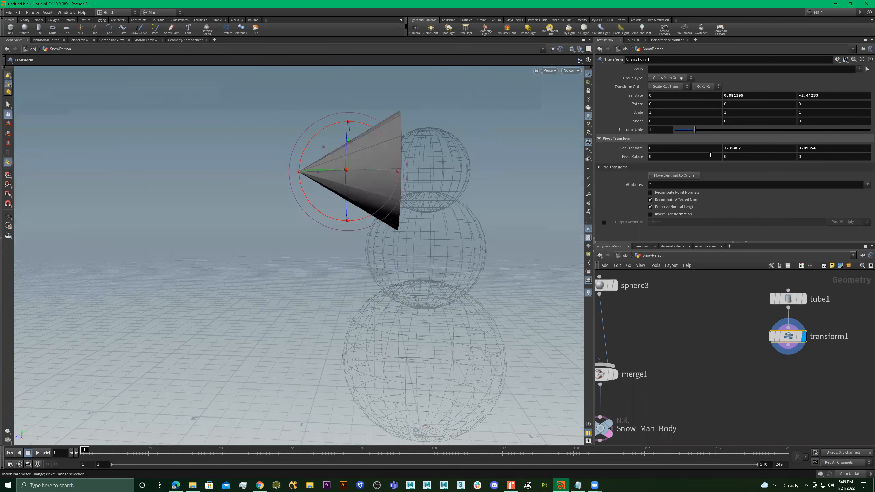
- Set the Transform node's uniform scale to 0.39 to shrink the cone to nose size
{"action": "left_click_drag", "start_coordinate": [694, 130], "coordinate": [682, 133]}
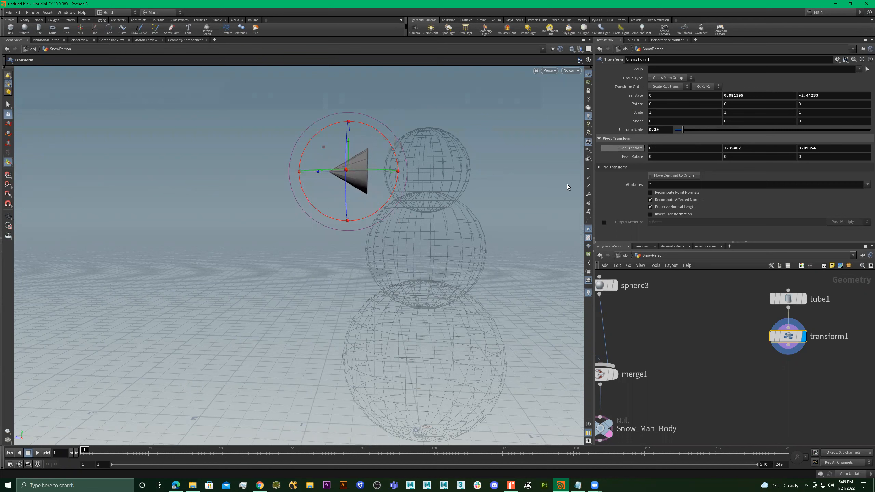
{"action": "left_click_drag", "start_coordinate": [440, 205], "coordinate": [401, 207], "text": "alt"}
{"action": "middle_click_drag", "start_coordinate": [400, 207], "coordinate": [444, 245], "text": "alt"}
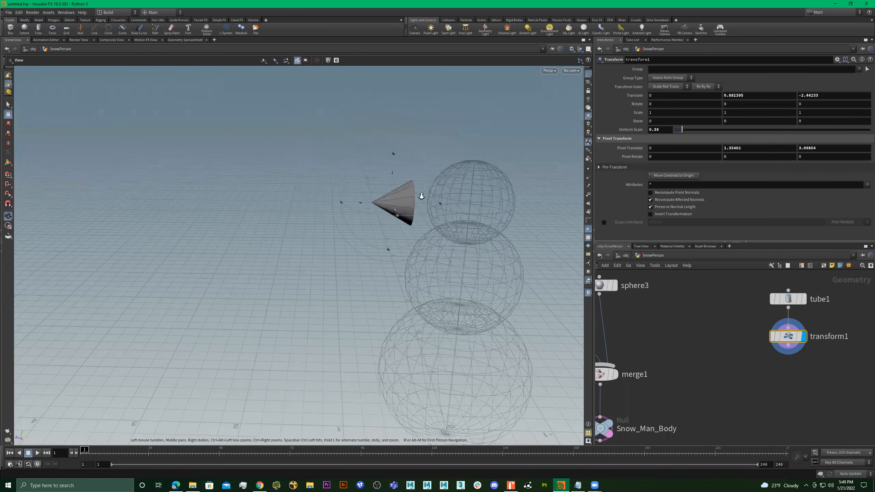
{"action": "right_click_drag", "start_coordinate": [420, 196], "coordinate": [475, 203], "text": "alt"}
- Select tube1 and lengthen the cone toward the snow person to a height of about 1.42
{"action": "left_click_drag", "start_coordinate": [730, 283], "coordinate": [840, 312]}
{"action": "right_click_drag", "start_coordinate": [287, 232], "coordinate": [408, 186], "text": "alt"}
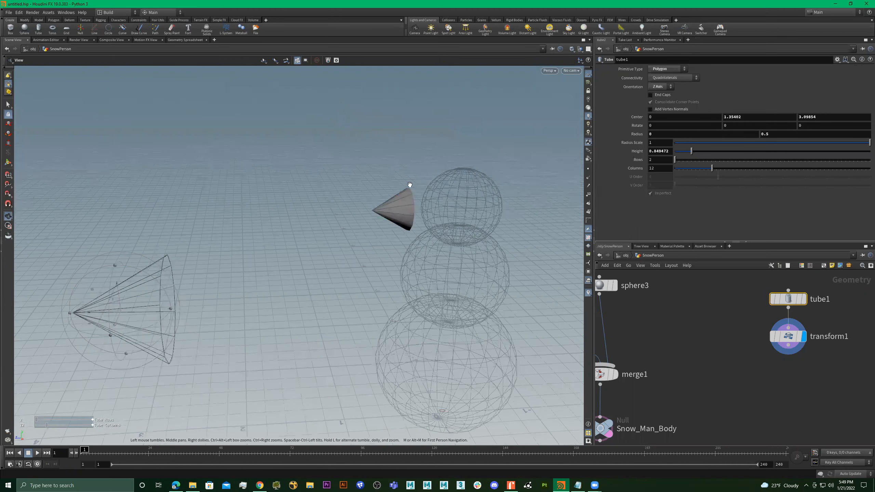
{"action": "middle_click_drag", "start_coordinate": [408, 186], "coordinate": [501, 153], "text": "alt"}
{"action": "left_click_drag", "start_coordinate": [260, 277], "coordinate": [325, 276]}
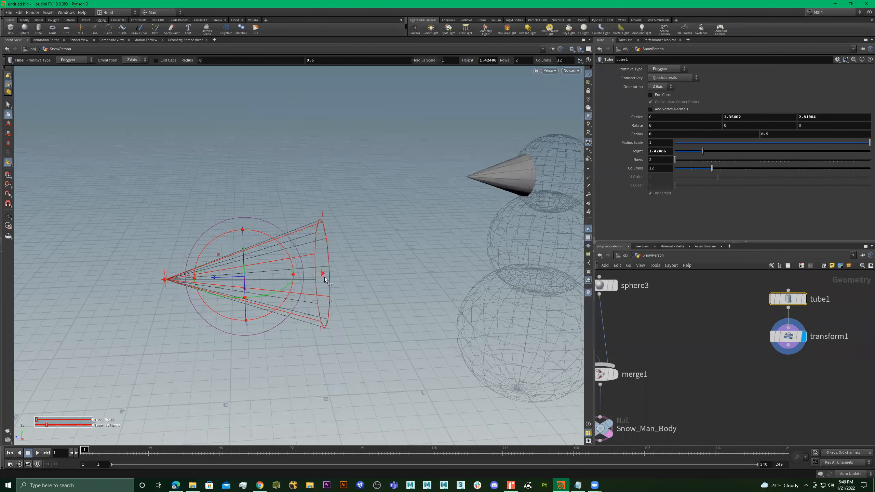
{"action": "right_click_drag", "start_coordinate": [358, 237], "coordinate": [339, 241], "text": "alt"}
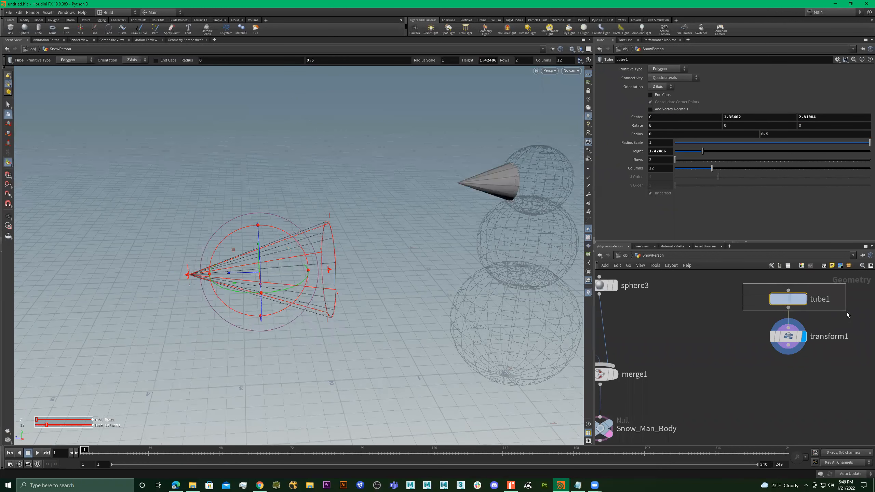
- On transform1, reduce the uniform scale to 0.32 and move the nose against the head at about Y 0.86 and Z -2.55
{"action": "left_click_drag", "start_coordinate": [841, 323], "coordinate": [768, 356]}
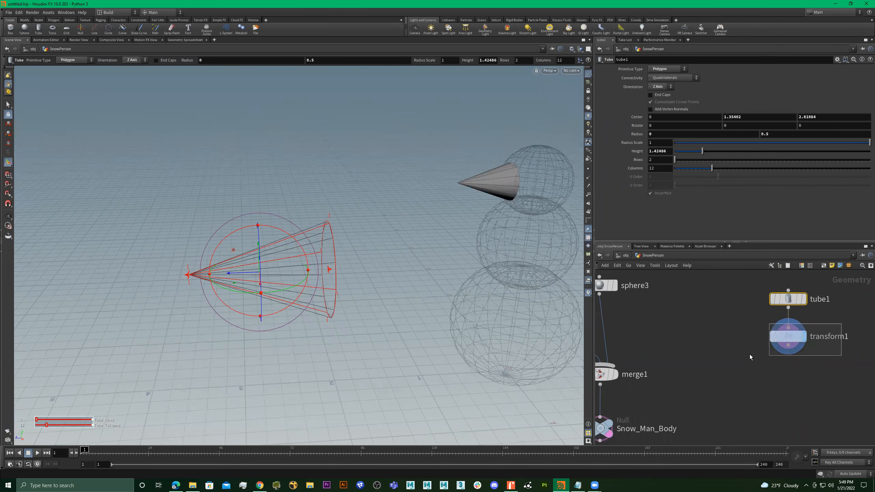
{"action": "right_click_drag", "start_coordinate": [491, 264], "coordinate": [504, 248], "text": "alt"}
{"action": "middle_click_drag", "start_coordinate": [503, 248], "coordinate": [414, 246], "text": "alt"}
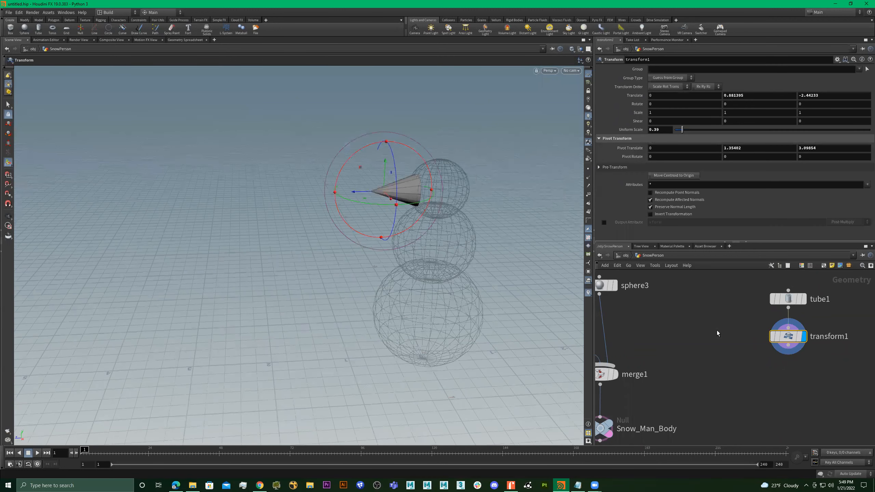
{"action": "scroll", "coordinate": [716, 330], "scroll_direction": "down", "scroll_amount": 3}
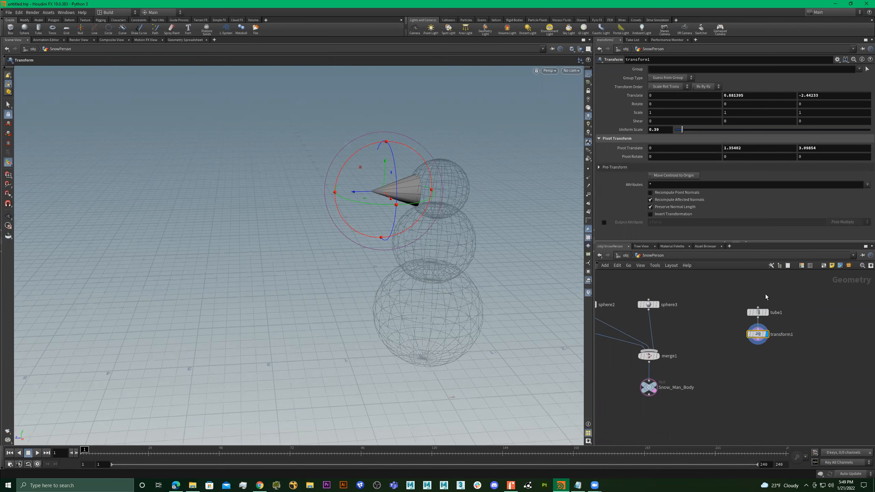
{"action": "right_click_drag", "start_coordinate": [477, 198], "coordinate": [492, 208], "text": "alt"}
{"action": "left_click_drag", "start_coordinate": [492, 207], "coordinate": [494, 194], "text": "alt"}
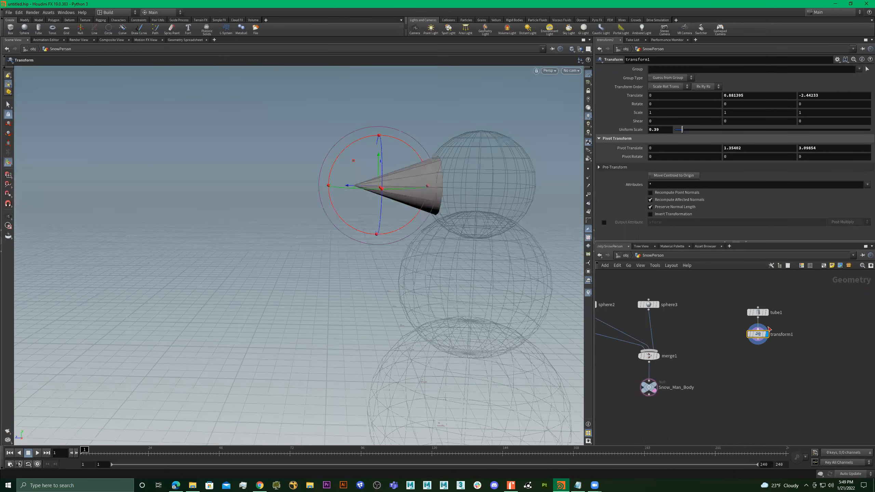
{"action": "left_click_drag", "start_coordinate": [683, 127], "coordinate": [681, 129]}
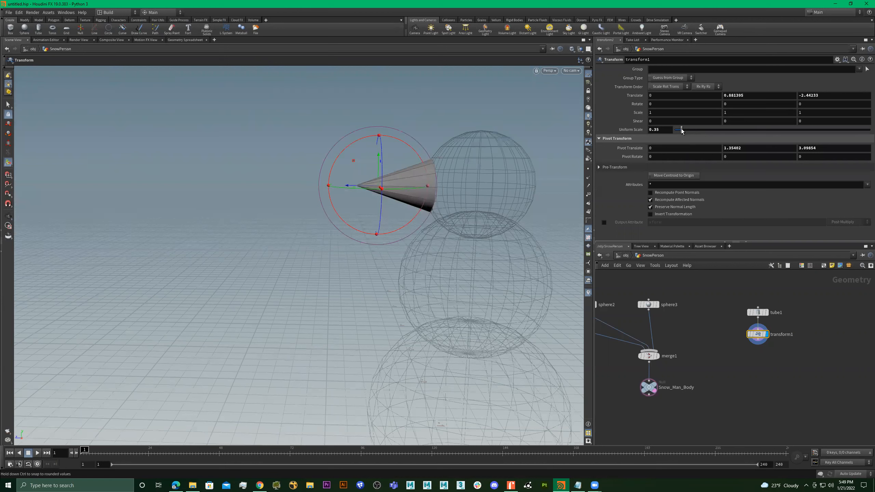
{"action": "left_click_drag", "start_coordinate": [426, 187], "coordinate": [432, 220], "text": "alt"}
{"action": "key", "text": "space"}
{"action": "scroll", "coordinate": [712, 351], "scroll_direction": "down", "scroll_amount": 2}
{"action": "scroll", "coordinate": [728, 353], "scroll_direction": "up", "scroll_amount": 2}
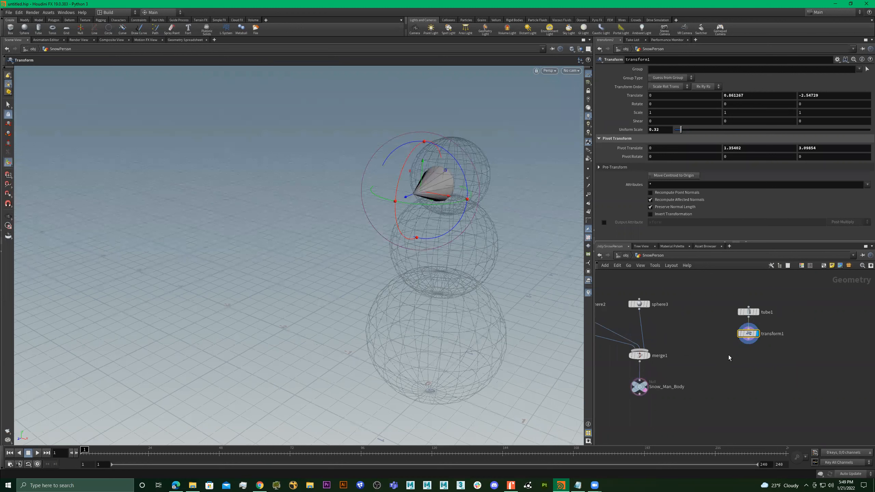
- Add a Merge node below the two branches and connect Snow_Man_Body to its input
{"action": "scroll", "coordinate": [747, 361], "scroll_direction": "down", "scroll_amount": 3}
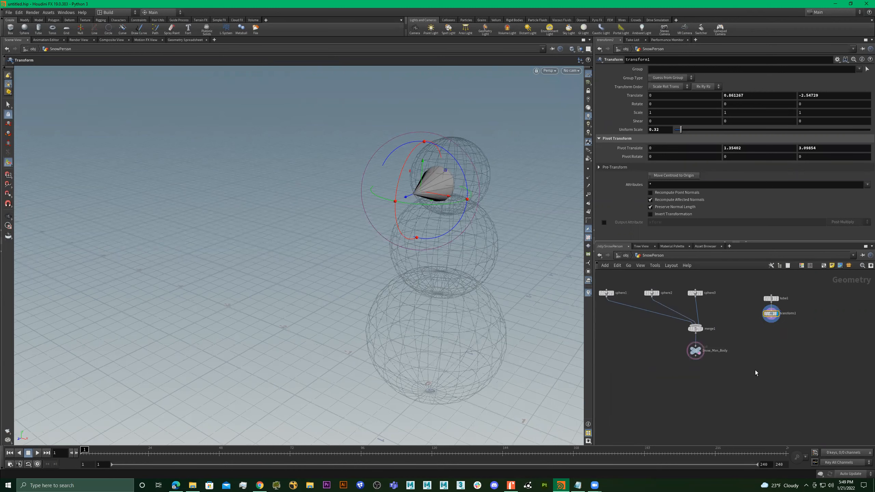
{"action": "key", "text": "Tab"}
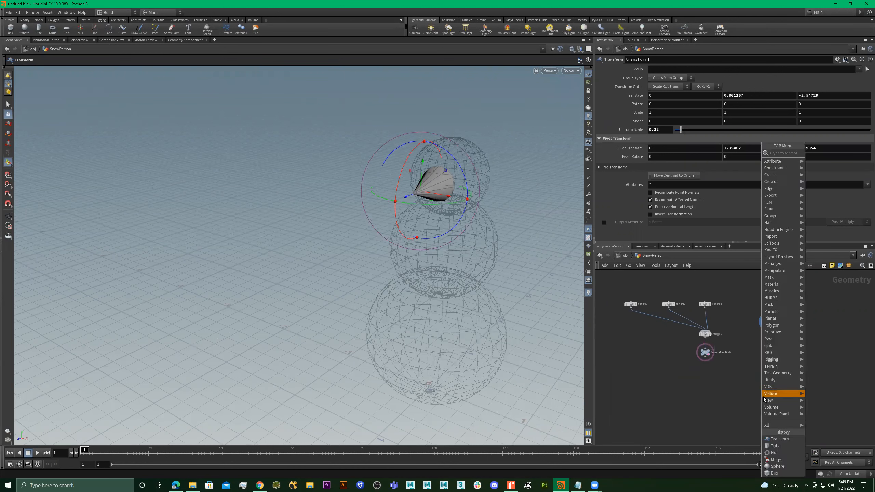
{"action": "type", "text": "mer"}
{"action": "key", "text": "Return"}
{"action": "left_click", "coordinate": [765, 398]}
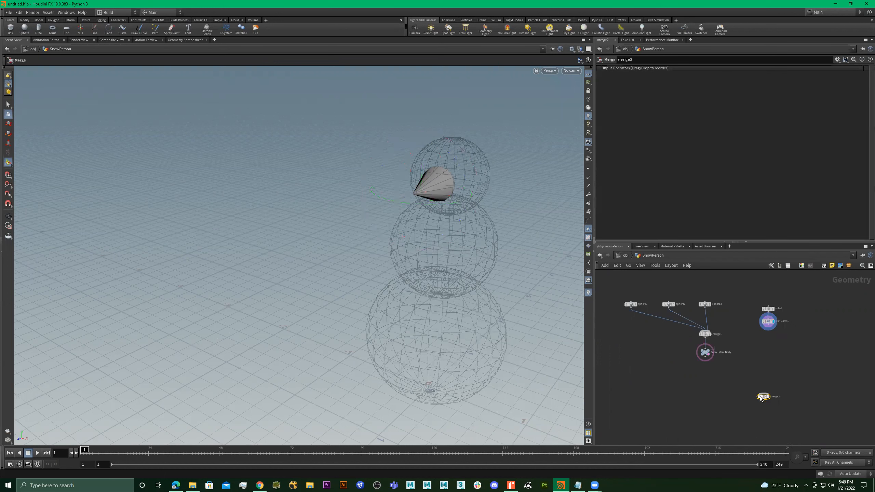
{"action": "scroll", "coordinate": [720, 370], "scroll_direction": "up", "scroll_amount": 2}
{"action": "left_click", "coordinate": [691, 353]}
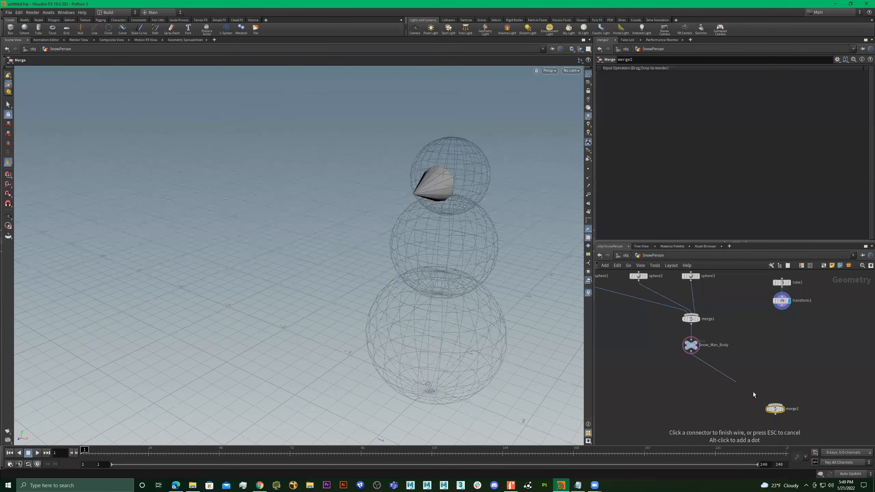
{"action": "left_click", "coordinate": [772, 401]}
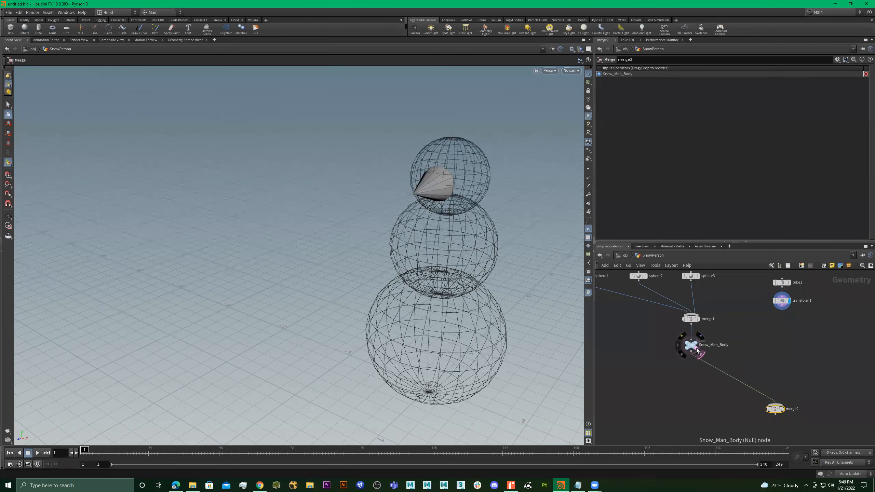
- Duplicate the Snow_Man_Body null beneath transform1, wire transform1 into the copy and rename it Nose
{"action": "left_click_drag", "start_coordinate": [692, 344], "coordinate": [781, 347], "text": "alt"}
{"action": "scroll", "coordinate": [782, 344], "scroll_direction": "up", "scroll_amount": 3}
{"action": "left_click", "coordinate": [780, 271]}
{"action": "left_click", "coordinate": [791, 341]}
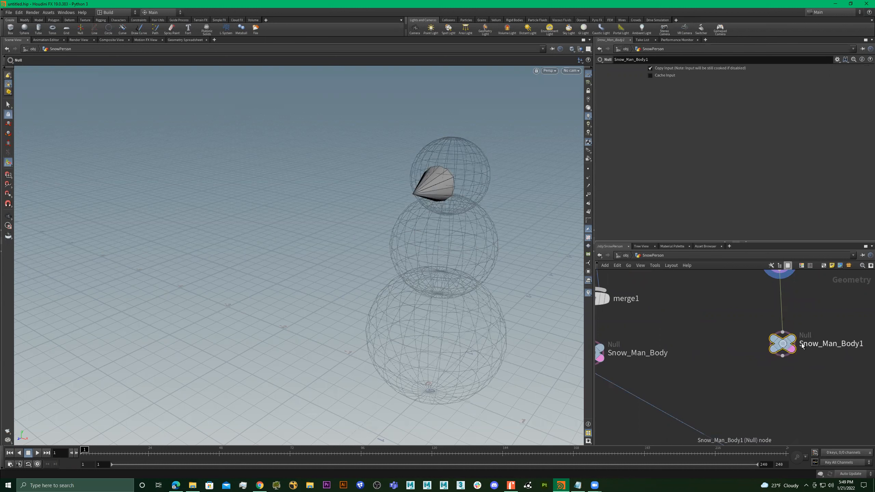
{"action": "double_click", "coordinate": [800, 345]}
{"action": "type", "text": "Nose"}
{"action": "key", "text": "Return"}
{"action": "scroll", "coordinate": [774, 337], "scroll_direction": "down", "scroll_amount": 2}
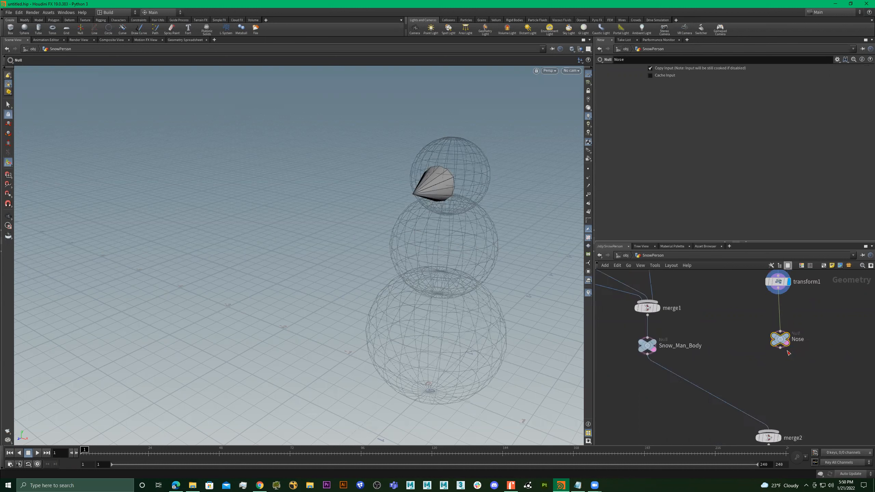
- Connect the Nose null to merge2 and display merge2 to show the body and nose together
{"action": "scroll", "coordinate": [781, 358], "scroll_direction": "down", "scroll_amount": 1}
{"action": "left_click_drag", "start_coordinate": [779, 358], "coordinate": [776, 425]}
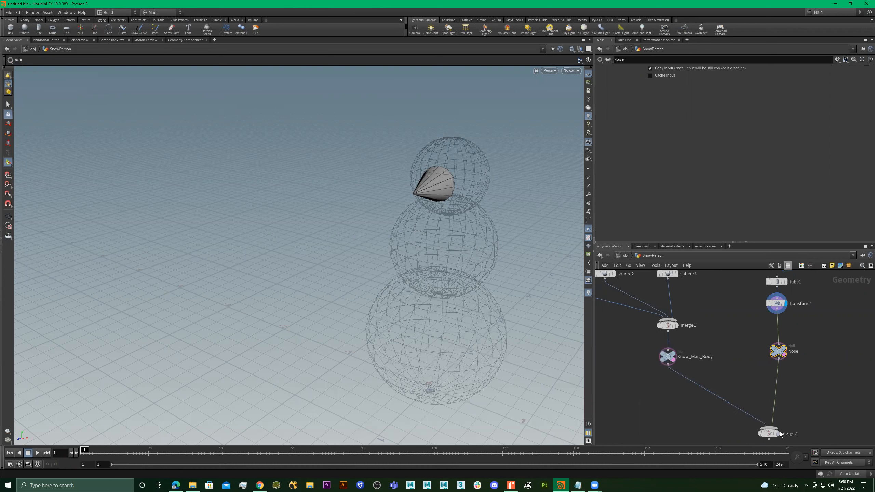
{"action": "left_click", "coordinate": [776, 433]}
{"action": "left_click", "coordinate": [769, 434]}
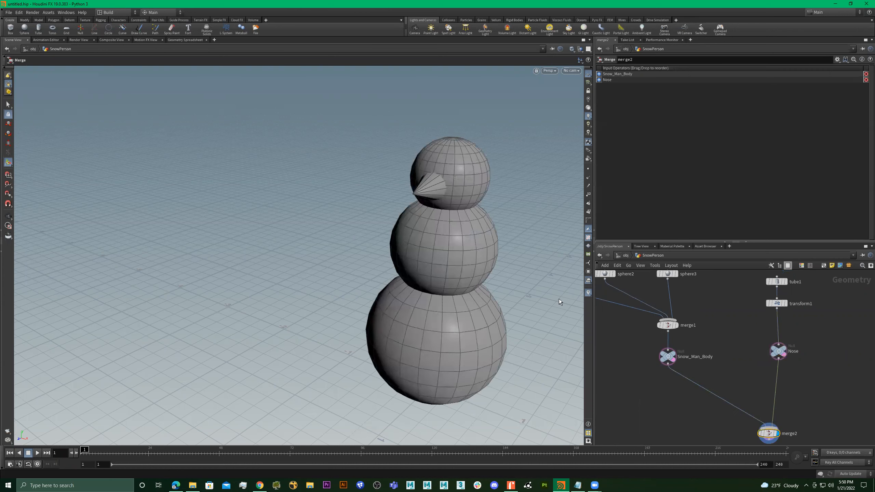
{"action": "mouse_move", "coordinate": [448, 204]}
{"action": "left_mouse_down", "text": "alt"}
{"action": "mouse_move", "coordinate": [371, 192]}
{"action": "mouse_move", "coordinate": [438, 202]}
{"action": "left_mouse_up", "text": "alt"}
{"action": "right_click_drag", "start_coordinate": [437, 202], "coordinate": [423, 218], "text": "alt"}
{"action": "left_click_drag", "start_coordinate": [423, 218], "coordinate": [417, 217], "text": "alt"}
- Select sphere1, try changing its bounding box in the viewport, and undo the change
{"action": "scroll", "coordinate": [726, 362], "scroll_direction": "down", "scroll_amount": 2}
{"action": "middle_click_drag", "start_coordinate": [740, 347], "coordinate": [811, 359]}
{"action": "scroll", "coordinate": [728, 335], "scroll_direction": "up", "scroll_amount": 2}
{"action": "scroll", "coordinate": [673, 313], "scroll_direction": "up", "scroll_amount": 1}
{"action": "left_click", "coordinate": [622, 295]}
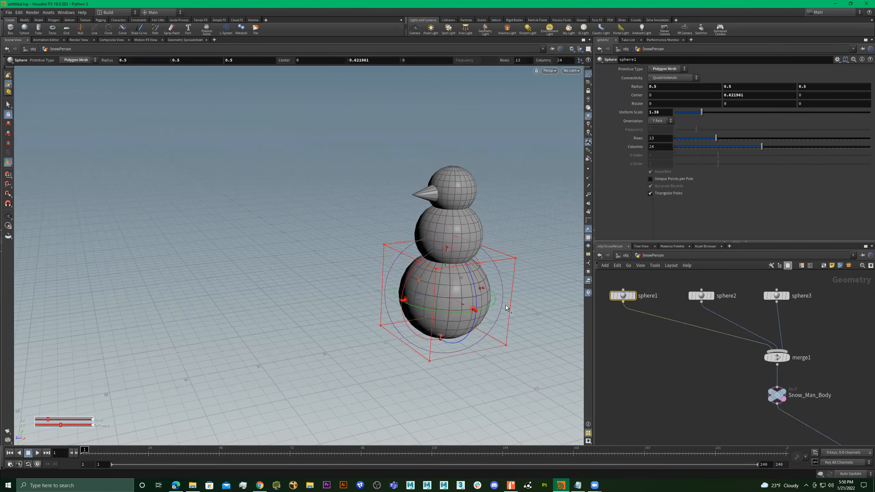
{"action": "mouse_move", "coordinate": [403, 299]}
{"action": "left_mouse_down"}
{"action": "mouse_move", "coordinate": [420, 299]}
{"action": "mouse_move", "coordinate": [407, 299]}
{"action": "left_mouse_up"}
{"action": "key", "text": "ctrl+z"}
{"action": "left_click_drag", "start_coordinate": [507, 256], "coordinate": [475, 238], "text": "alt"}
- Add a new Sphere node beside the tube and nose branch
{"action": "scroll", "coordinate": [792, 355], "scroll_direction": "down", "scroll_amount": 5}
{"action": "middle_click_drag", "start_coordinate": [822, 359], "coordinate": [740, 332]}
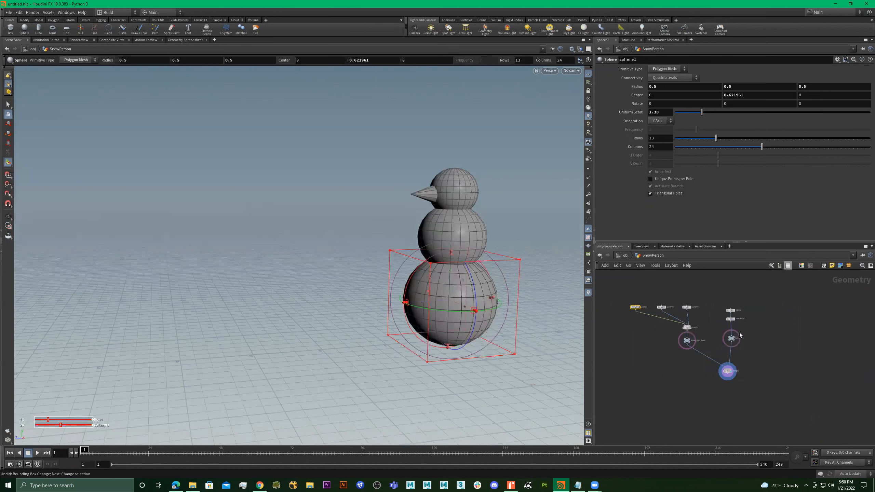
{"action": "scroll", "coordinate": [740, 331], "scroll_direction": "up", "scroll_amount": 4}
{"action": "key", "text": "Tab"}
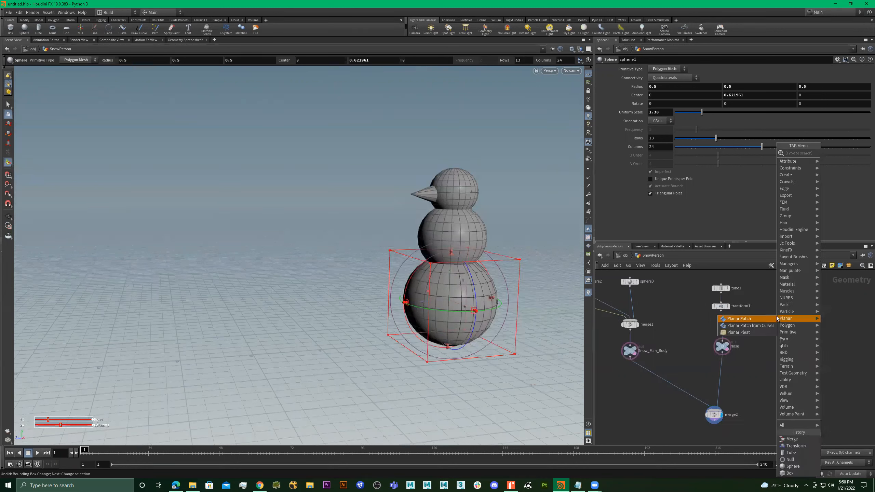
{"action": "type", "text": "sp"}
{"action": "key", "text": "Return"}
{"action": "left_click", "coordinate": [777, 316]}
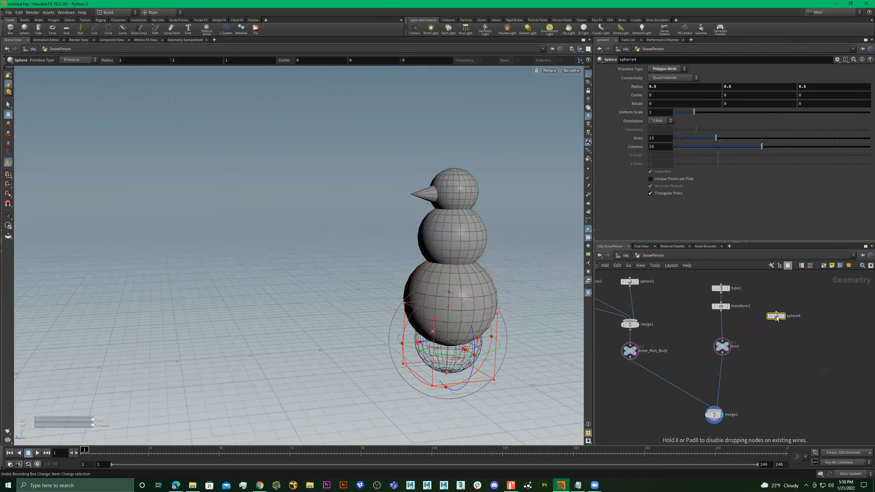
- Move the new sphere up and in front of the nose, to a center of about Y 2.28 and Z 1.25
{"action": "left_click_drag", "start_coordinate": [445, 326], "coordinate": [435, 269]}
{"action": "left_click_drag", "start_coordinate": [435, 191], "coordinate": [352, 205]}
{"action": "left_click_drag", "start_coordinate": [402, 196], "coordinate": [455, 163], "text": "alt"}
{"action": "right_click_drag", "start_coordinate": [461, 195], "coordinate": [412, 202], "text": "alt"}
{"action": "left_click_drag", "start_coordinate": [412, 201], "coordinate": [372, 192], "text": "alt"}
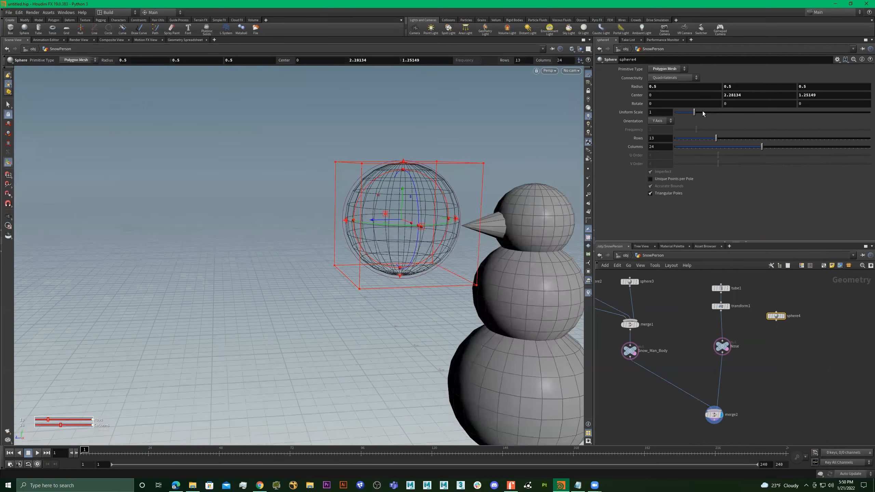
- Shrink the new sphere to eye size with a radius of 0.103 on all three axes
{"action": "middle_click_drag", "start_coordinate": [637, 86], "coordinate": [722, 87]}
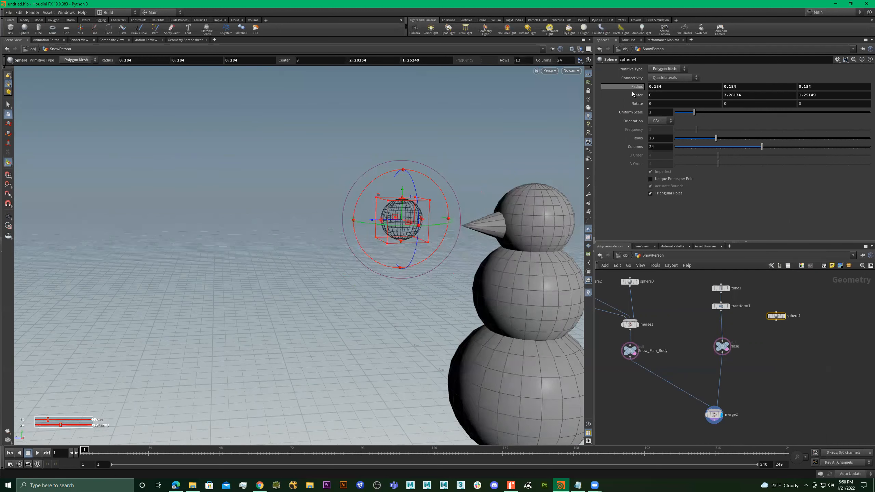
{"action": "middle_click_drag", "start_coordinate": [633, 90], "coordinate": [627, 111]}
{"action": "middle_click_drag", "start_coordinate": [553, 110], "coordinate": [389, 111]}
{"action": "left_click_drag", "start_coordinate": [452, 256], "coordinate": [475, 247], "text": "alt"}
{"action": "key", "text": "Return"}
- Move the eye sphere against the head above the nose, to a center of about Y 2.37 and Z 0.31
{"action": "middle_click_drag", "start_coordinate": [475, 247], "coordinate": [372, 368], "text": "alt"}
{"action": "left_click_drag", "start_coordinate": [271, 315], "coordinate": [372, 291]}
{"action": "left_click_drag", "start_coordinate": [399, 262], "coordinate": [450, 208], "text": "alt"}
{"action": "left_click_drag", "start_coordinate": [383, 263], "coordinate": [383, 254]}
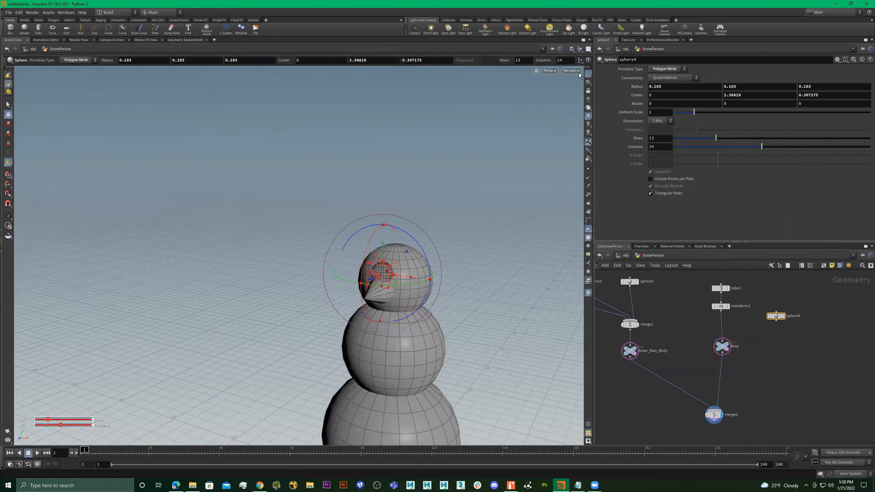
- Switch the viewport to the Four Views layout and frame the snow person in the front view
{"action": "left_click", "coordinate": [589, 50]}
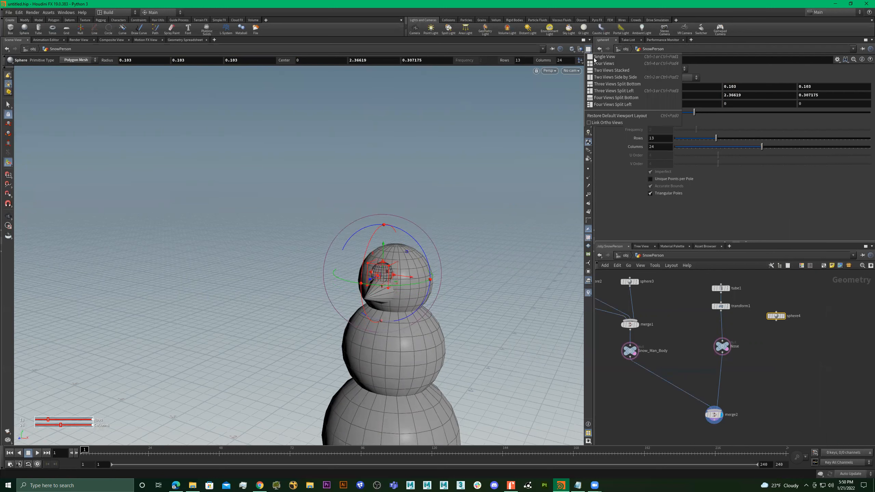
{"action": "left_click", "coordinate": [604, 64]}
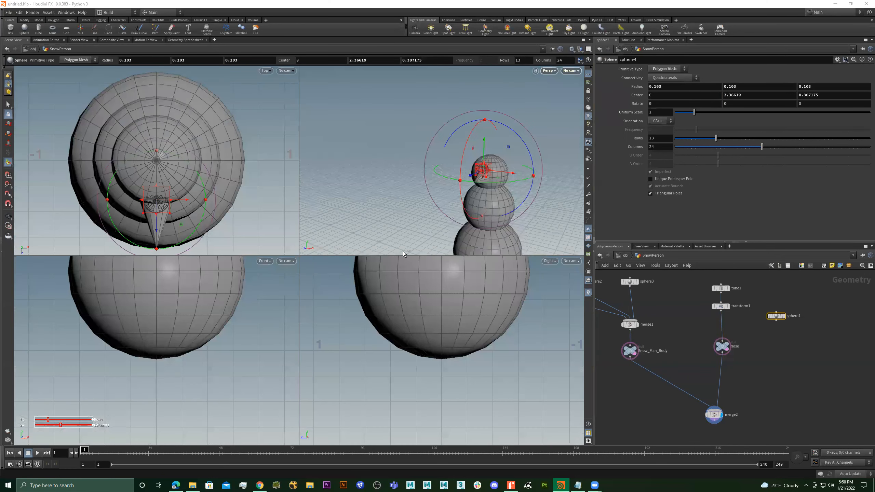
{"action": "right_click_drag", "start_coordinate": [197, 346], "coordinate": [69, 345]}
{"action": "right_click_drag", "start_coordinate": [445, 340], "coordinate": [430, 340]}
{"action": "middle_click_drag", "start_coordinate": [396, 343], "coordinate": [397, 398]}
{"action": "right_click_drag", "start_coordinate": [186, 315], "coordinate": [141, 314]}
{"action": "middle_click_drag", "start_coordinate": [176, 285], "coordinate": [172, 324]}
{"action": "right_click_drag", "start_coordinate": [174, 322], "coordinate": [230, 324]}
- Toggle the viewports to wireframe display and return them to shaded display
{"action": "key", "text": "Return"}
{"action": "key", "text": "w"}
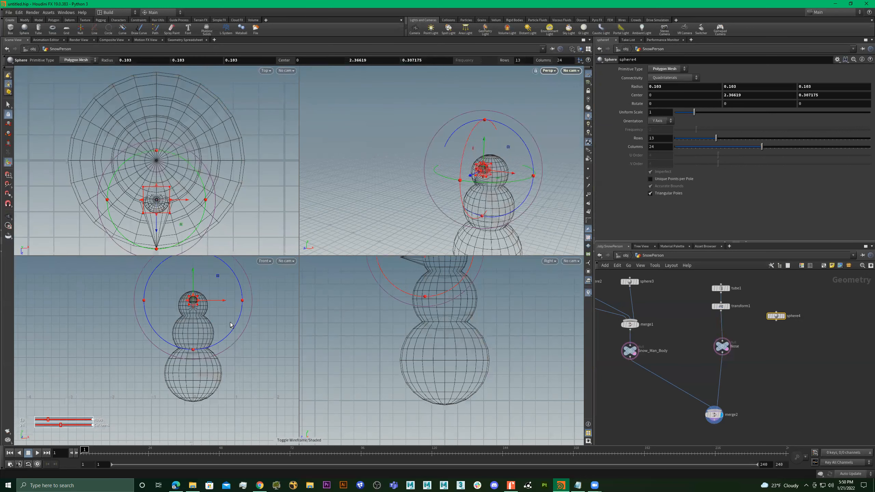
{"action": "key", "text": "w"}
{"action": "key", "text": "w"}
{"action": "key", "text": "w"}
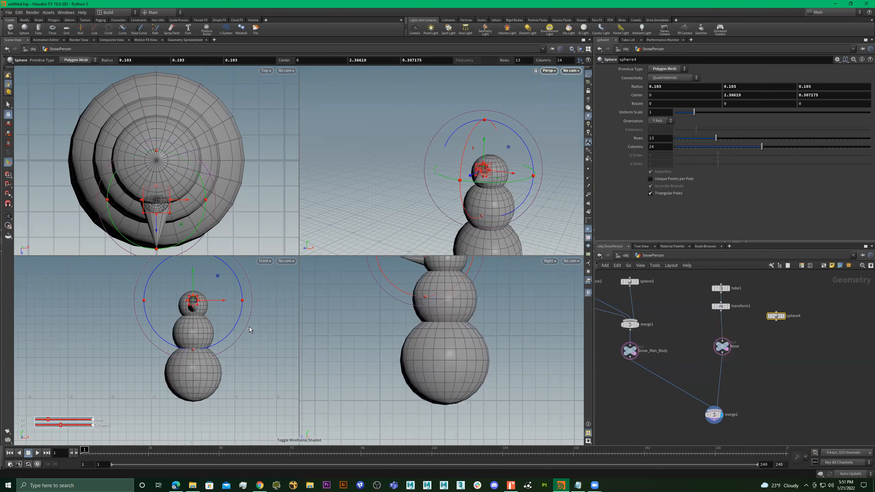
- In the front view, move the eye sphere sideways from the nose to a center X of about 0.16
{"action": "key", "text": "space"}
{"action": "right_click_drag", "start_coordinate": [252, 303], "coordinate": [517, 308]}
{"action": "key", "text": "Return"}
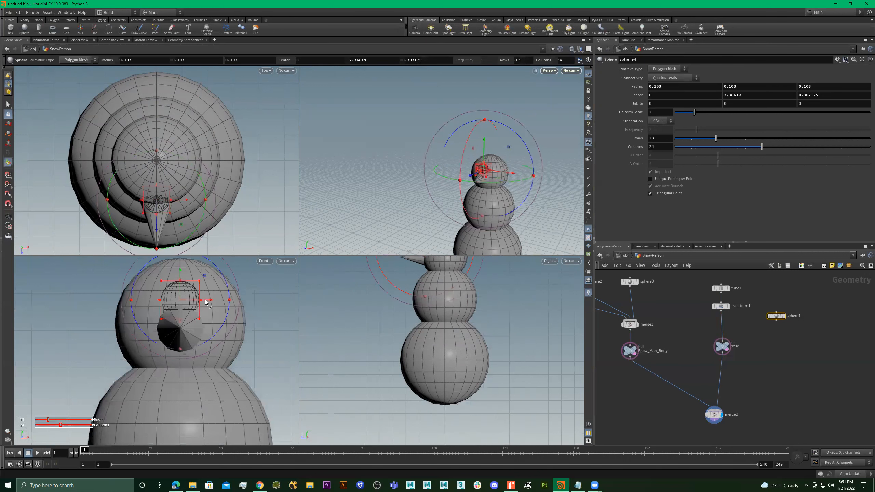
{"action": "left_click_drag", "start_coordinate": [212, 302], "coordinate": [241, 303]}
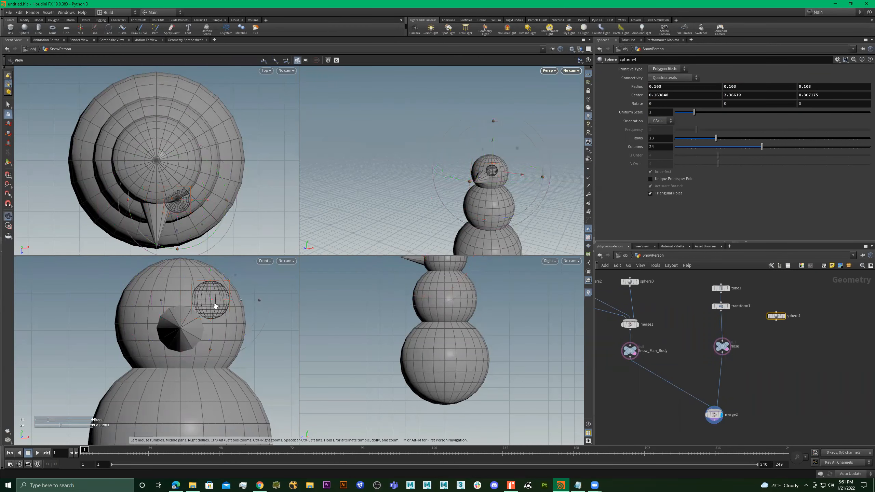
- Using the side view, push the eye sphere partly into the head, to a center Z of about 0.27
{"action": "middle_click_drag", "start_coordinate": [453, 310], "coordinate": [442, 386], "text": "alt"}
{"action": "right_click_drag", "start_coordinate": [400, 316], "coordinate": [541, 316], "text": "alt"}
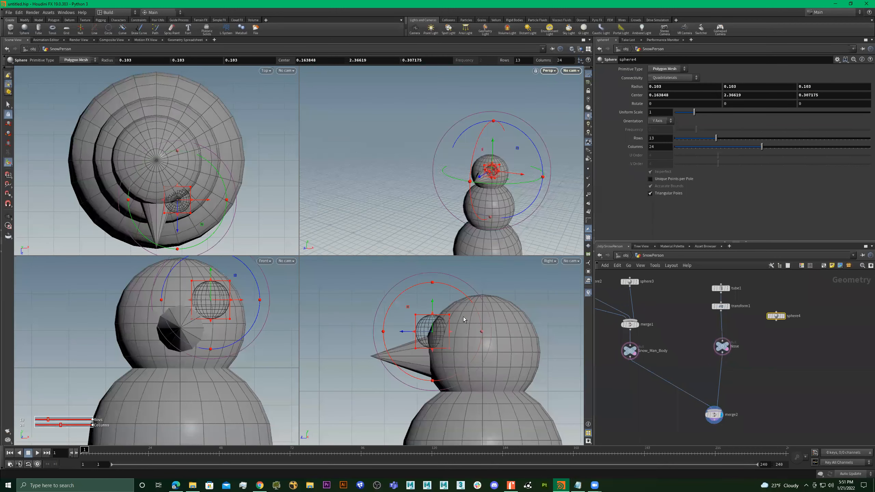
{"action": "left_click_drag", "start_coordinate": [512, 177], "coordinate": [444, 174], "text": "alt"}
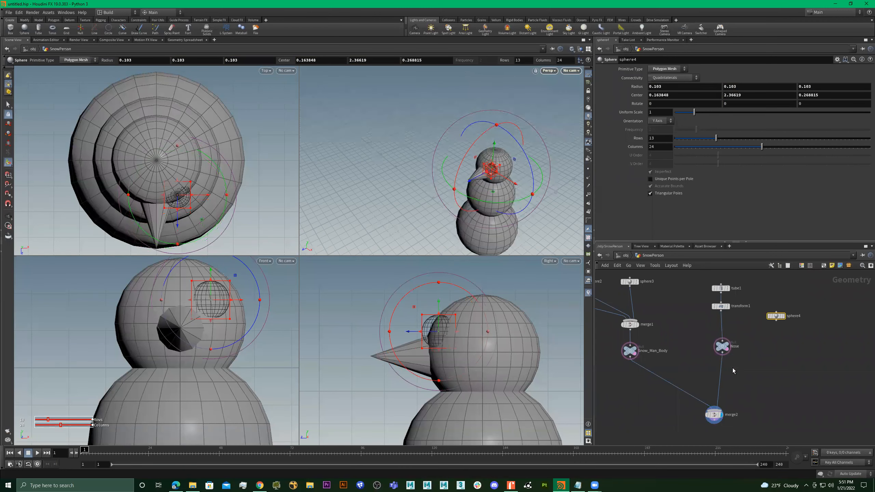
- Maximize the scene view pane and restore it to its original size
{"action": "left_click", "coordinate": [583, 40]}
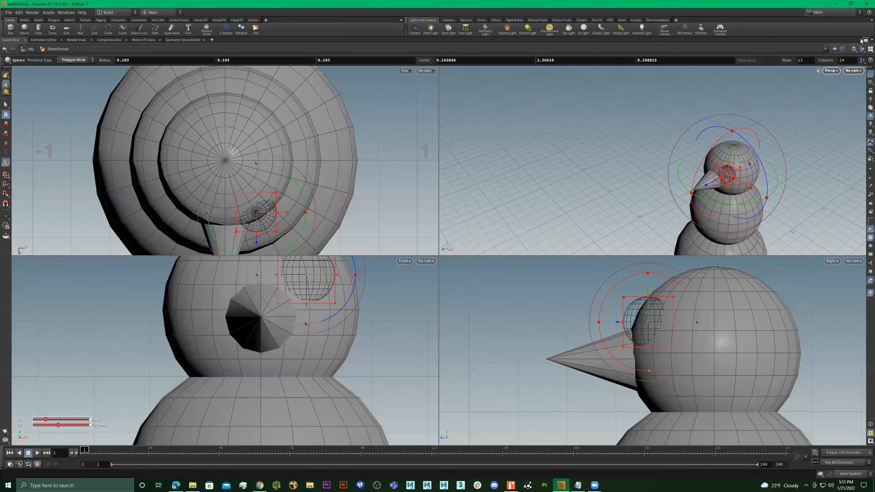
{"action": "left_click", "coordinate": [865, 40]}
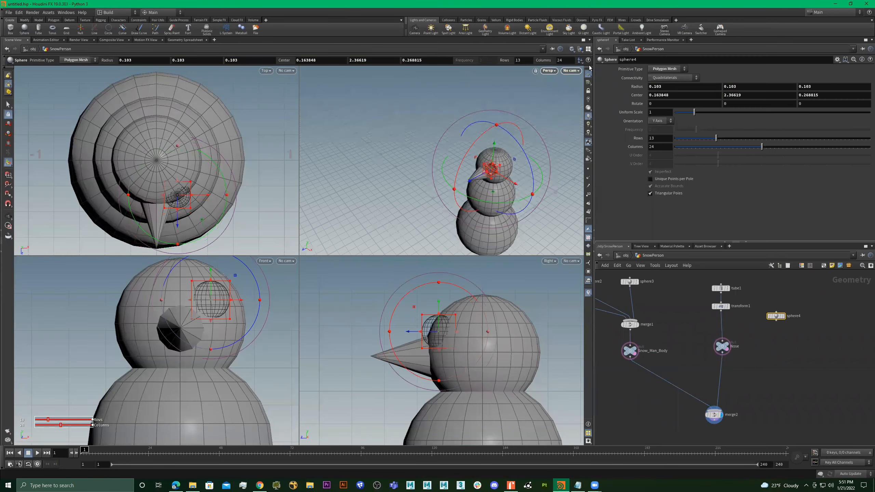
{"action": "left_click", "coordinate": [583, 40]}
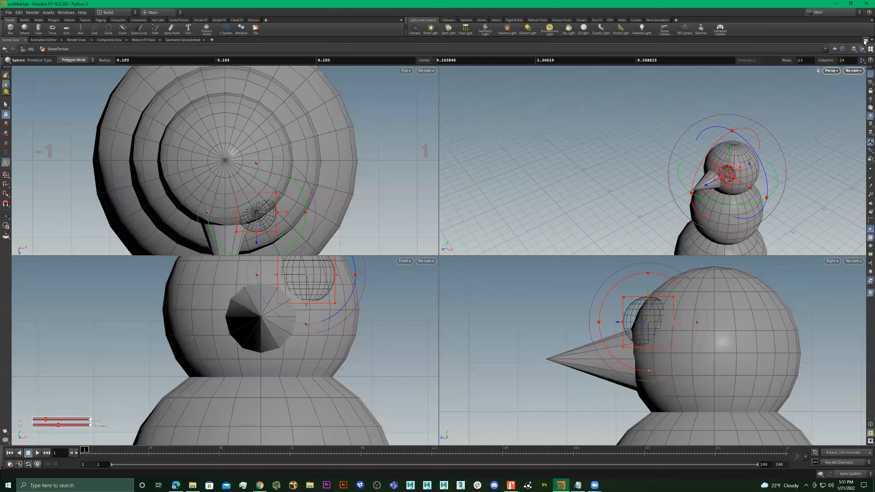
{"action": "left_click", "coordinate": [865, 40]}
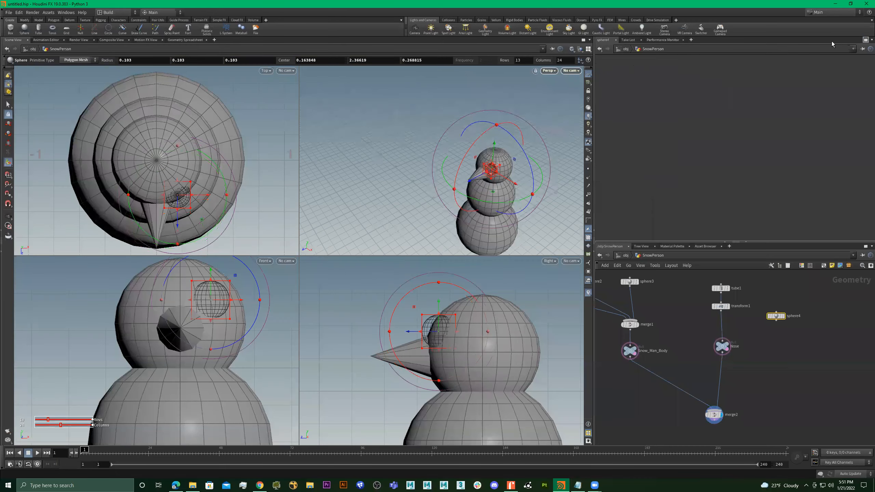
- Return the viewport to the Single View layout and face the front of the snow person
{"action": "left_click", "coordinate": [587, 49]}
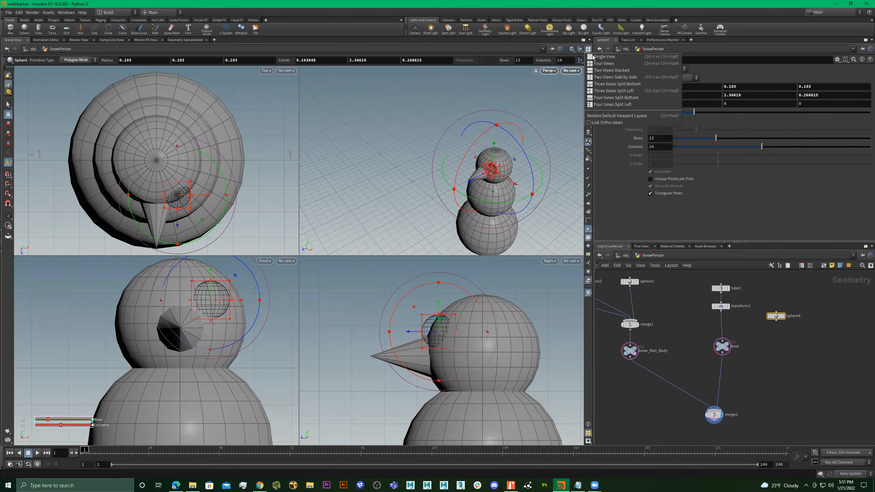
{"action": "left_click", "coordinate": [593, 56]}
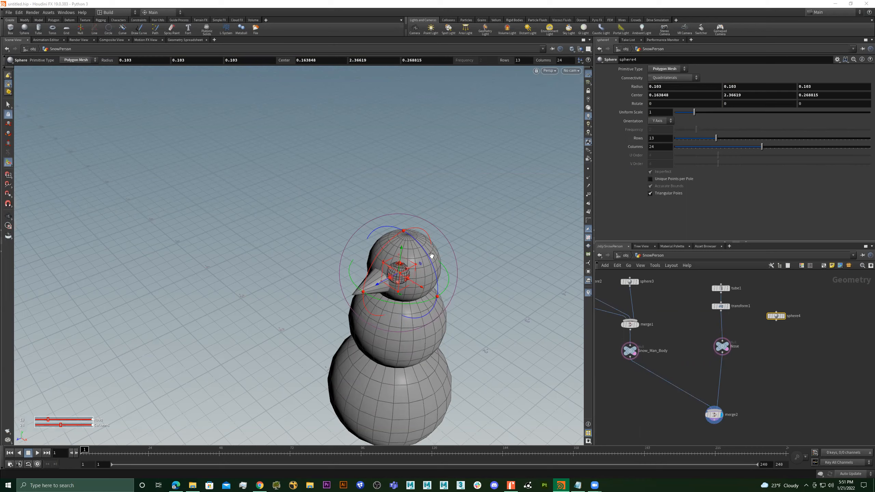
{"action": "left_click_drag", "start_coordinate": [432, 256], "coordinate": [469, 197], "text": "alt"}
{"action": "middle_click_drag", "start_coordinate": [437, 255], "coordinate": [452, 185], "text": "alt"}
{"action": "left_click_drag", "start_coordinate": [483, 197], "coordinate": [499, 200], "text": "alt"}
{"action": "left_click_drag", "start_coordinate": [481, 247], "coordinate": [478, 237], "text": "alt"}
{"action": "scroll", "coordinate": [801, 306], "scroll_direction": "up", "scroll_amount": 1}
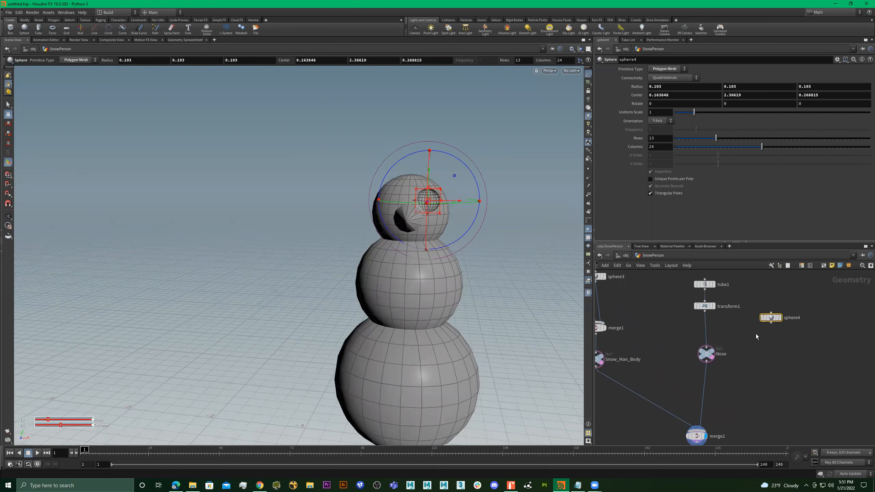
- Duplicate sphere4 and move the copy across the face as the second eye, to a center X of about -0.17
{"action": "left_click_drag", "start_coordinate": [771, 317], "coordinate": [832, 319], "text": "alt"}
{"action": "mouse_move", "coordinate": [450, 212]}
{"action": "left_mouse_down", "text": "alt"}
{"action": "mouse_move", "coordinate": [462, 208]}
{"action": "mouse_move", "coordinate": [437, 208]}
{"action": "left_mouse_up", "text": "alt"}
{"action": "key", "text": "ctrl+z"}
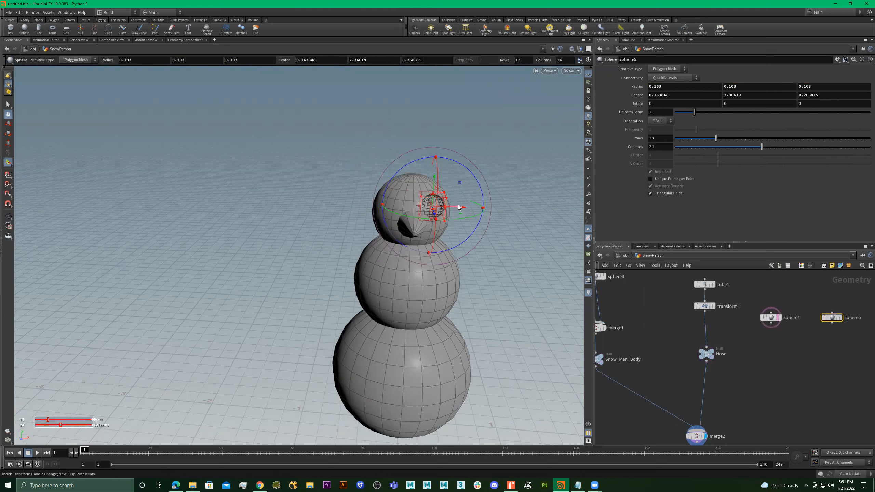
{"action": "left_click_drag", "start_coordinate": [457, 209], "coordinate": [416, 210]}
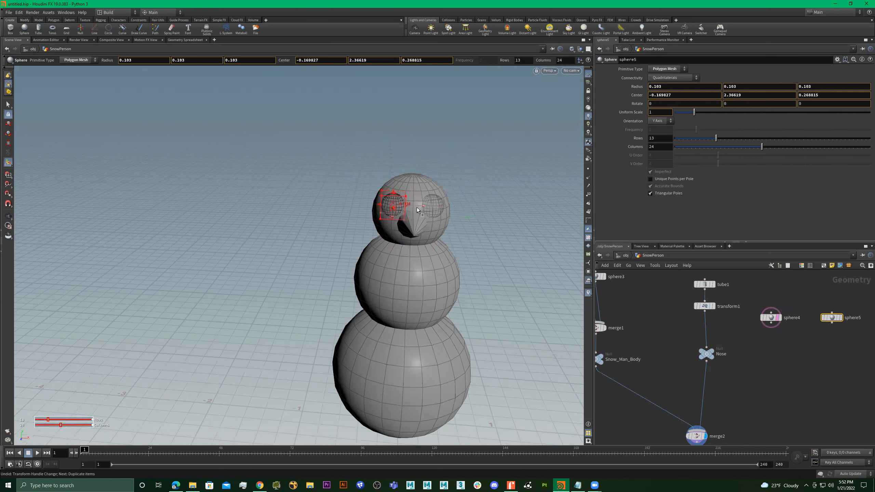
{"action": "left_click_drag", "start_coordinate": [478, 219], "coordinate": [378, 186], "text": "alt"}
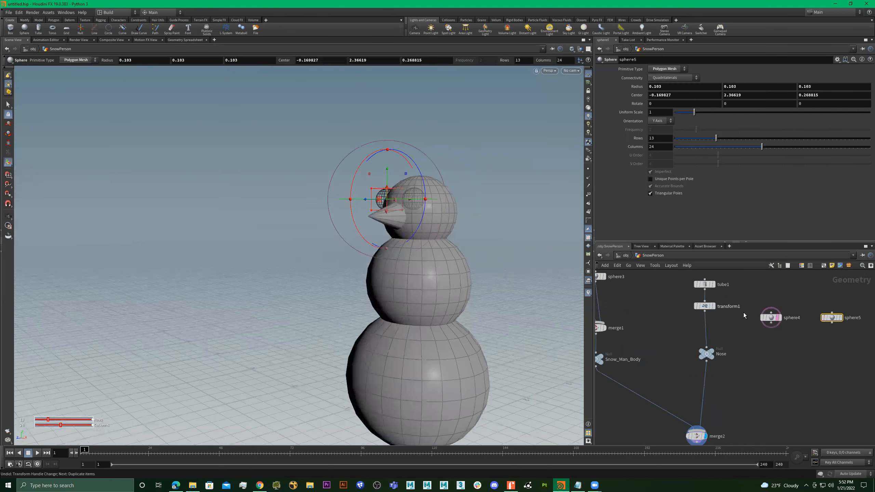
- Add a Merge node below the two eye spheres and connect sphere4 and sphere5 to it
{"action": "key", "text": "Tab"}
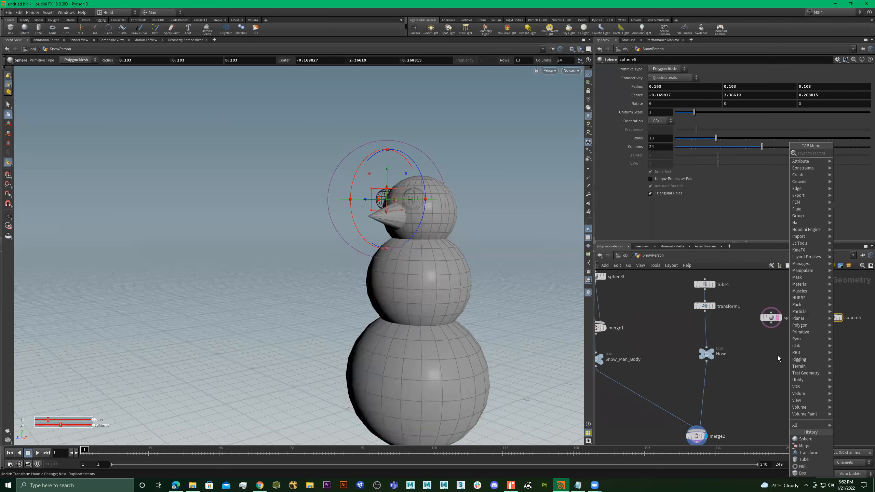
{"action": "type", "text": "merge"}
{"action": "key", "text": "Return"}
{"action": "left_click", "coordinate": [778, 355]}
{"action": "left_click_drag", "start_coordinate": [858, 301], "coordinate": [806, 350]}
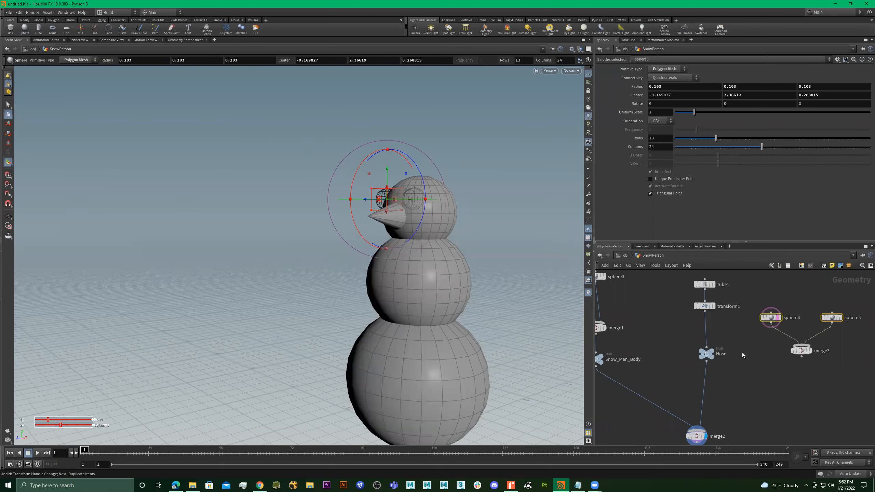
- Duplicate the Nose null below merge3, feed it from merge3 and rename it EYES
{"action": "left_click", "coordinate": [715, 359]}
{"action": "left_click_drag", "start_coordinate": [707, 356], "coordinate": [803, 380], "text": "alt"}
{"action": "scroll", "coordinate": [796, 376], "scroll_direction": "up", "scroll_amount": 3}
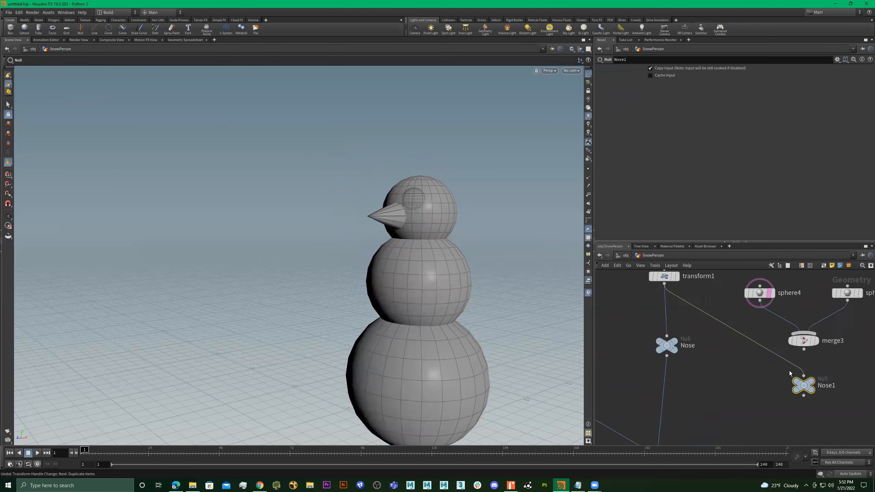
{"action": "left_click_drag", "start_coordinate": [806, 345], "coordinate": [818, 369]}
{"action": "double_click", "coordinate": [831, 389]}
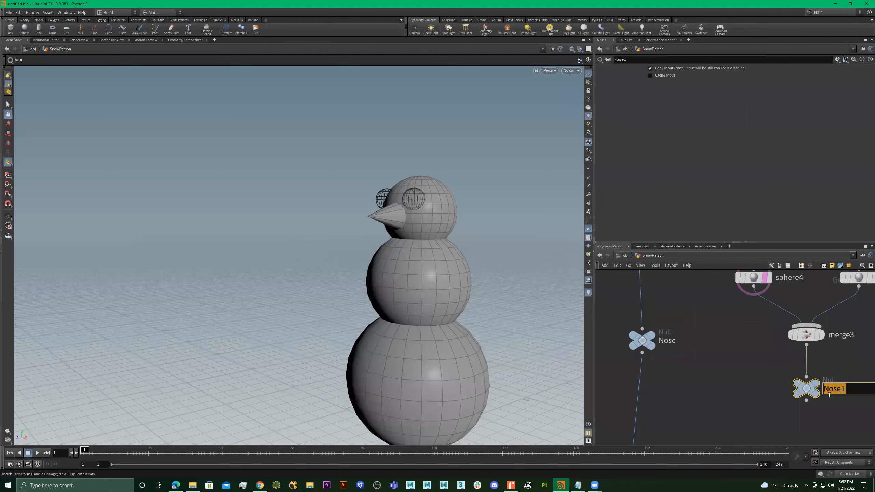
{"action": "type", "text": "EYES"}
{"action": "key", "text": "Return"}
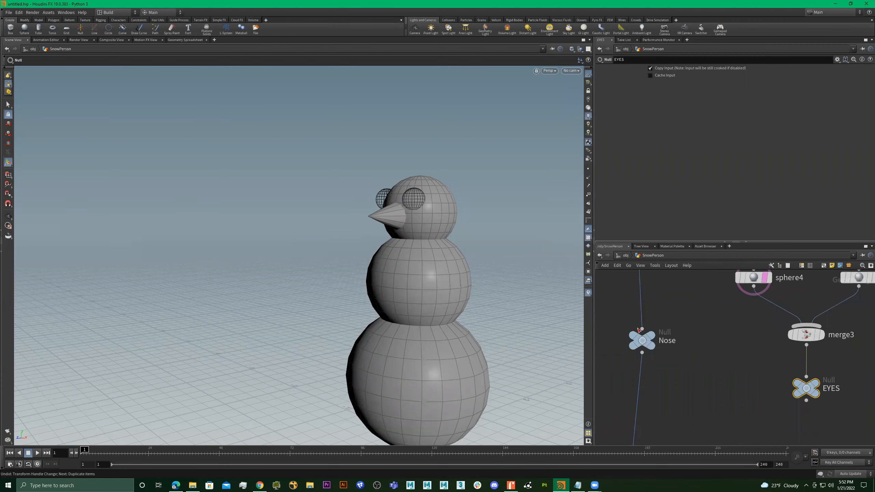
- Connect the EYES null to merge2 and shift the upstream nodes together to tidy the network
{"action": "scroll", "coordinate": [792, 372], "scroll_direction": "down", "scroll_amount": 3}
{"action": "left_click_drag", "start_coordinate": [771, 339], "coordinate": [686, 376]}
{"action": "key", "text": "Escape"}
{"action": "left_click_drag", "start_coordinate": [463, 278], "coordinate": [386, 303]}
{"action": "scroll", "coordinate": [730, 359], "scroll_direction": "down", "scroll_amount": 5}
{"action": "middle_click_drag", "start_coordinate": [804, 356], "coordinate": [860, 370]}
{"action": "left_click_drag", "start_coordinate": [837, 302], "coordinate": [647, 364]}
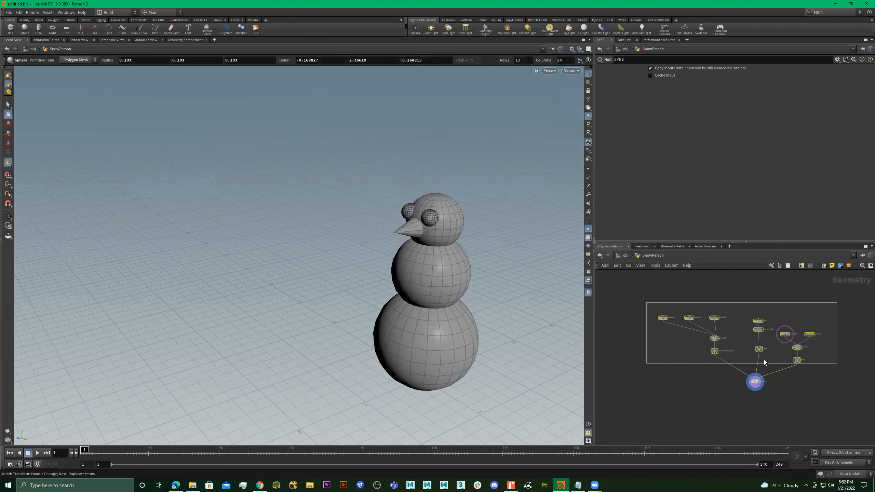
{"action": "left_click_drag", "start_coordinate": [786, 359], "coordinate": [765, 355]}
{"action": "scroll", "coordinate": [789, 355], "scroll_direction": "up", "scroll_amount": 3}
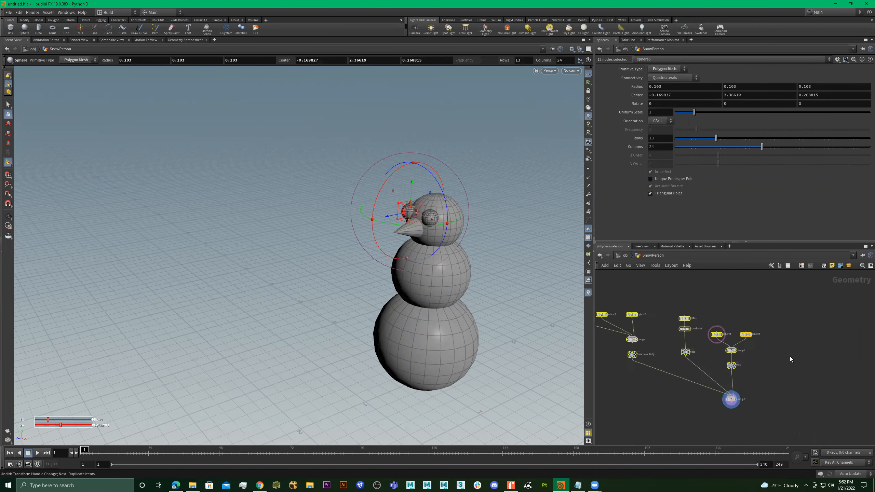
{"action": "left_click", "coordinate": [782, 347]}
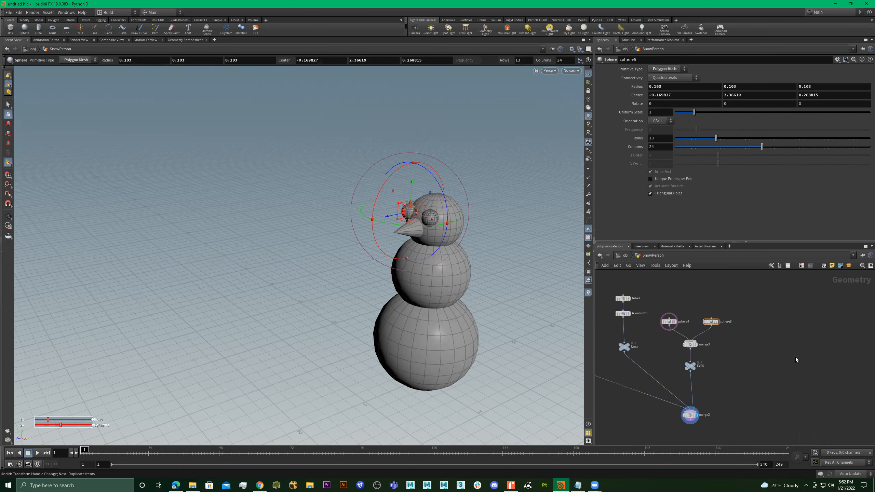
- Add a Box node beside the eye network and stretch the box along Z to a length of about 6.14
{"action": "key", "text": "Tab"}
{"action": "type", "text": "box"}
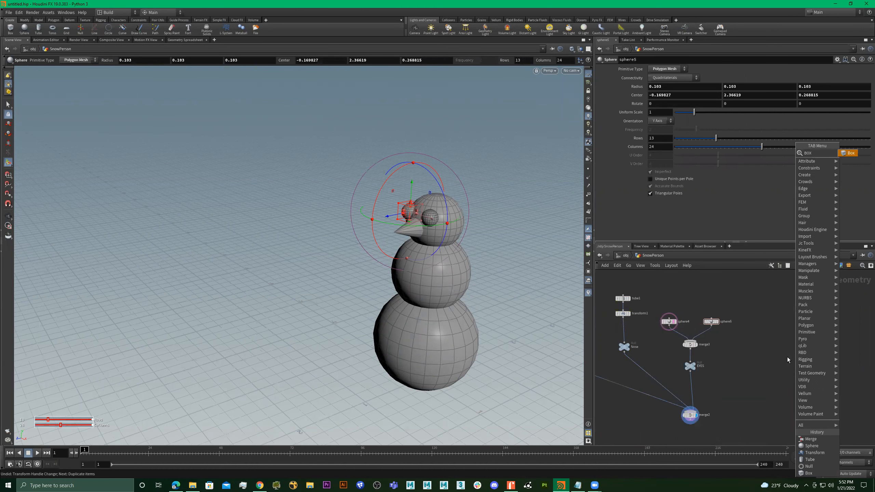
{"action": "key", "text": "Return"}
{"action": "left_click_drag", "start_coordinate": [383, 342], "coordinate": [405, 379], "text": "alt"}
{"action": "left_click_drag", "start_coordinate": [338, 380], "coordinate": [122, 413]}
- Thin the long box to about 0.50 by 0.44 and raise it above the snow person, to a center Y of about 3.88
{"action": "right_click_drag", "start_coordinate": [407, 317], "coordinate": [361, 328], "text": "alt"}
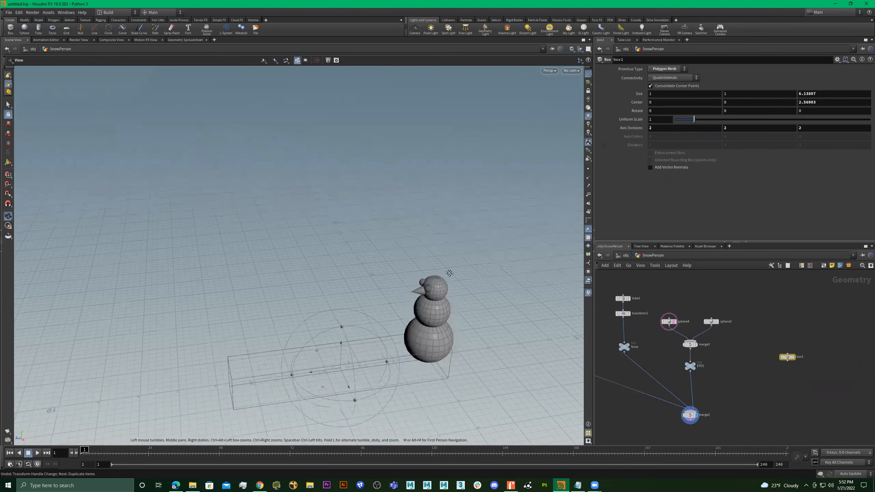
{"action": "middle_click_drag", "start_coordinate": [361, 328], "coordinate": [430, 276], "text": "alt"}
{"action": "left_click_drag", "start_coordinate": [412, 288], "coordinate": [402, 141]}
{"action": "left_click_drag", "start_coordinate": [407, 147], "coordinate": [437, 206], "text": "alt"}
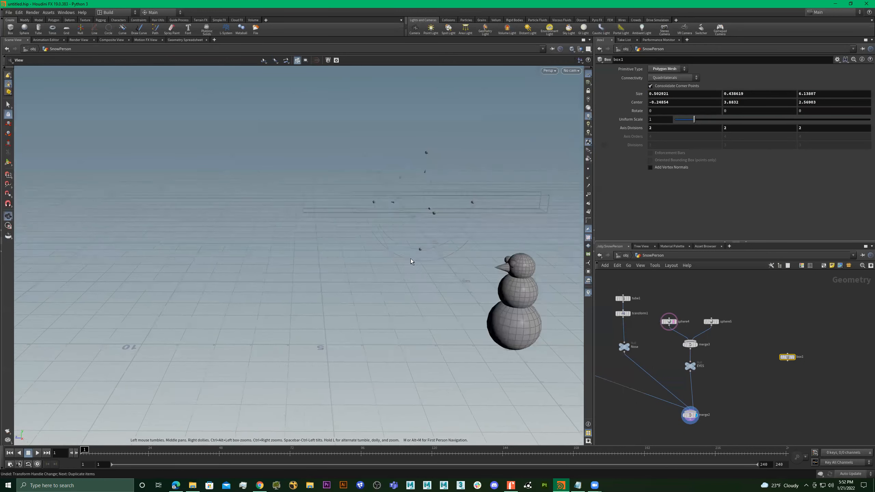
{"action": "key", "text": "Tab"}
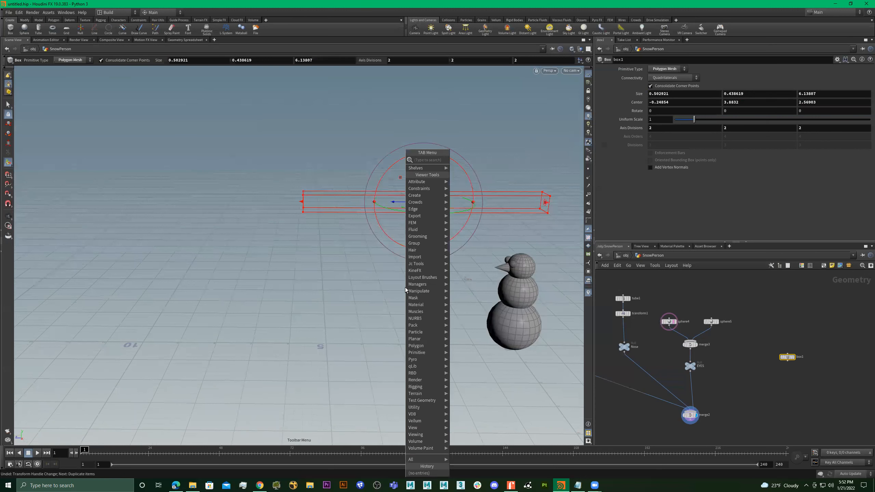
{"action": "type", "text": "sphere"}
{"action": "key", "text": "Return"}
{"action": "key", "text": "Return"}
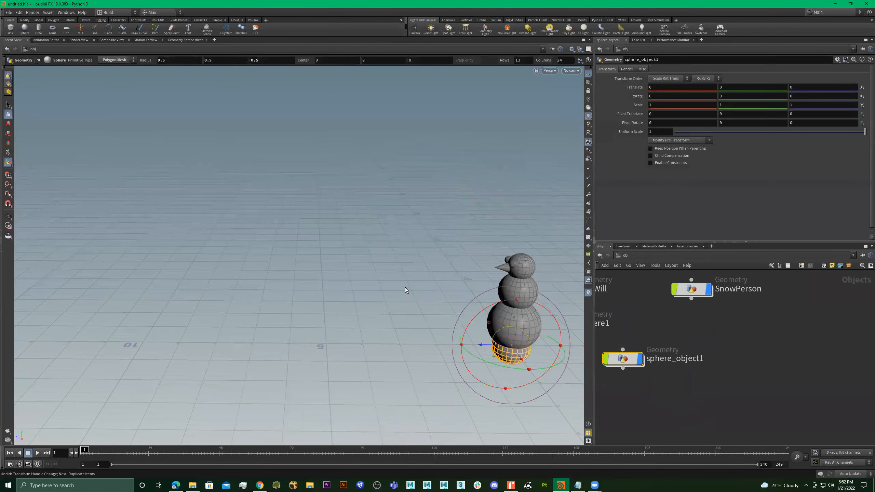
{"action": "key", "text": "ctrl+z"}
{"action": "key", "text": "ctrl+z"}
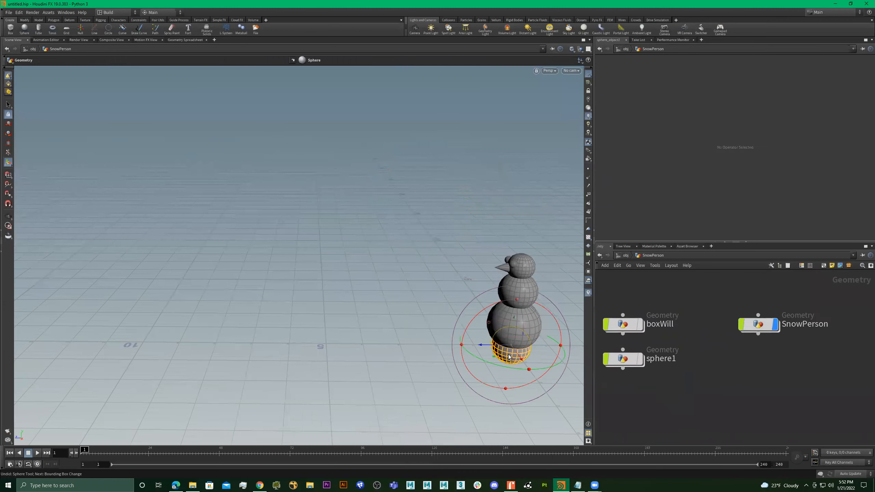
- Add a Sphere node inside the SnowPerson network and place it next to box1
{"action": "key", "text": "Tab"}
{"action": "type", "text": "sph"}
{"action": "key", "text": "Return"}
{"action": "left_click", "coordinate": [758, 381]}
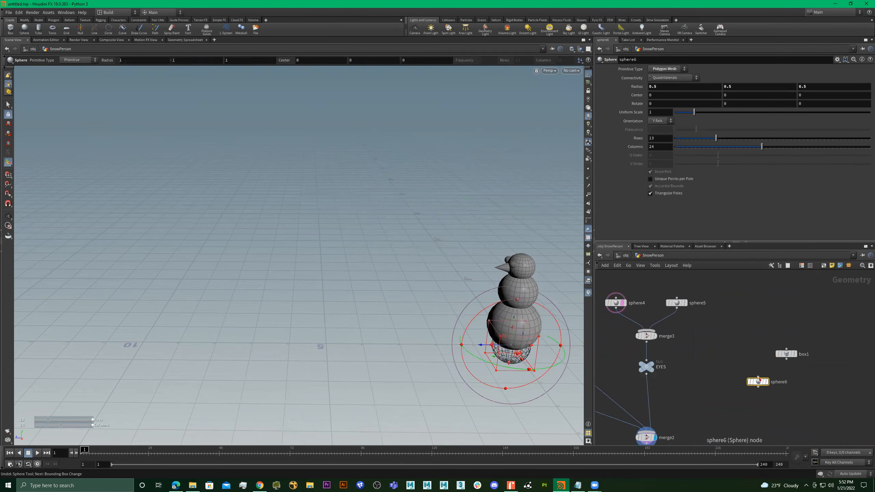
{"action": "left_click_drag", "start_coordinate": [758, 383], "coordinate": [752, 357]}
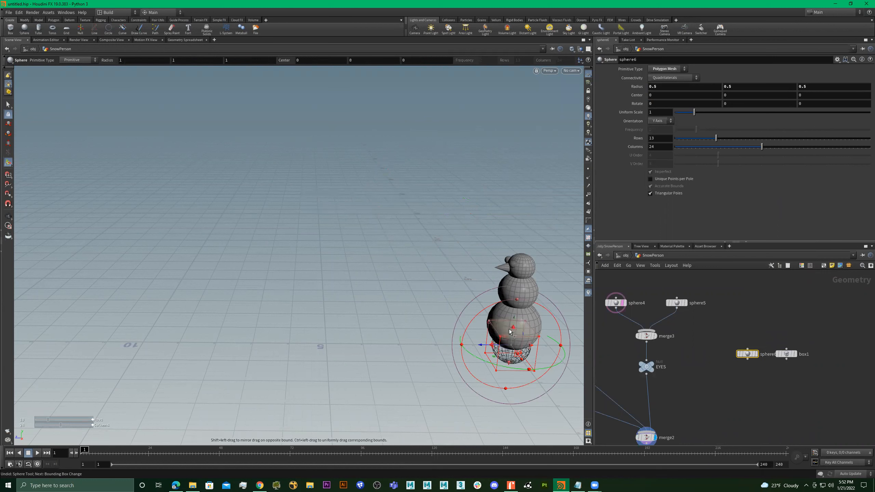
- Move the new sphere away from the snow person to a center Z of about 6.28 and template box1
{"action": "left_click_drag", "start_coordinate": [485, 352], "coordinate": [364, 339]}
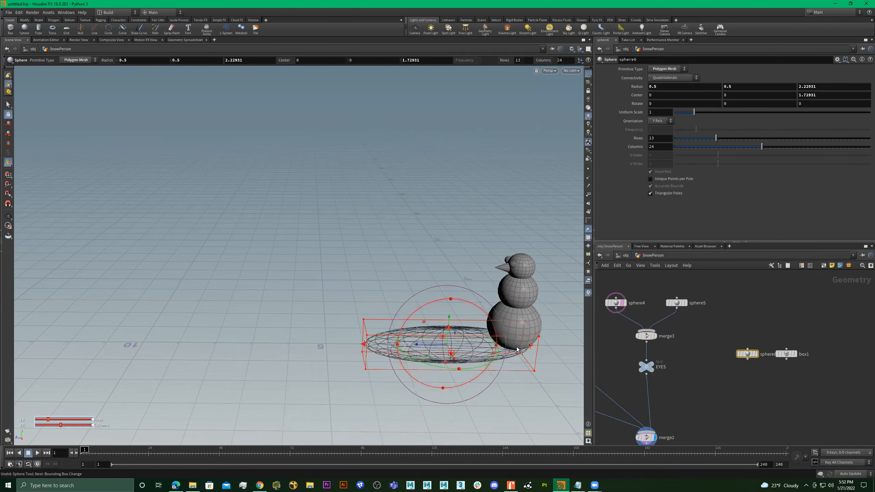
{"action": "key", "text": "ctrl+z"}
{"action": "left_click_drag", "start_coordinate": [483, 347], "coordinate": [250, 345]}
{"action": "scroll", "coordinate": [798, 356], "scroll_direction": "up", "scroll_amount": 3}
{"action": "left_click", "coordinate": [797, 355]}
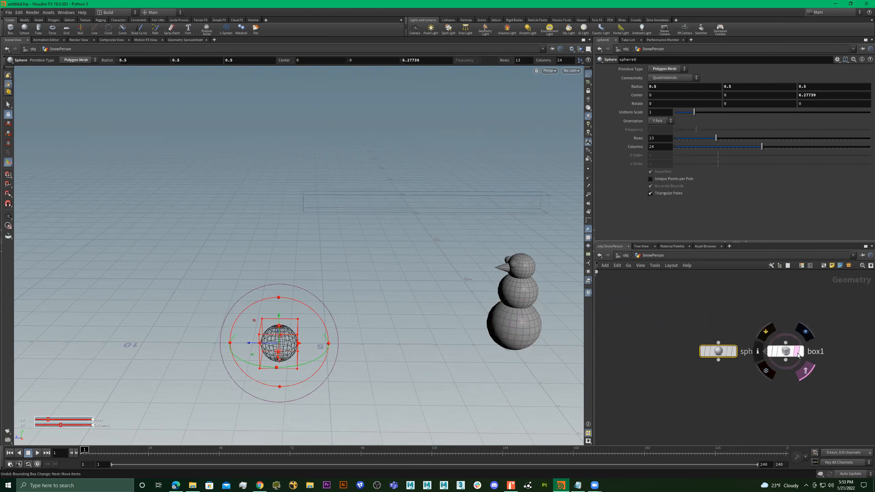
- Raise the sphere to the outer end of the long box, at a center Y of about 4.04 and Z of about 5.74
{"action": "left_click_drag", "start_coordinate": [399, 295], "coordinate": [355, 270], "text": "alt"}
{"action": "left_click_drag", "start_coordinate": [297, 324], "coordinate": [291, 211]}
{"action": "key", "text": "Escape"}
{"action": "left_click_drag", "start_coordinate": [345, 189], "coordinate": [313, 214], "text": "alt"}
{"action": "left_click_drag", "start_coordinate": [390, 230], "coordinate": [552, 262], "text": "alt"}
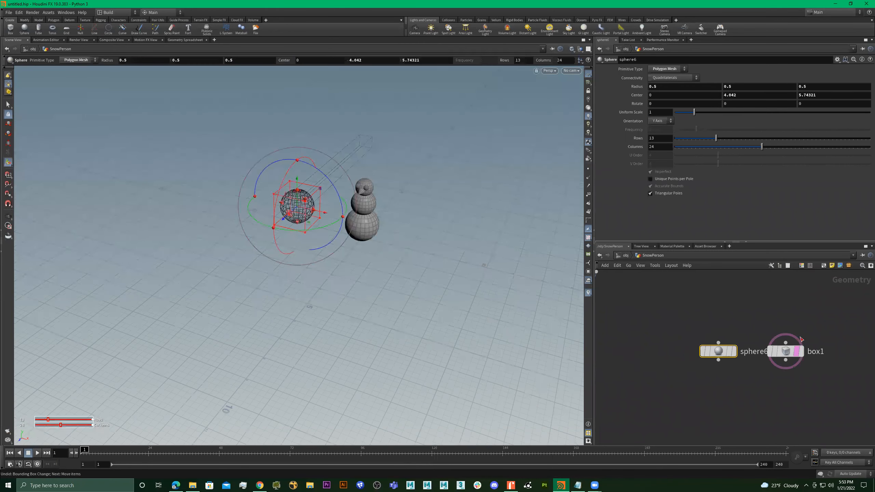
- Template sphere6 so that it shows in the scene together with box1
{"action": "left_click", "coordinate": [785, 390]}
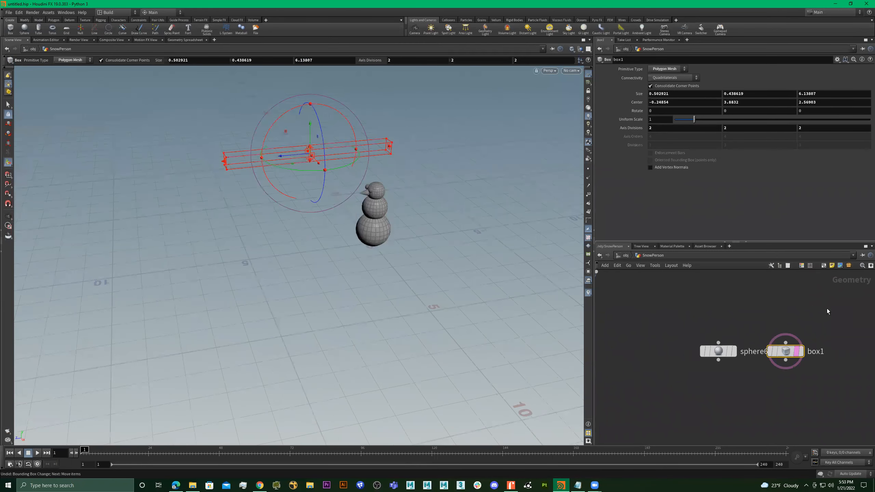
{"action": "left_click", "coordinate": [717, 359], "text": "shift"}
{"action": "left_click", "coordinate": [737, 371]}
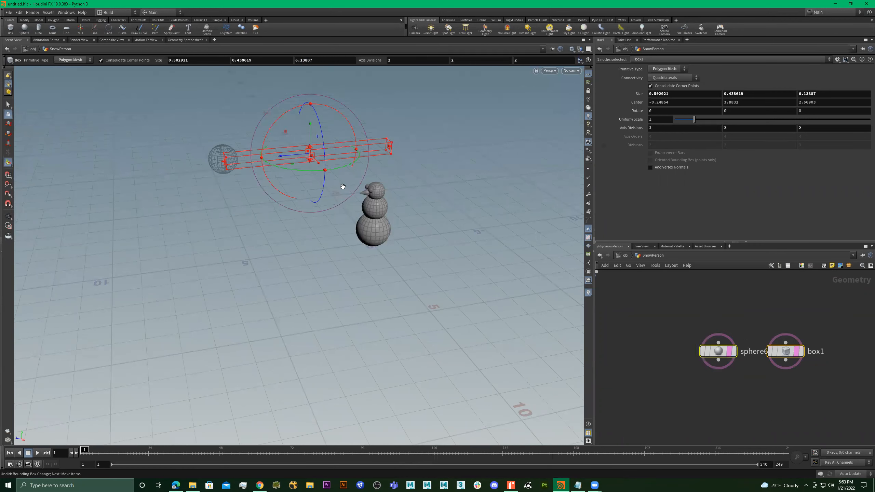
{"action": "left_click_drag", "start_coordinate": [341, 188], "coordinate": [329, 172], "text": "alt"}
{"action": "middle_click_drag", "start_coordinate": [329, 172], "coordinate": [381, 174], "text": "alt"}
- Duplicate box1 and slide the copy outward along Z, past the sphere
{"action": "left_click", "coordinate": [787, 351]}
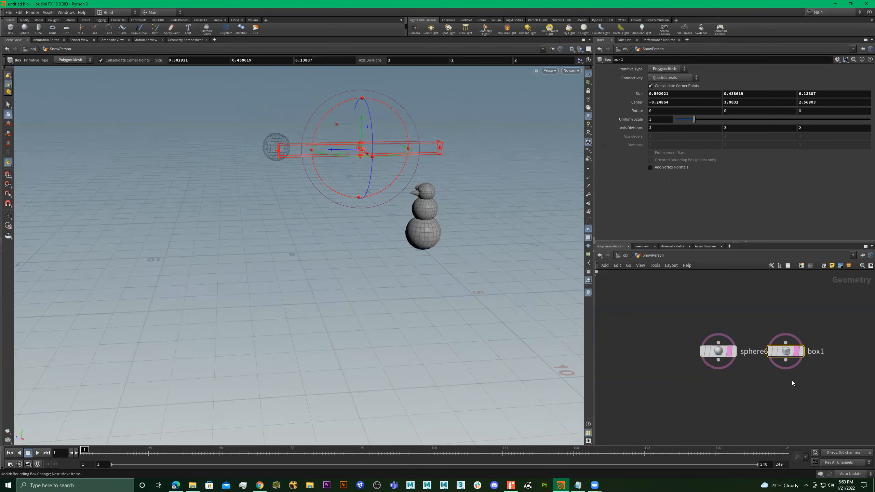
{"action": "left_click", "coordinate": [849, 377]}
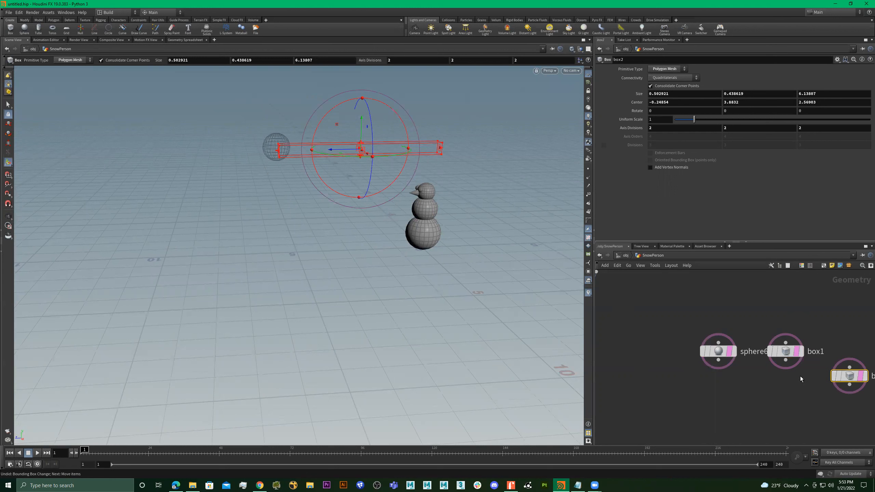
{"action": "left_click_drag", "start_coordinate": [353, 220], "coordinate": [371, 243], "text": "alt"}
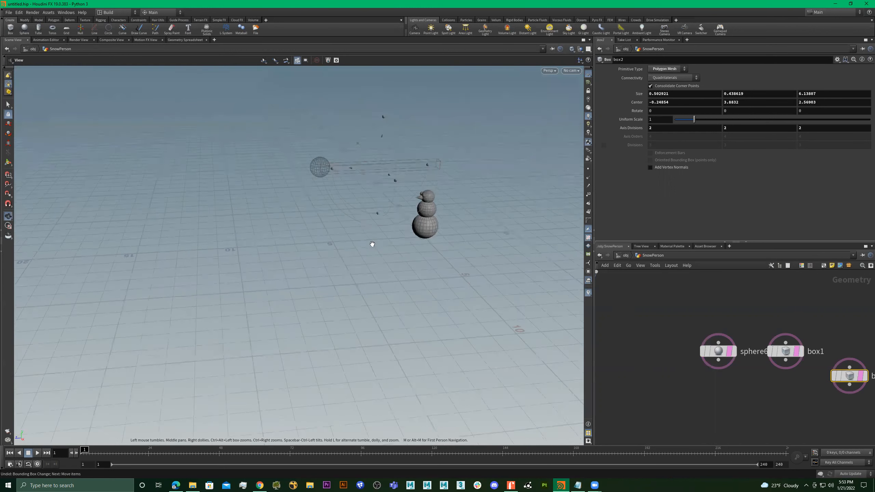
{"action": "left_click_drag", "start_coordinate": [355, 170], "coordinate": [227, 178]}
- Rotate box2 about X to about -38.6 degrees and fit its lower end to the sphere, centered at about Y 5.92, Z 8.20
{"action": "left_click_drag", "start_coordinate": [287, 177], "coordinate": [299, 113], "text": "alt"}
{"action": "key", "text": "r"}
{"action": "key", "text": "w"}
{"action": "key", "text": "t"}
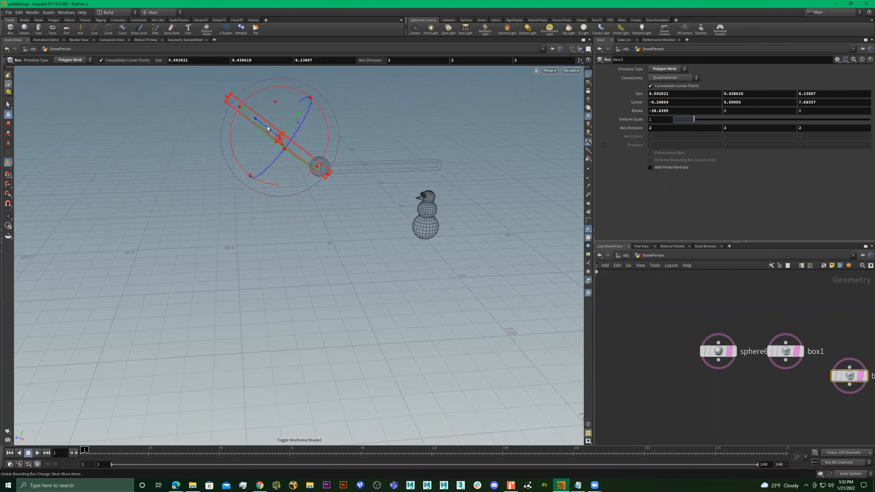
{"action": "left_click_drag", "start_coordinate": [286, 154], "coordinate": [260, 122]}
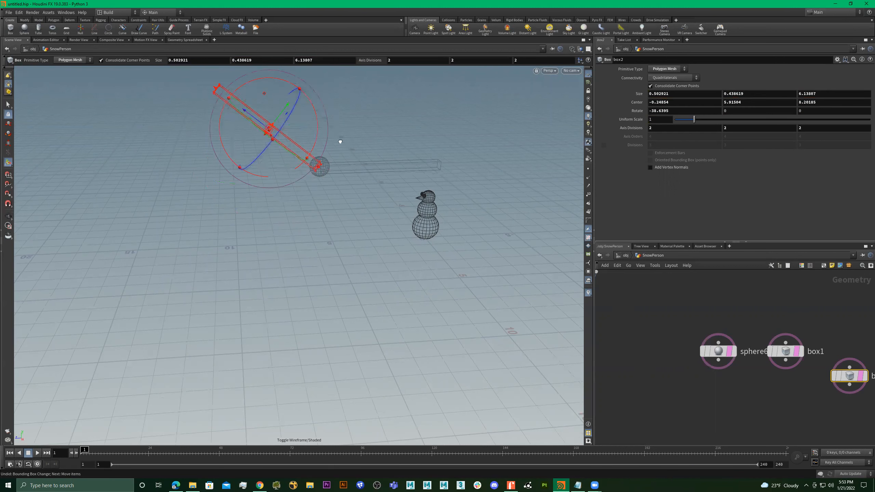
{"action": "key", "text": "Escape"}
{"action": "left_click_drag", "start_coordinate": [277, 154], "coordinate": [213, 211]}
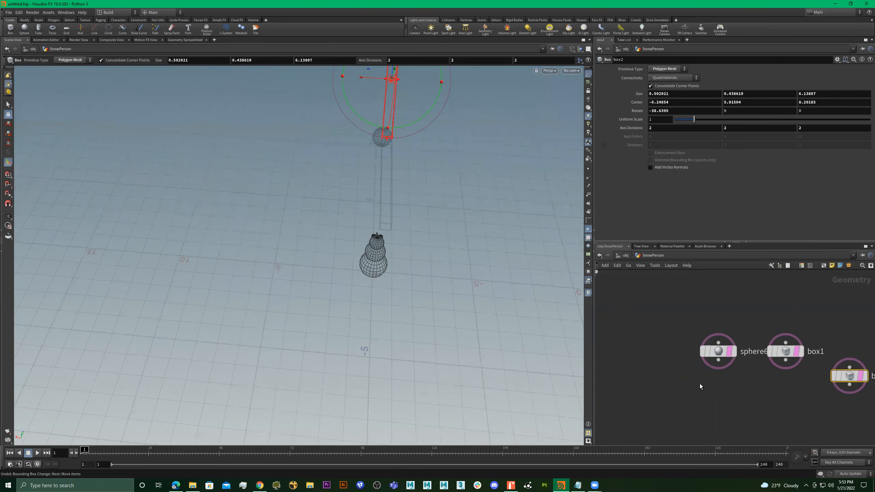
- Enlarge sphere6 around the joint between the two boxes, to radii of about 0.86, 0.58 and 0.69
{"action": "left_click", "coordinate": [718, 352]}
{"action": "left_click_drag", "start_coordinate": [391, 137], "coordinate": [365, 137]}
{"action": "left_click_drag", "start_coordinate": [370, 140], "coordinate": [548, 76], "text": "alt"}
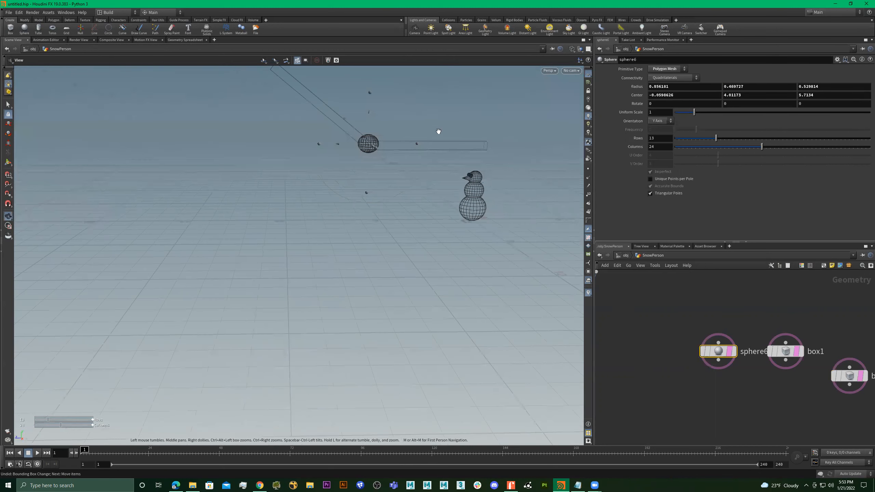
{"action": "left_click_drag", "start_coordinate": [439, 131], "coordinate": [492, 128], "text": "alt"}
{"action": "left_click_drag", "start_coordinate": [355, 146], "coordinate": [362, 186]}
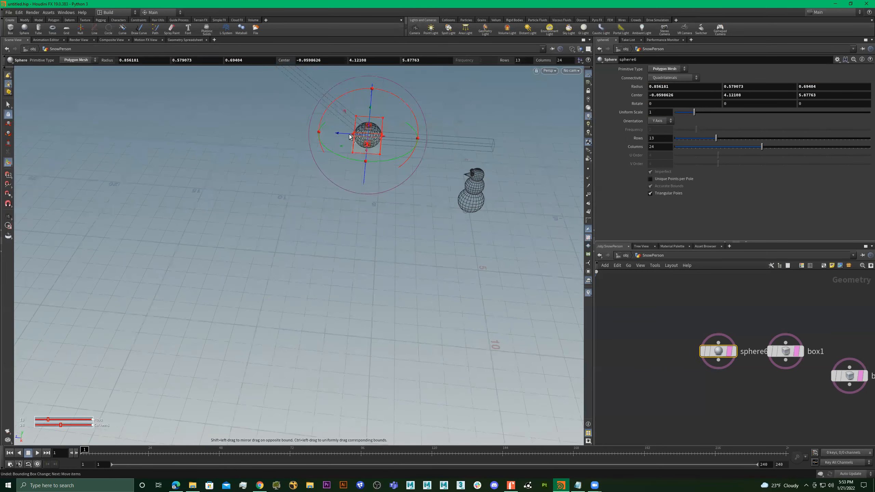
- Set sphere6's uniform scale to 1.35 and shift it along the boxes to a center Z of about 5.71
{"action": "left_click_drag", "start_coordinate": [349, 138], "coordinate": [375, 111]}
{"action": "middle_click_drag", "start_coordinate": [375, 111], "coordinate": [381, 176], "text": "alt"}
{"action": "scroll", "coordinate": [363, 196], "scroll_direction": "up", "scroll_amount": 5}
{"action": "key", "text": "Return"}
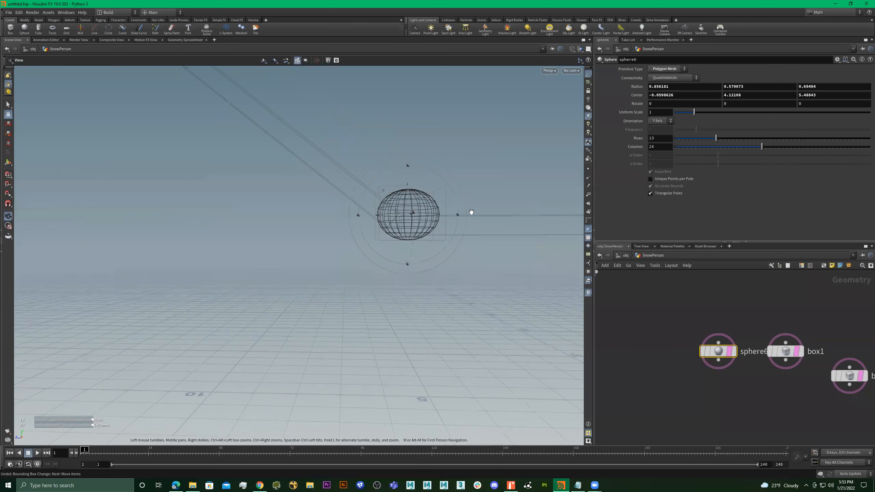
{"action": "left_click_drag", "start_coordinate": [688, 114], "coordinate": [701, 113]}
{"action": "left_click_drag", "start_coordinate": [454, 246], "coordinate": [364, 199], "text": "alt"}
{"action": "right_click_drag", "start_coordinate": [364, 200], "coordinate": [392, 197], "text": "alt"}
{"action": "left_click_drag", "start_coordinate": [393, 197], "coordinate": [375, 184], "text": "alt"}
{"action": "scroll", "coordinate": [749, 356], "scroll_direction": "down", "scroll_amount": 3}
- Add a Merge node and connect sphere6, box1 and box2 to it
{"action": "middle_click_drag", "start_coordinate": [762, 391], "coordinate": [749, 359]}
{"action": "key", "text": "Tab"}
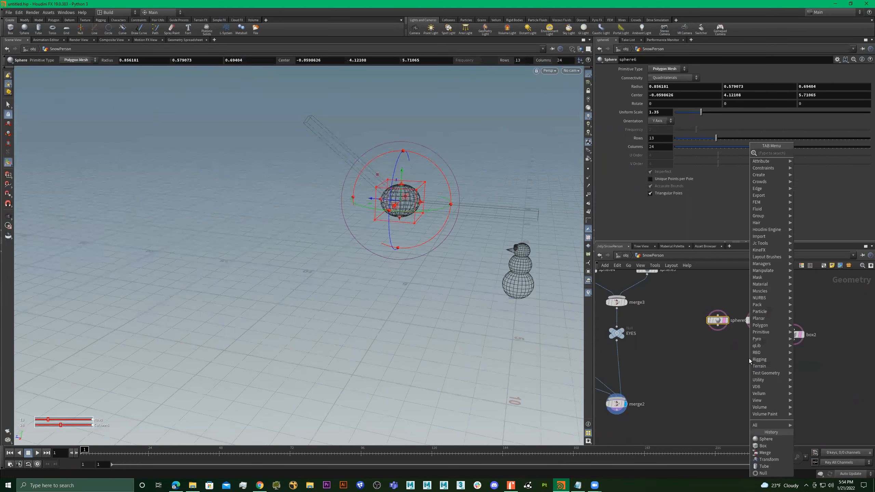
{"action": "type", "text": "merge"}
{"action": "key", "text": "Return"}
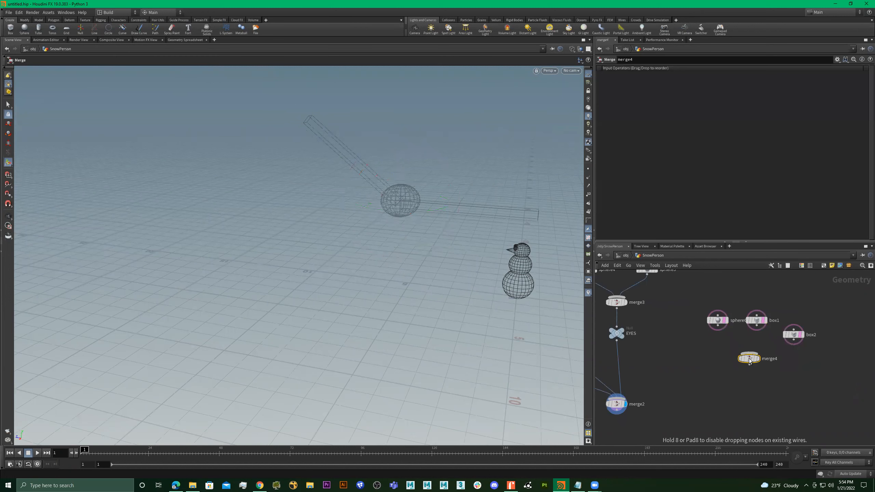
{"action": "left_click_drag", "start_coordinate": [690, 347], "coordinate": [765, 413]}
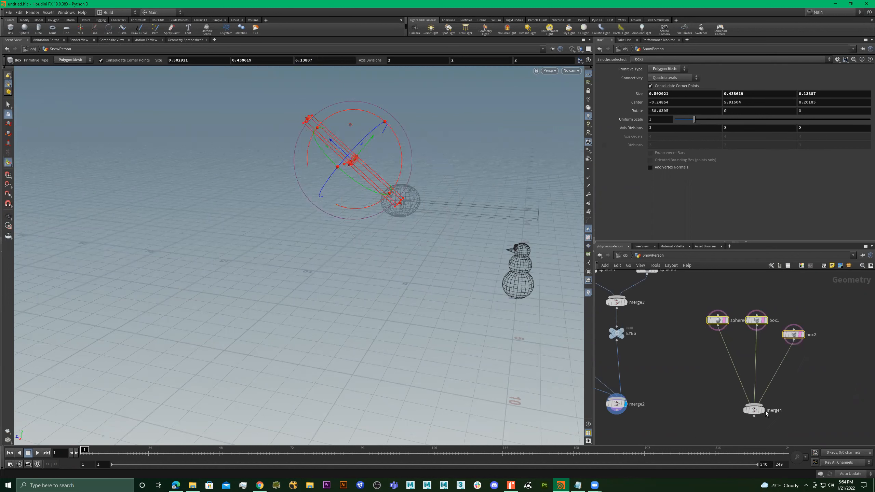
- Display merge4 in the scene with shaded geometry and select the sphere6 node
{"action": "left_click", "coordinate": [764, 411]}
{"action": "left_click", "coordinate": [752, 410]}
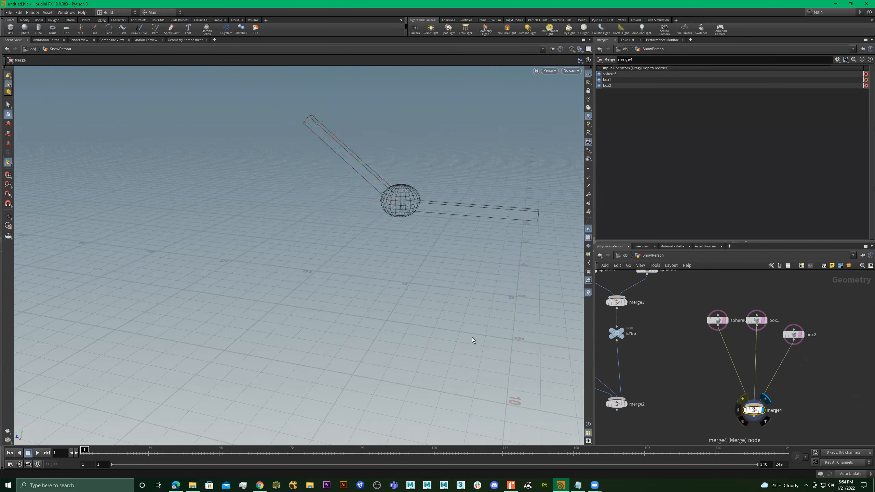
{"action": "key", "text": "Escape"}
{"action": "mouse_move", "coordinate": [376, 290]}
{"action": "left_mouse_down"}
{"action": "mouse_move", "coordinate": [408, 330]}
{"action": "mouse_move", "coordinate": [400, 292]}
{"action": "left_mouse_up"}
{"action": "middle_click_drag", "start_coordinate": [324, 277], "coordinate": [260, 276]}
{"action": "right_click_drag", "start_coordinate": [259, 276], "coordinate": [331, 276]}
{"action": "left_click", "coordinate": [727, 320]}
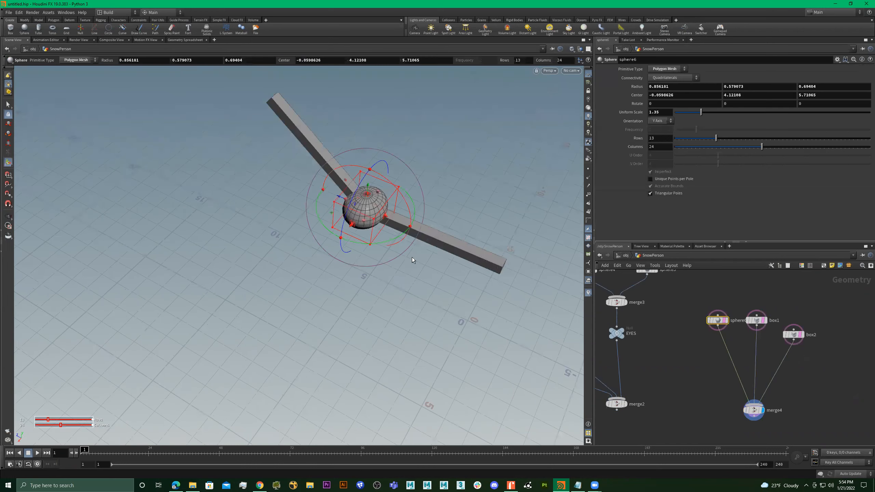
- Shrink sphere6 to radii of about 0.58, 0.58 and 0.65, keeping it around the joint between the boxes
{"action": "left_click_drag", "start_coordinate": [385, 204], "coordinate": [369, 170], "text": "alt"}
{"action": "right_click_drag", "start_coordinate": [370, 170], "coordinate": [447, 209], "text": "alt"}
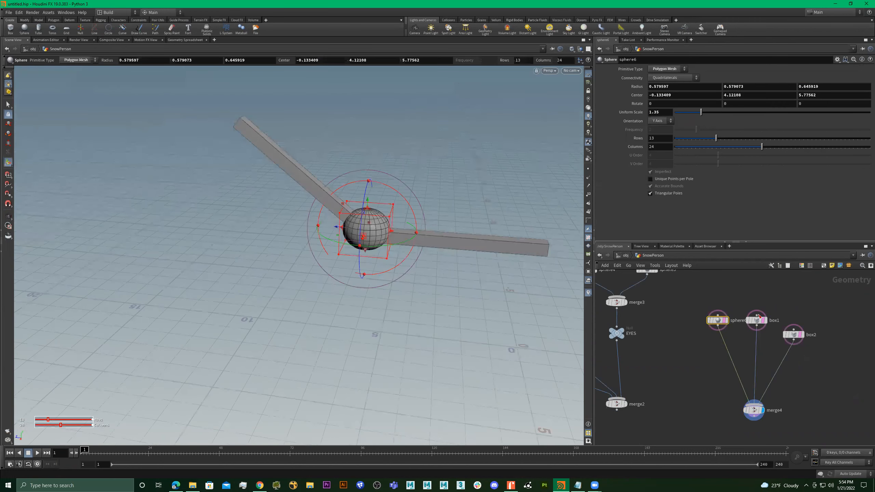
{"action": "scroll", "coordinate": [753, 322], "scroll_direction": "down", "scroll_amount": 5}
{"action": "left_click_drag", "start_coordinate": [479, 268], "coordinate": [475, 262], "text": "alt"}
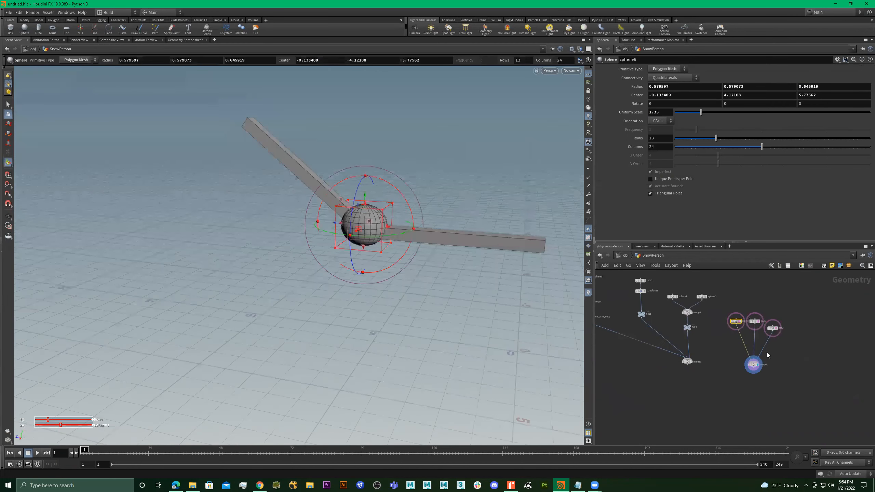
- Duplicate the sphere6 node as sphere7 and connect the copy to merge4
{"action": "scroll", "coordinate": [775, 337], "scroll_direction": "up", "scroll_amount": 3}
{"action": "middle_click_drag", "start_coordinate": [773, 344], "coordinate": [755, 345]}
{"action": "scroll", "coordinate": [710, 318], "scroll_direction": "up", "scroll_amount": 2}
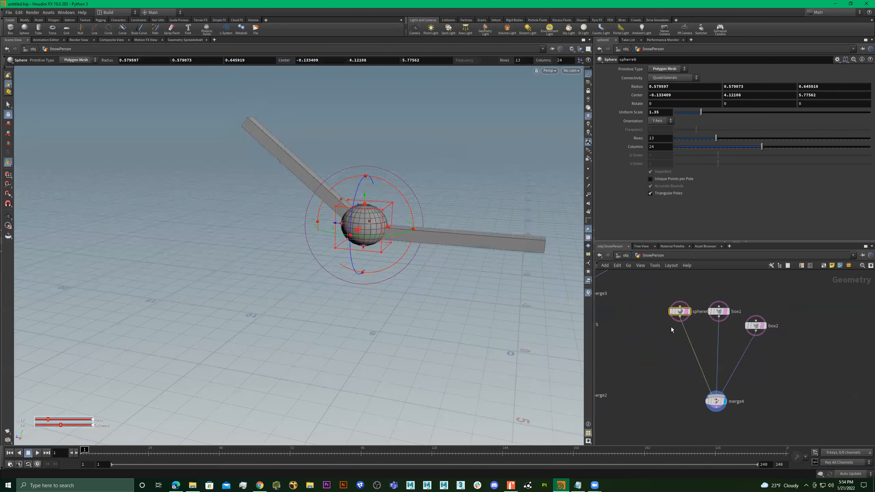
{"action": "left_click_drag", "start_coordinate": [677, 311], "coordinate": [822, 334], "text": "alt"}
{"action": "left_click", "coordinate": [825, 339]}
{"action": "left_click", "coordinate": [720, 396]}
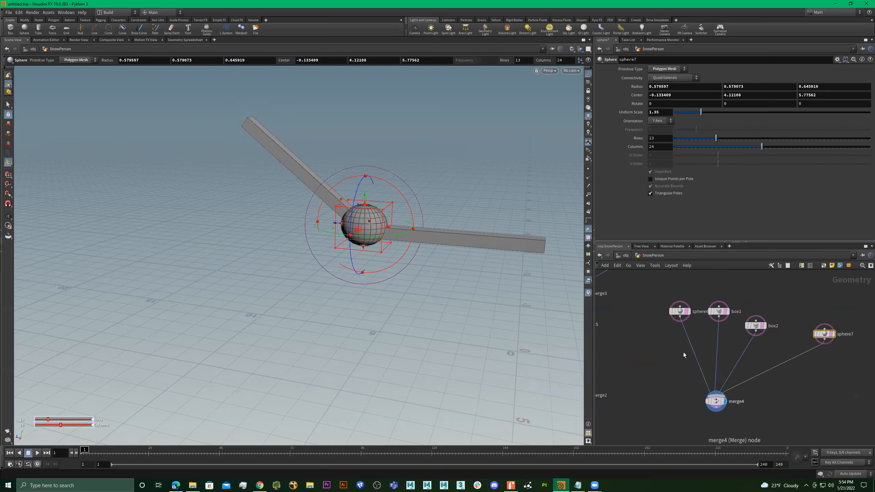
- Move sphere7 to the arm's upper end as a hand, tilt it about -45 degrees in X and flatten its Y radius to about 0.35
{"action": "scroll", "coordinate": [412, 235], "scroll_direction": "down", "scroll_amount": 2}
{"action": "left_click_drag", "start_coordinate": [410, 232], "coordinate": [418, 238], "text": "alt"}
{"action": "left_click_drag", "start_coordinate": [350, 232], "coordinate": [305, 131]}
{"action": "right_click_drag", "start_coordinate": [305, 131], "coordinate": [434, 199], "text": "alt"}
{"action": "left_click_drag", "start_coordinate": [398, 150], "coordinate": [384, 162]}
{"action": "mouse_move", "coordinate": [389, 196]}
{"action": "left_mouse_down", "text": "alt"}
{"action": "mouse_move", "coordinate": [422, 176]}
{"action": "mouse_move", "coordinate": [405, 191]}
{"action": "left_mouse_up", "text": "alt"}
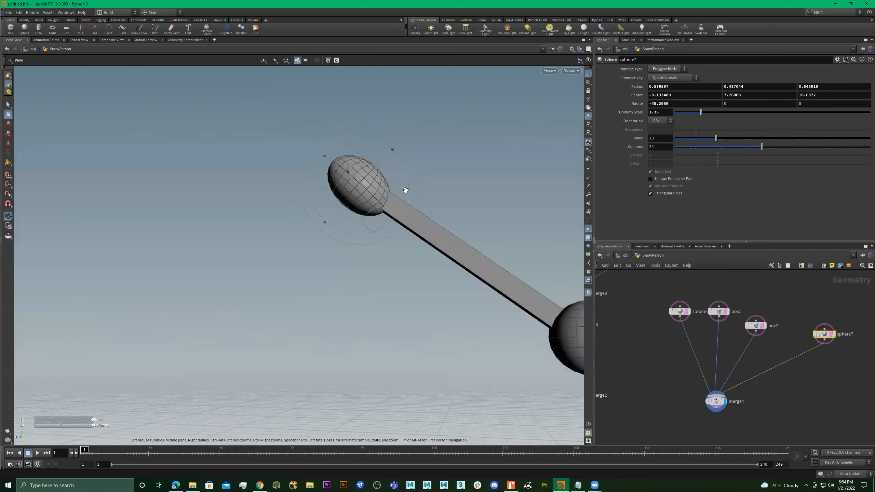
{"action": "left_click_drag", "start_coordinate": [340, 207], "coordinate": [368, 177]}
{"action": "left_click_drag", "start_coordinate": [424, 196], "coordinate": [346, 227], "text": "alt"}
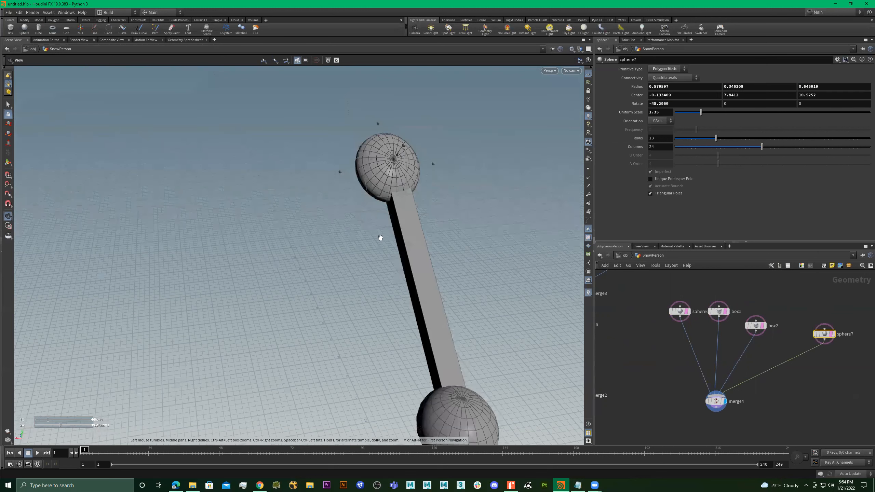
{"action": "right_click_drag", "start_coordinate": [396, 231], "coordinate": [654, 293], "text": "alt"}
{"action": "scroll", "coordinate": [830, 351], "scroll_direction": "up", "scroll_amount": 2}
- Duplicate the upper arm box as box3 and move the copy beyond sphere7, in line with the arm
{"action": "left_click_drag", "start_coordinate": [811, 330], "coordinate": [811, 316]}
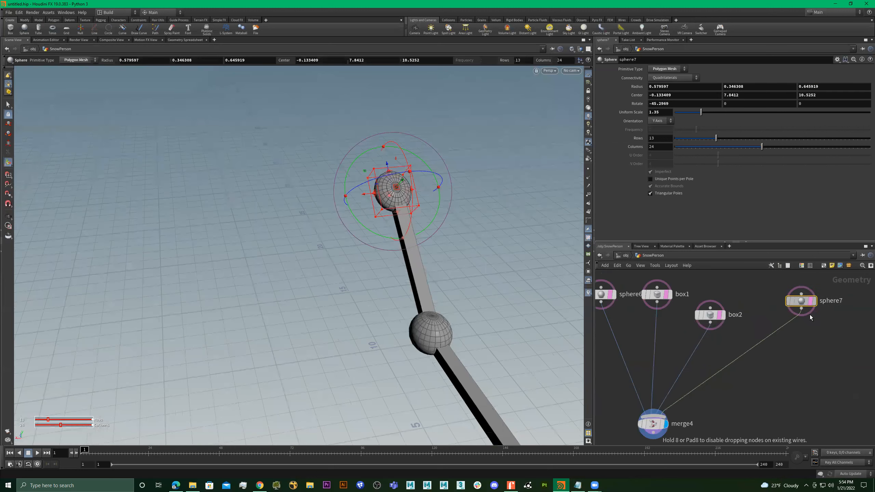
{"action": "right_click", "coordinate": [801, 342]}
{"action": "left_click", "coordinate": [766, 361]}
{"action": "left_click", "coordinate": [831, 351]}
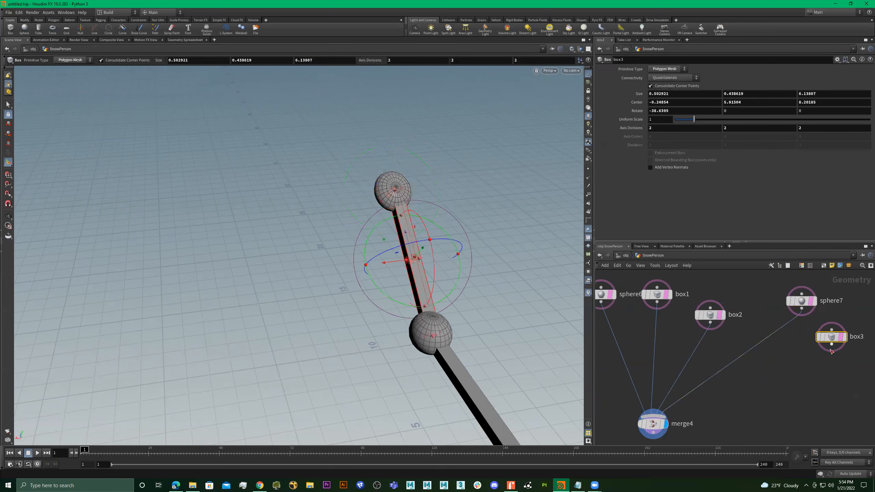
{"action": "left_click_drag", "start_coordinate": [379, 305], "coordinate": [443, 281], "text": "alt"}
{"action": "left_click_drag", "start_coordinate": [387, 244], "coordinate": [306, 149]}
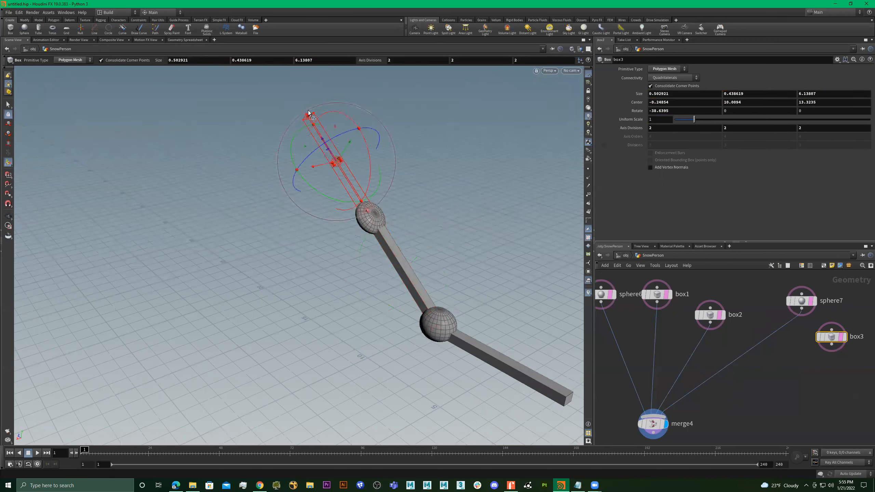
- Resize box3 into a finger of about 0.33 by 0.44 by 1.05 and seat it at the tip of sphere7
{"action": "left_click_drag", "start_coordinate": [308, 116], "coordinate": [334, 152]}
{"action": "key", "text": "ctrl+z"}
{"action": "left_click_drag", "start_coordinate": [380, 204], "coordinate": [365, 180], "text": "alt"}
{"action": "key", "text": "Return"}
{"action": "key", "text": "Escape"}
{"action": "right_click_drag", "start_coordinate": [551, 184], "coordinate": [579, 186], "text": "alt"}
{"action": "left_click_drag", "start_coordinate": [293, 206], "coordinate": [523, 164], "text": "alt"}
{"action": "middle_click_drag", "start_coordinate": [355, 193], "coordinate": [209, 188], "text": "alt"}
{"action": "key", "text": "Return"}
{"action": "left_click_drag", "start_coordinate": [357, 149], "coordinate": [384, 166]}
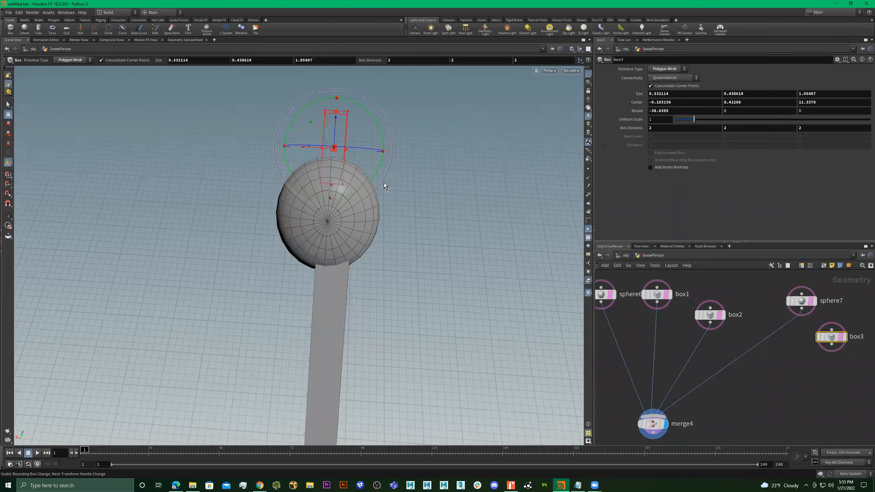
{"action": "left_click_drag", "start_coordinate": [359, 174], "coordinate": [365, 171], "text": "alt"}
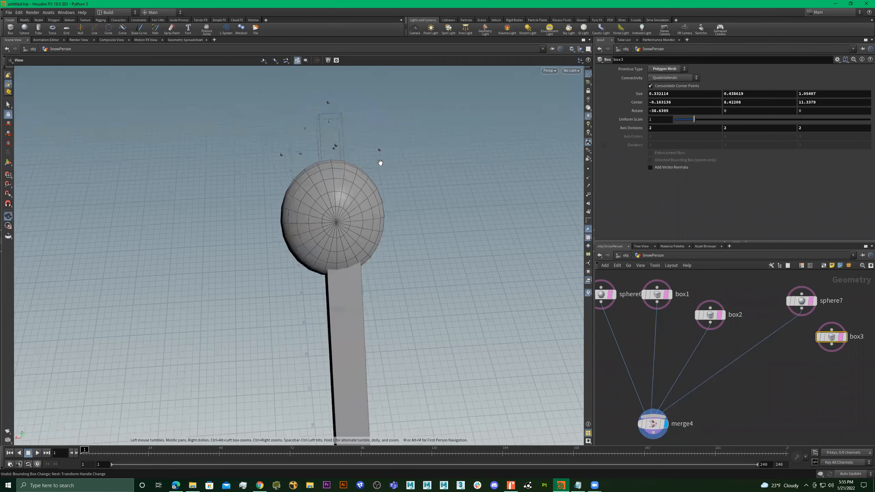
- Copy box3 as box4, rotate it to about -47, 31 and -29 degrees, and set it against one side of sphere7
{"action": "key", "text": "ctrl+c"}
{"action": "key", "text": "ctrl+v"}
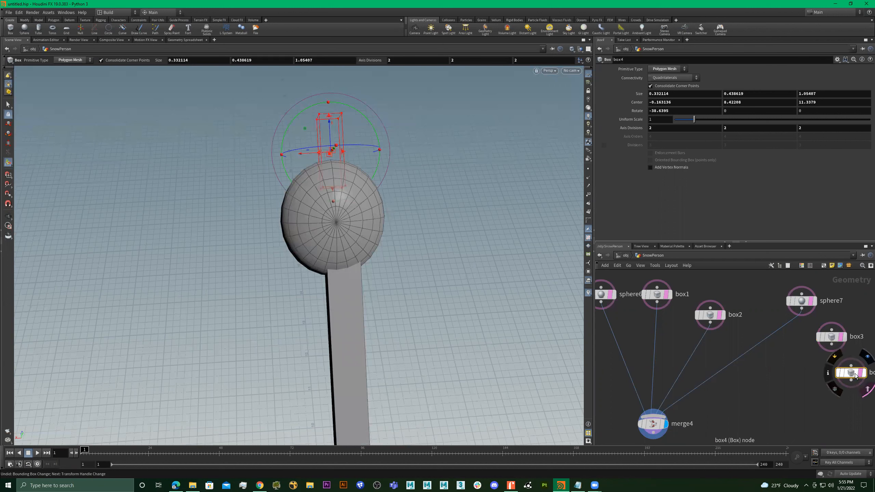
{"action": "left_click_drag", "start_coordinate": [309, 156], "coordinate": [246, 164]}
{"action": "mouse_move", "coordinate": [292, 127]}
{"action": "left_mouse_down"}
{"action": "mouse_move", "coordinate": [270, 121]}
{"action": "mouse_move", "coordinate": [278, 130]}
{"action": "left_mouse_up"}
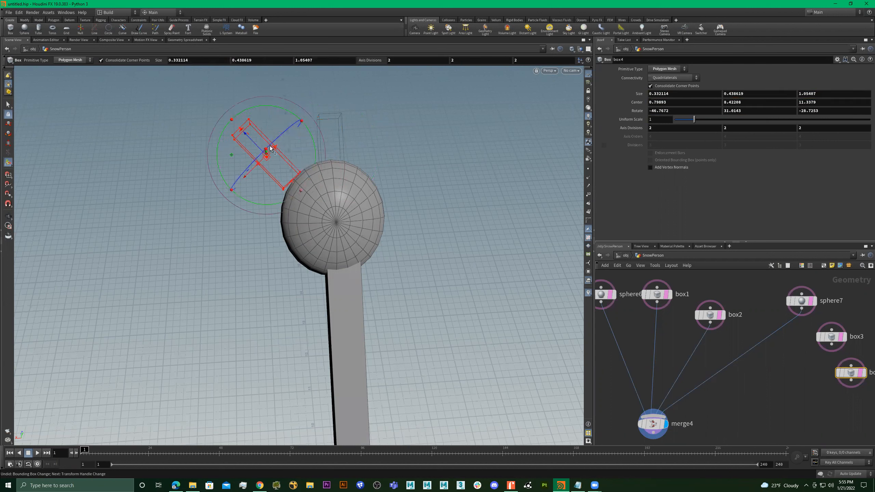
{"action": "mouse_move", "coordinate": [254, 173]}
{"action": "left_mouse_down"}
{"action": "mouse_move", "coordinate": [246, 147]}
{"action": "mouse_move", "coordinate": [240, 162]}
{"action": "mouse_move", "coordinate": [264, 182]}
{"action": "left_mouse_up"}
- Duplicate box4 as box5 and angle it outward on the opposite side of sphere7, centered at about -1.16, 8.15, 11.00
{"action": "middle_click_drag", "start_coordinate": [777, 350], "coordinate": [677, 304]}
{"action": "left_click_drag", "start_coordinate": [765, 358], "coordinate": [811, 355]}
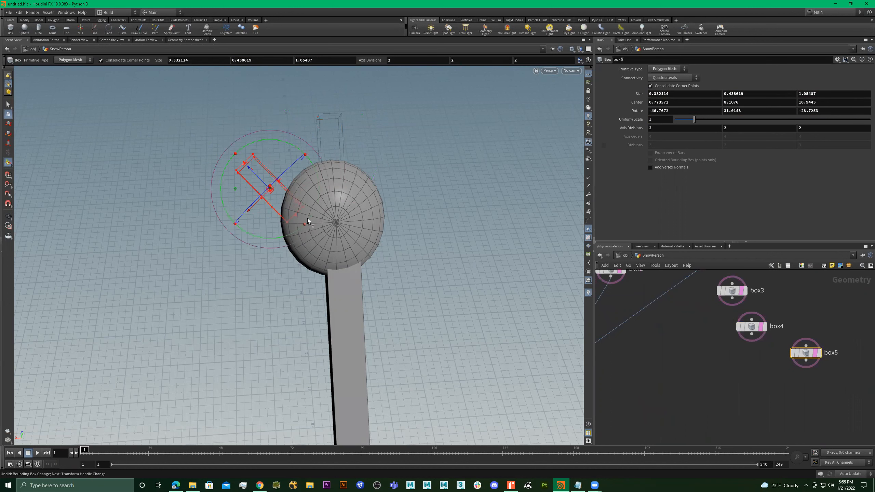
{"action": "left_click_drag", "start_coordinate": [296, 198], "coordinate": [281, 168], "text": "alt"}
{"action": "key", "text": "r"}
{"action": "left_click_drag", "start_coordinate": [318, 116], "coordinate": [381, 171]}
{"action": "key", "text": "r"}
{"action": "left_click_drag", "start_coordinate": [427, 230], "coordinate": [412, 252]}
{"action": "left_click_drag", "start_coordinate": [391, 179], "coordinate": [403, 162], "text": "alt"}
- Connect the three finger nodes box3, box4 and box5 to merge4
{"action": "scroll", "coordinate": [753, 375], "scroll_direction": "down", "scroll_amount": 5}
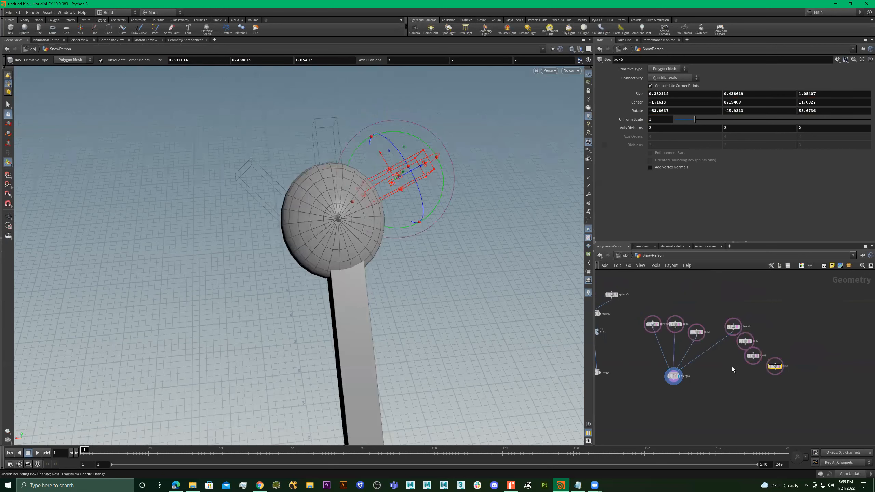
{"action": "left_click_drag", "start_coordinate": [741, 395], "coordinate": [740, 393]}
{"action": "scroll", "coordinate": [733, 374], "scroll_direction": "up", "scroll_amount": 4}
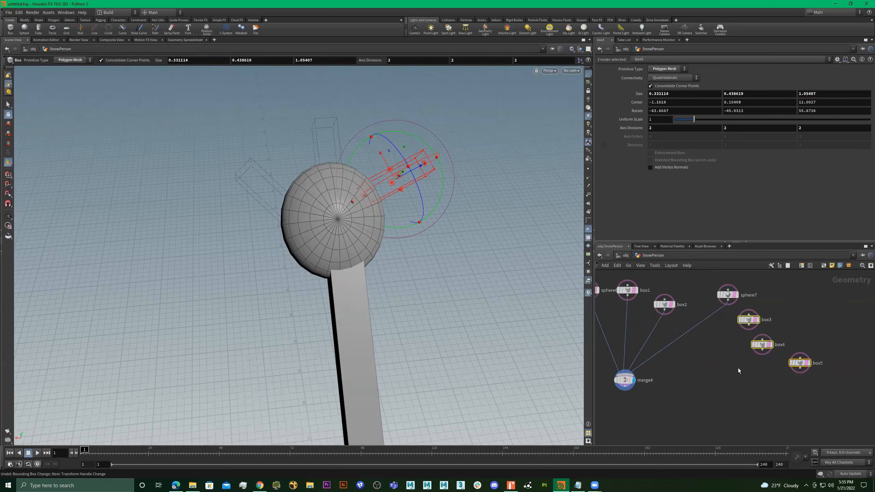
{"action": "left_click", "coordinate": [762, 350]}
{"action": "left_click", "coordinate": [625, 376]}
{"action": "scroll", "coordinate": [653, 382], "scroll_direction": "down", "scroll_amount": 6}
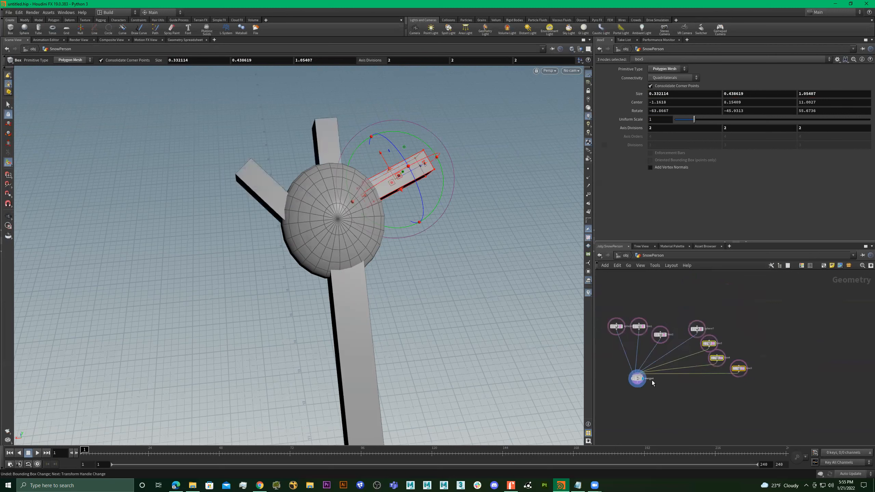
- Move merge2 lower in the network and add a Null node connected beneath merge4
{"action": "middle_click_drag", "start_coordinate": [656, 397], "coordinate": [767, 370]}
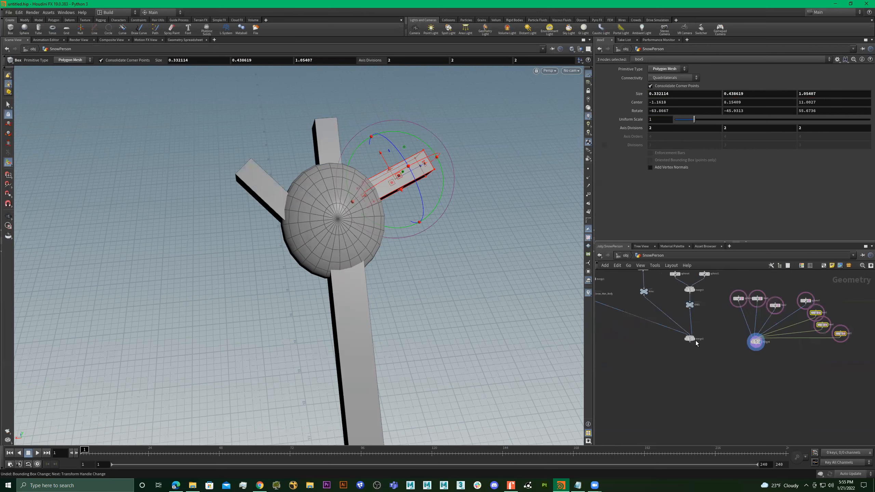
{"action": "left_click_drag", "start_coordinate": [690, 341], "coordinate": [694, 371]}
{"action": "scroll", "coordinate": [752, 349], "scroll_direction": "up", "scroll_amount": 3}
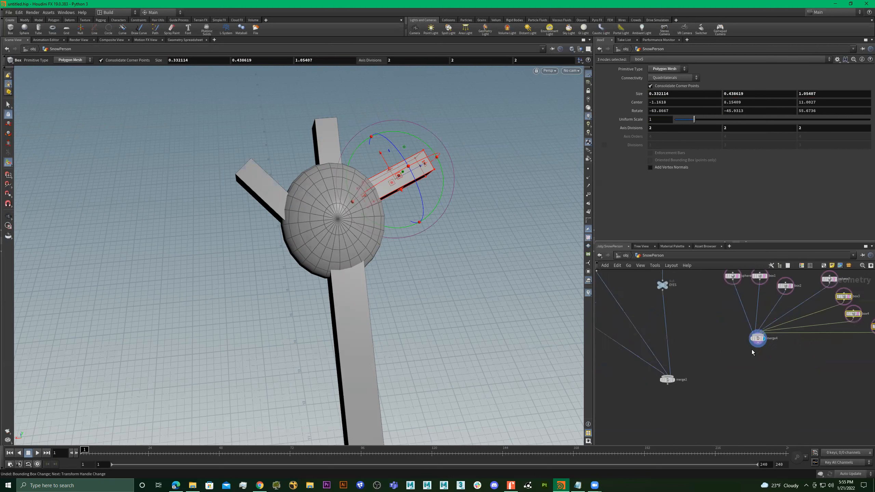
{"action": "key", "text": "Tab"}
{"action": "mouse_move", "coordinate": [737, 350]}
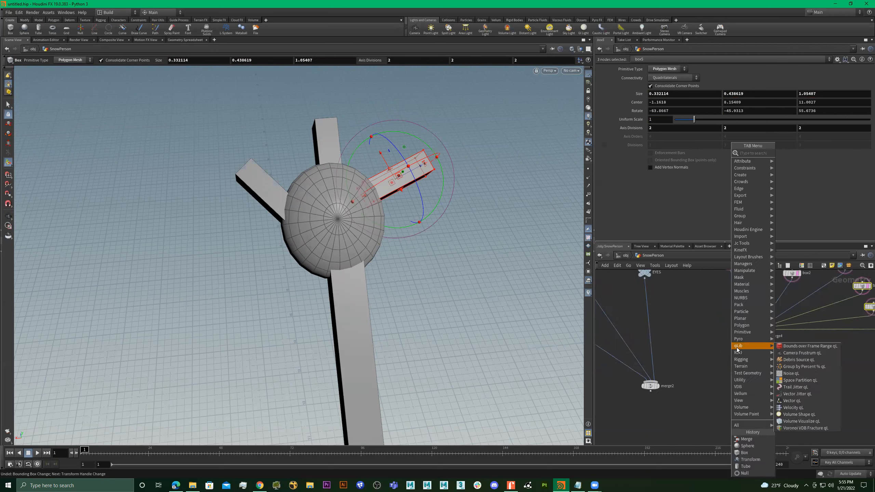
{"action": "type", "text": "null"}
{"action": "key", "text": "Return"}
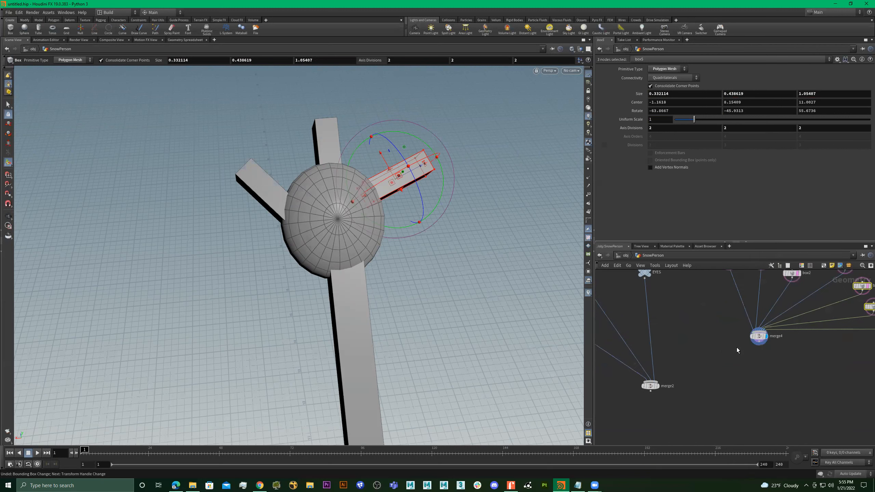
{"action": "left_click", "coordinate": [737, 347]}
{"action": "scroll", "coordinate": [763, 337], "scroll_direction": "up", "scroll_amount": 2}
{"action": "left_click_drag", "start_coordinate": [759, 349], "coordinate": [758, 369]}
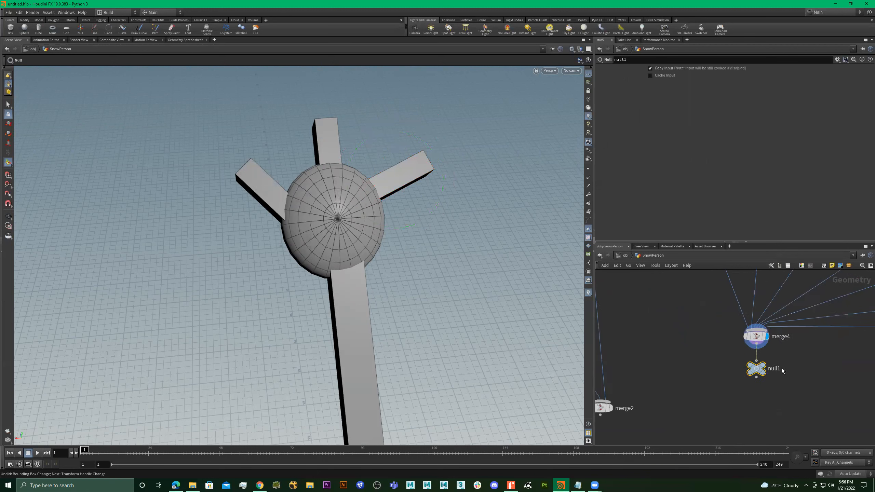
- Rename the new Null node as aRM_lEFT
{"action": "double_click", "coordinate": [780, 368]}
{"action": "double_click", "coordinate": [784, 368]}
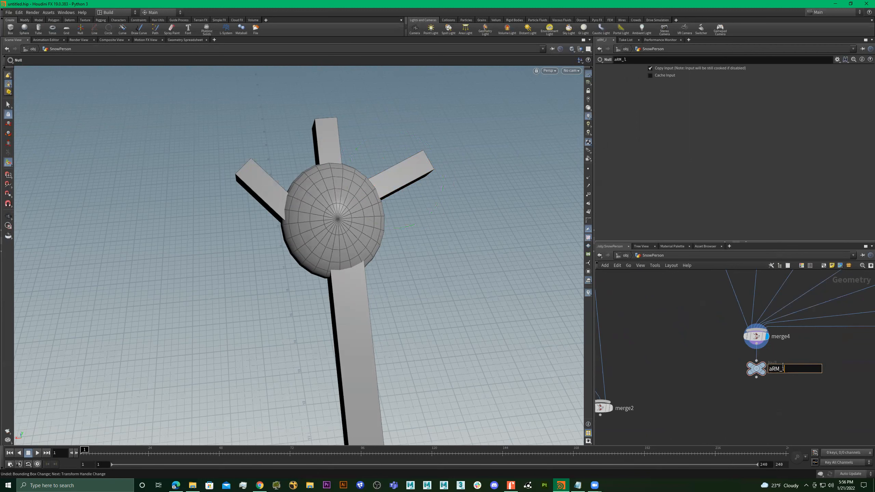
{"action": "type", "text": "EFT"}
{"action": "key", "text": "Return"}
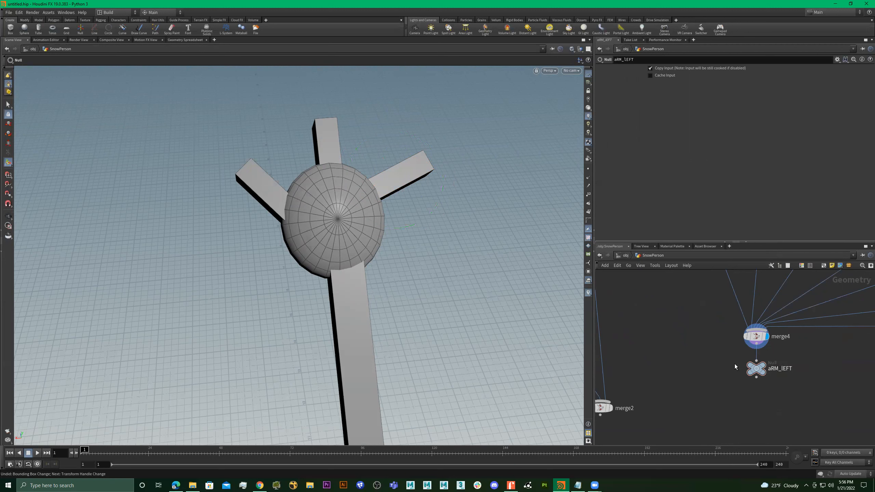
{"action": "scroll", "coordinate": [763, 366], "scroll_direction": "down", "scroll_amount": 4}
{"action": "scroll", "coordinate": [771, 368], "scroll_direction": "up", "scroll_amount": 5}
{"action": "scroll", "coordinate": [782, 321], "scroll_direction": "down", "scroll_amount": 5}
{"action": "left_click_drag", "start_coordinate": [858, 309], "coordinate": [760, 342]}
{"action": "right_click_drag", "start_coordinate": [451, 259], "coordinate": [444, 279], "text": "alt"}
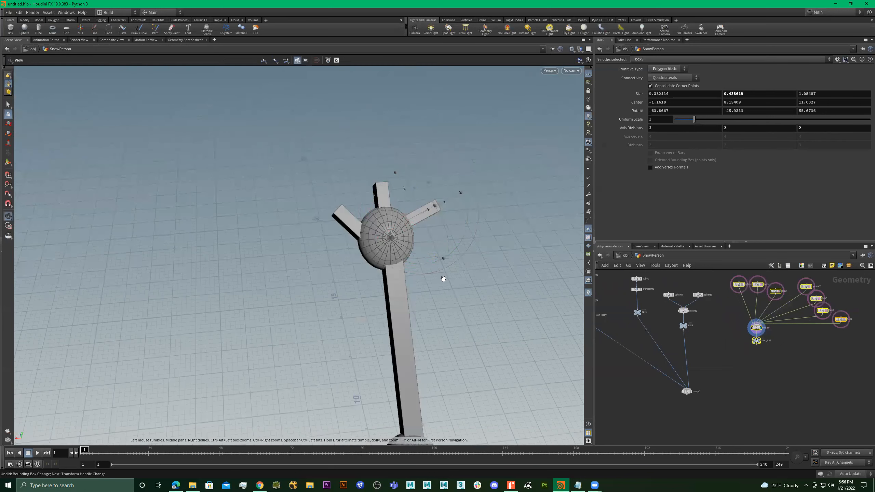
- Add a Transform node and insert it between merge4 and the aRM_lEFT null
{"action": "scroll", "coordinate": [756, 352], "scroll_direction": "up", "scroll_amount": 6}
{"action": "left_click", "coordinate": [759, 328]}
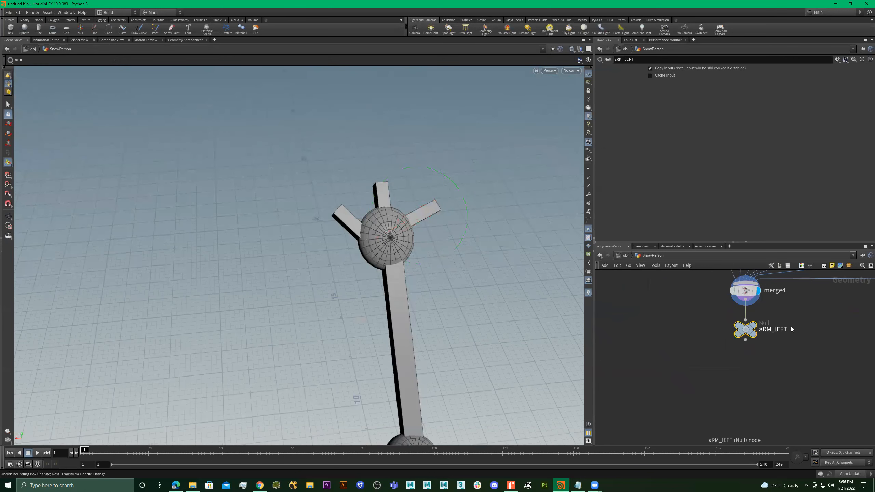
{"action": "key", "text": "Tab"}
{"action": "type", "text": "T"}
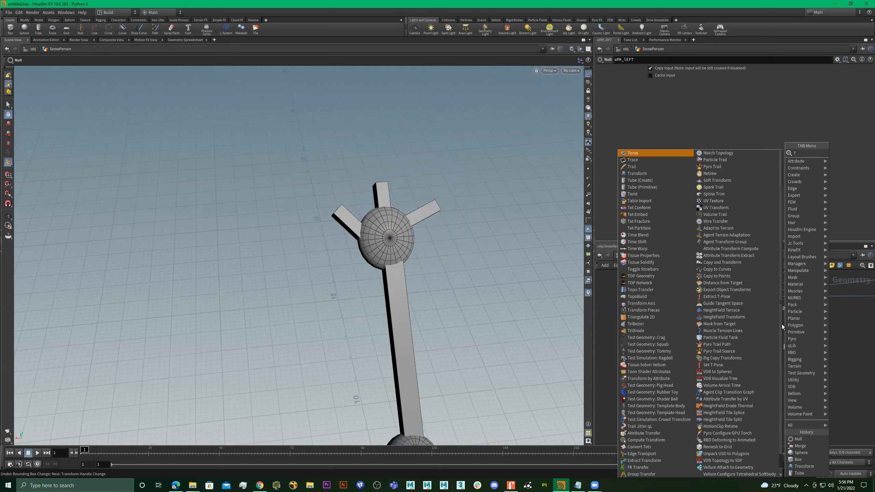
{"action": "type", "text": "ransform"}
{"action": "key", "text": "Return"}
{"action": "left_click", "coordinate": [781, 325]}
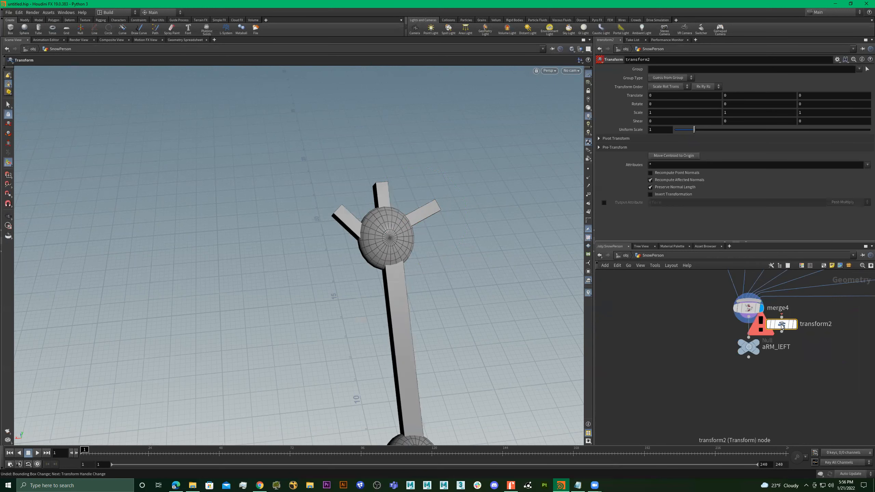
{"action": "left_click_drag", "start_coordinate": [787, 326], "coordinate": [755, 336]}
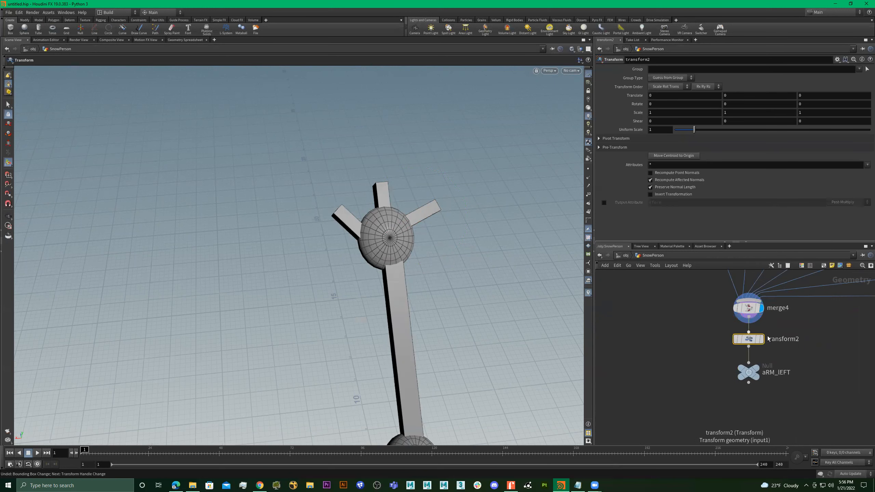
- Display transform2 in the scene, with the whole arm and its transform handle in view
{"action": "key", "text": "Escape"}
{"action": "left_click_drag", "start_coordinate": [392, 303], "coordinate": [473, 270]}
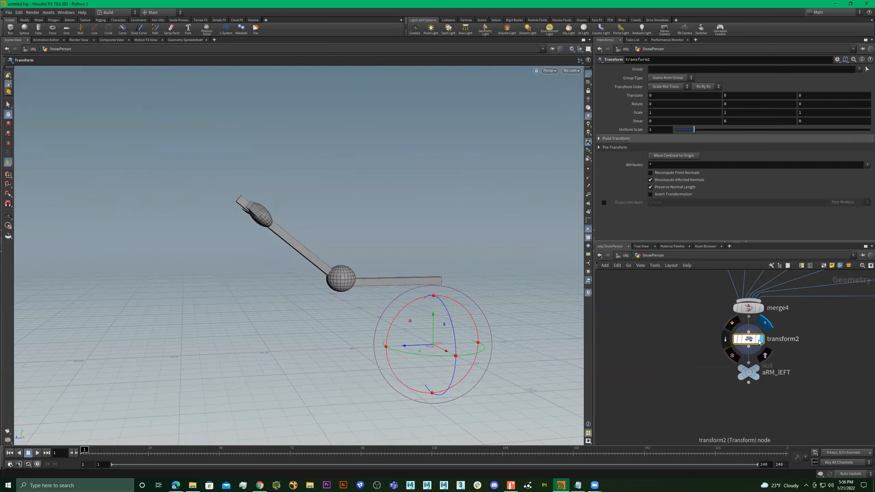
{"action": "left_click", "coordinate": [749, 342]}
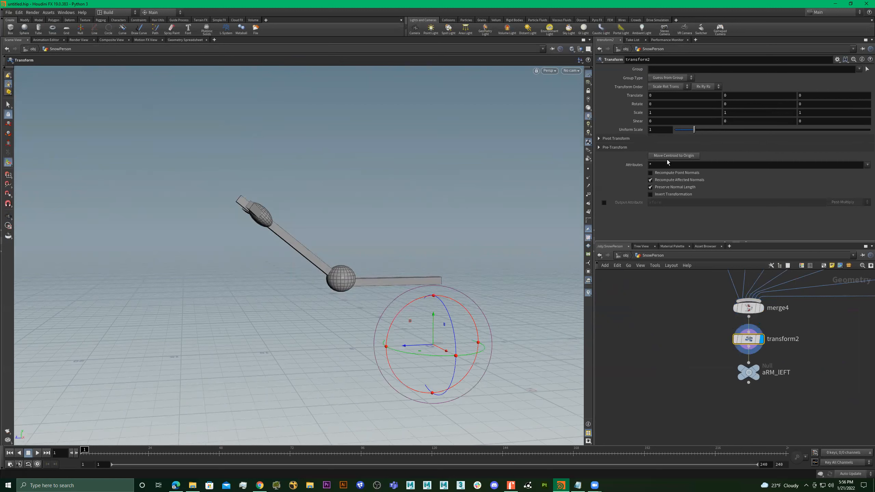
- Set transform2's pivot translate to -0.2546, 3.8, -0.4, at the shoulder end of the arm
{"action": "left_click", "coordinate": [599, 139]}
{"action": "middle_click_drag", "start_coordinate": [735, 151], "coordinate": [855, 144]}
{"action": "key", "text": "Escape"}
{"action": "left_click_drag", "start_coordinate": [397, 221], "coordinate": [387, 276]}
{"action": "right_click_drag", "start_coordinate": [386, 276], "coordinate": [409, 309]}
{"action": "left_click_drag", "start_coordinate": [527, 271], "coordinate": [545, 263]}
{"action": "middle_click_drag", "start_coordinate": [686, 150], "coordinate": [642, 159]}
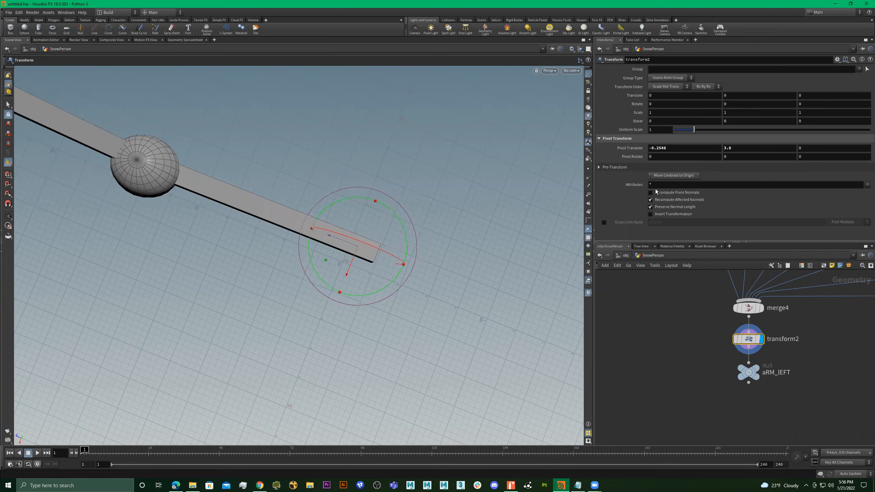
{"action": "mouse_move", "coordinate": [801, 148]}
{"action": "middle_mouse_down"}
{"action": "mouse_move", "coordinate": [826, 148]}
{"action": "mouse_move", "coordinate": [777, 152]}
{"action": "mouse_move", "coordinate": [791, 153]}
{"action": "middle_mouse_up"}
{"action": "key", "text": "Escape"}
{"action": "left_click_drag", "start_coordinate": [377, 198], "coordinate": [317, 108]}
- Connect the aRM_lEFT null to merge2 and display merge2 in the scene
{"action": "scroll", "coordinate": [761, 377], "scroll_direction": "down", "scroll_amount": 5}
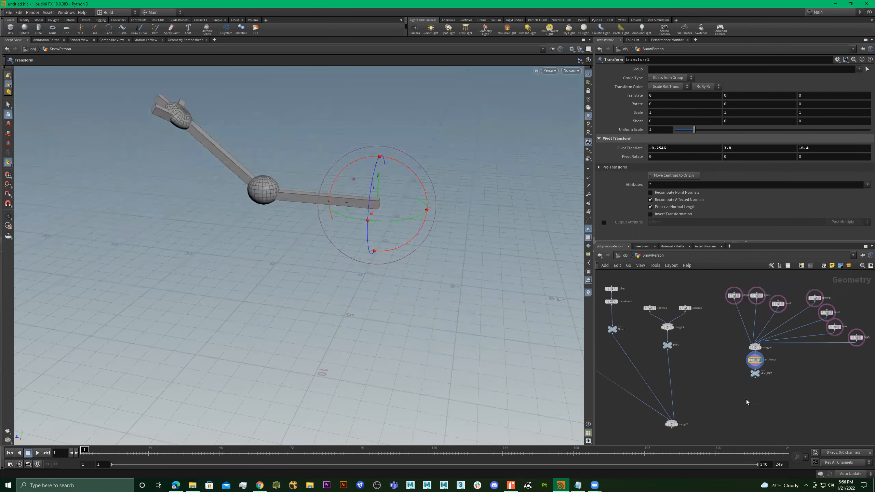
{"action": "middle_click_drag", "start_coordinate": [747, 399], "coordinate": [808, 336]}
{"action": "left_click", "coordinate": [814, 317]}
{"action": "left_click", "coordinate": [733, 361]}
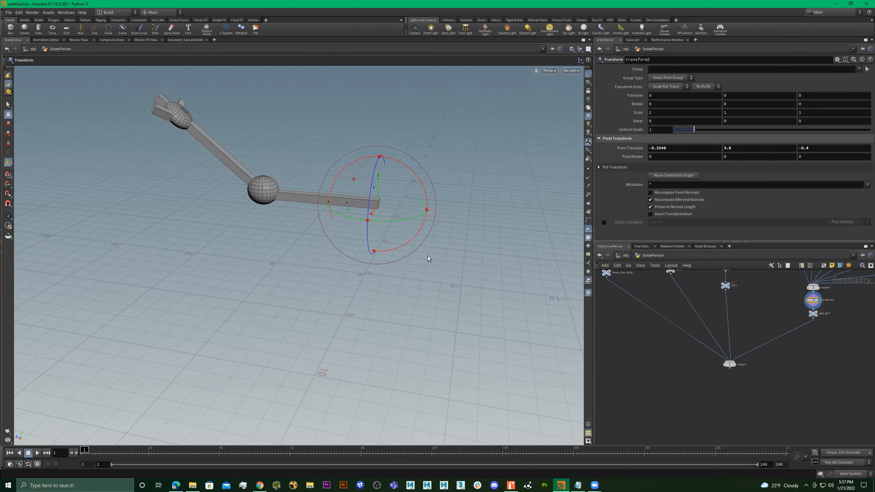
{"action": "left_click", "coordinate": [737, 364]}
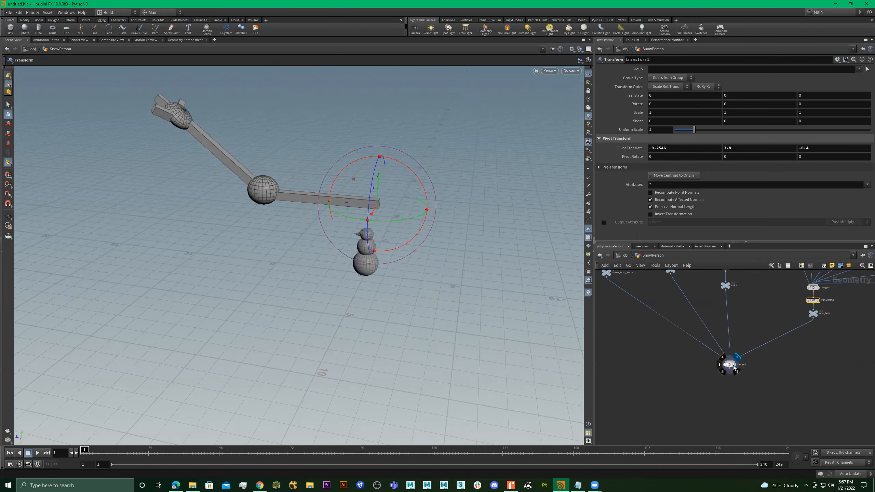
- Scale the left arm down to 0.2 on all three axes in transform2
{"action": "left_click", "coordinate": [729, 364]}
{"action": "right_click_drag", "start_coordinate": [386, 235], "coordinate": [390, 210], "text": "alt"}
{"action": "left_click_drag", "start_coordinate": [389, 209], "coordinate": [391, 179], "text": "alt"}
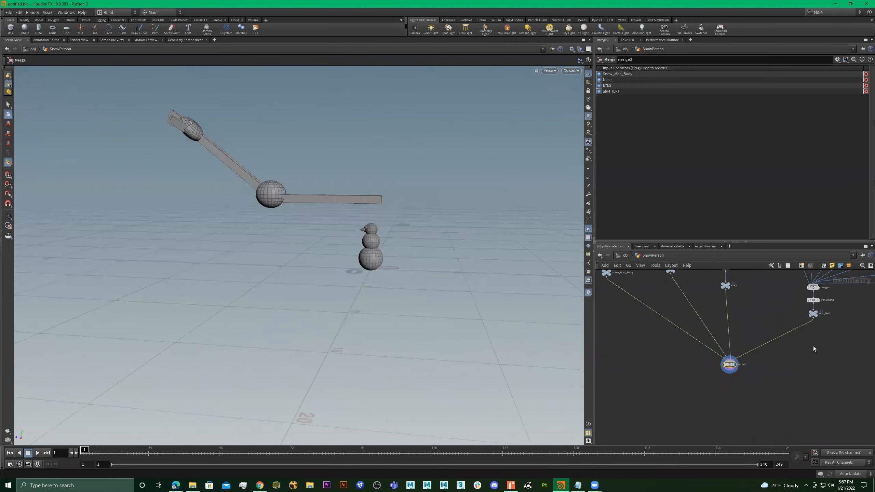
{"action": "middle_click_drag", "start_coordinate": [814, 349], "coordinate": [790, 368]}
{"action": "scroll", "coordinate": [796, 318], "scroll_direction": "up", "scroll_amount": 2}
{"action": "left_click", "coordinate": [782, 321]}
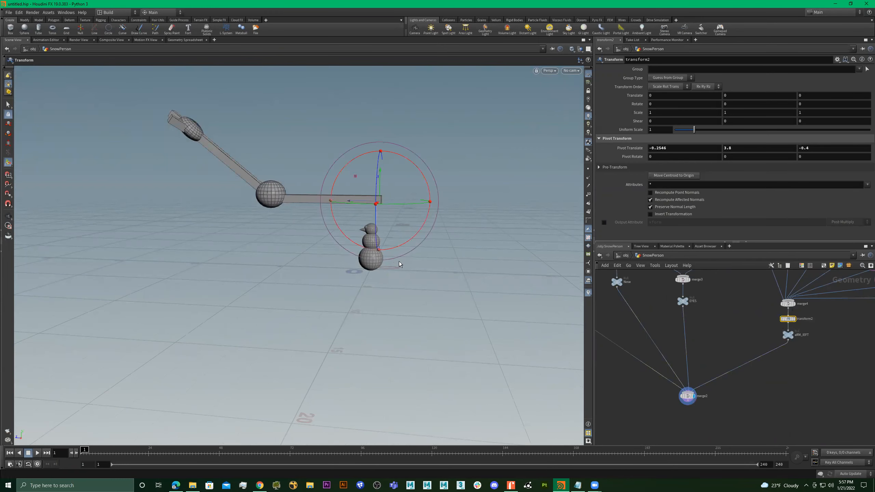
{"action": "left_click_drag", "start_coordinate": [399, 262], "coordinate": [407, 245], "text": "alt"}
{"action": "left_click_drag", "start_coordinate": [537, 202], "coordinate": [541, 204], "text": "alt"}
{"action": "left_click_drag", "start_coordinate": [474, 221], "coordinate": [475, 224], "text": "alt"}
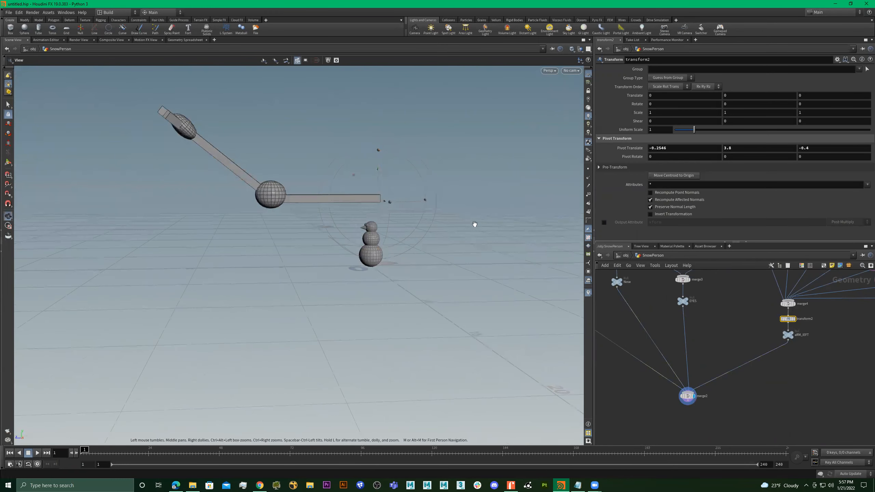
{"action": "middle_click_drag", "start_coordinate": [638, 110], "coordinate": [608, 118]}
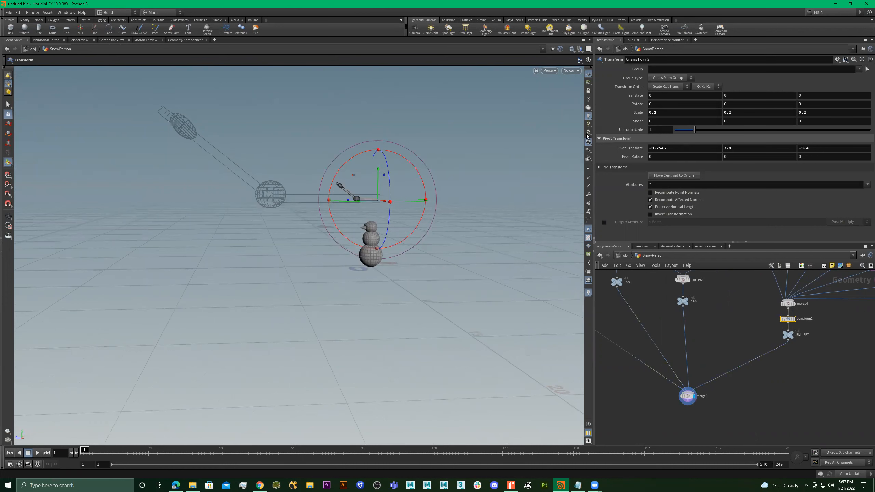
- Rotate transform2 to -90 in Y and move the arm to the middle body ball, at about -0.108, -2.24, 0.448
{"action": "right_click_drag", "start_coordinate": [359, 179], "coordinate": [579, 183]}
{"action": "left_click_drag", "start_coordinate": [406, 191], "coordinate": [416, 291]}
{"action": "left_click_drag", "start_coordinate": [335, 296], "coordinate": [300, 292]}
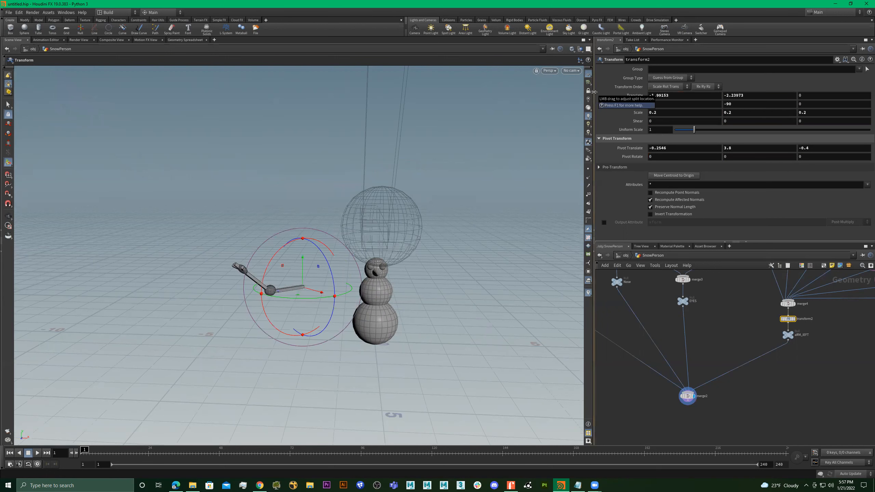
{"action": "left_click_drag", "start_coordinate": [332, 221], "coordinate": [474, 293], "text": "alt"}
{"action": "left_click_drag", "start_coordinate": [392, 304], "coordinate": [406, 308]}
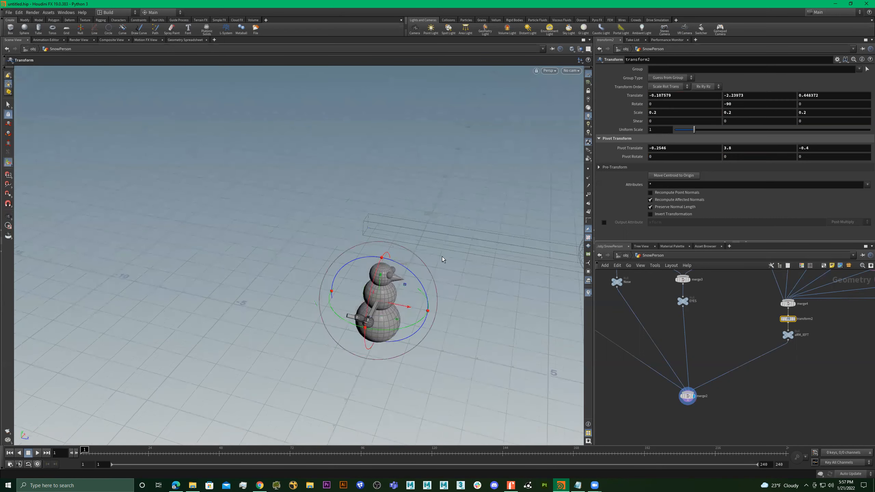
- Turn off the template display of the seven sphere and box nodes that feed merge4
{"action": "right_click_drag", "start_coordinate": [442, 260], "coordinate": [538, 252], "text": "alt"}
{"action": "middle_click_drag", "start_coordinate": [565, 250], "coordinate": [445, 217], "text": "alt"}
{"action": "scroll", "coordinate": [717, 378], "scroll_direction": "down", "scroll_amount": 3}
{"action": "scroll", "coordinate": [749, 383], "scroll_direction": "down", "scroll_amount": 1}
{"action": "middle_click_drag", "start_coordinate": [803, 319], "coordinate": [795, 342]}
{"action": "scroll", "coordinate": [797, 339], "scroll_direction": "up", "scroll_amount": 5}
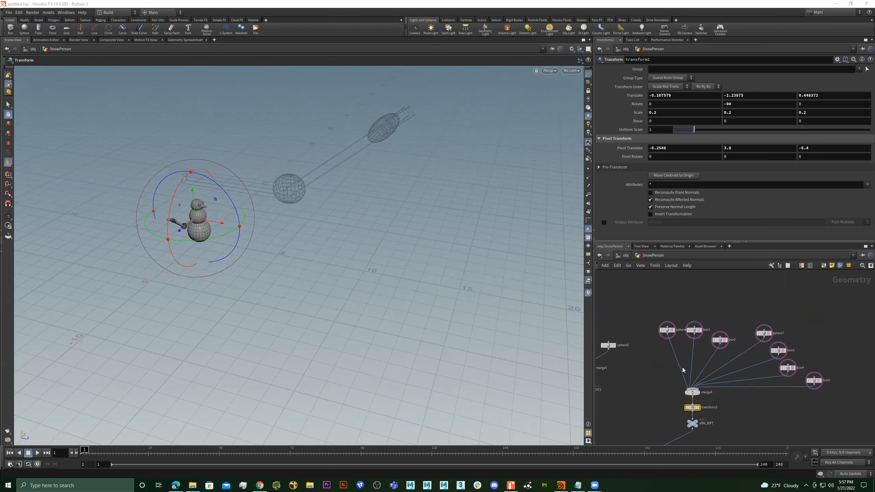
{"action": "left_click_drag", "start_coordinate": [637, 293], "coordinate": [837, 385]}
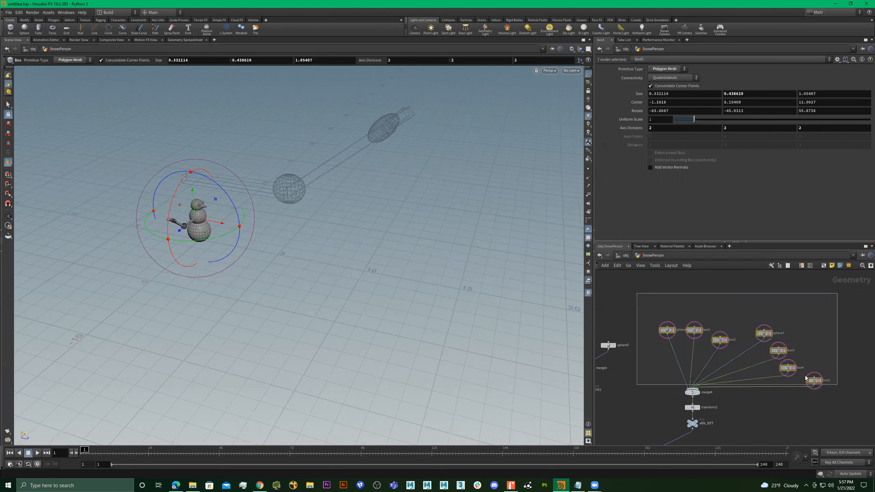
{"action": "scroll", "coordinate": [822, 384], "scroll_direction": "up", "scroll_amount": 4}
{"action": "left_click", "coordinate": [822, 396]}
{"action": "scroll", "coordinate": [665, 341], "scroll_direction": "down", "scroll_amount": 5}
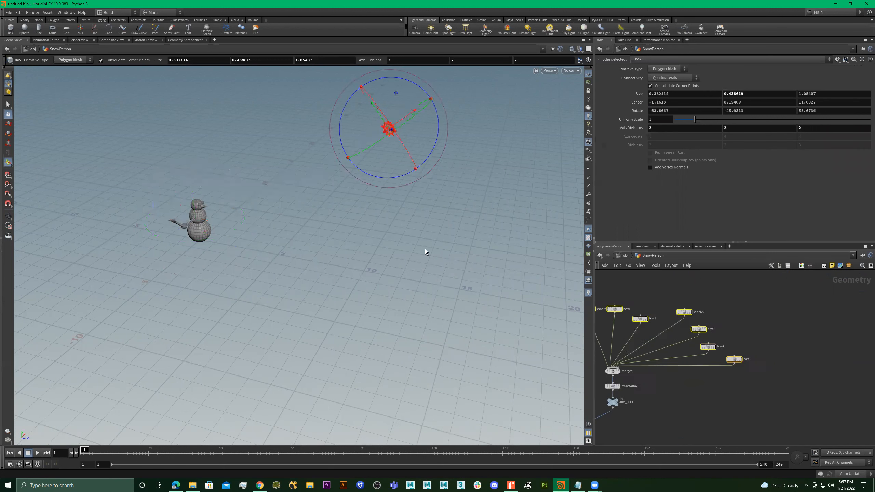
{"action": "key", "text": "alt"}
{"action": "left_click_drag", "start_coordinate": [472, 269], "coordinate": [479, 270], "text": "alt"}
- Reposition the merge2 node lower in the network and bring the snow person into close view
{"action": "middle_click_drag", "start_coordinate": [697, 397], "coordinate": [858, 307]}
{"action": "scroll", "coordinate": [711, 359], "scroll_direction": "up", "scroll_amount": 2}
{"action": "left_click_drag", "start_coordinate": [710, 332], "coordinate": [651, 369]}
{"action": "left_click_drag", "start_coordinate": [245, 212], "coordinate": [166, 190], "text": "alt"}
{"action": "right_click_drag", "start_coordinate": [167, 190], "coordinate": [792, 210], "text": "alt"}
{"action": "middle_click_drag", "start_coordinate": [397, 215], "coordinate": [230, 224], "text": "alt"}
{"action": "scroll", "coordinate": [763, 363], "scroll_direction": "down", "scroll_amount": 4}
{"action": "middle_click_drag", "start_coordinate": [781, 350], "coordinate": [778, 384]}
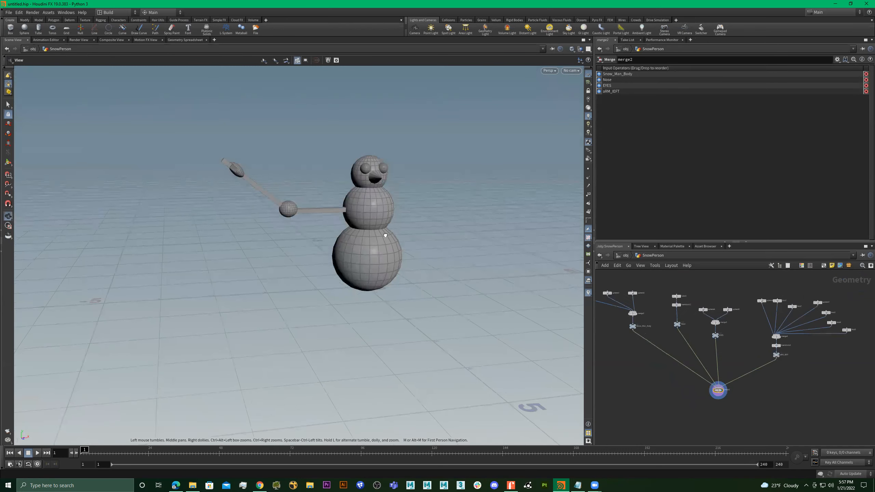
- Rotate the arm in transform2 to -90, -151.2, 90 and shift its X translate to about 0.107, into the body
{"action": "left_click_drag", "start_coordinate": [385, 235], "coordinate": [373, 231], "text": "alt"}
{"action": "scroll", "coordinate": [781, 338], "scroll_direction": "up", "scroll_amount": 3}
{"action": "left_click", "coordinate": [774, 353]}
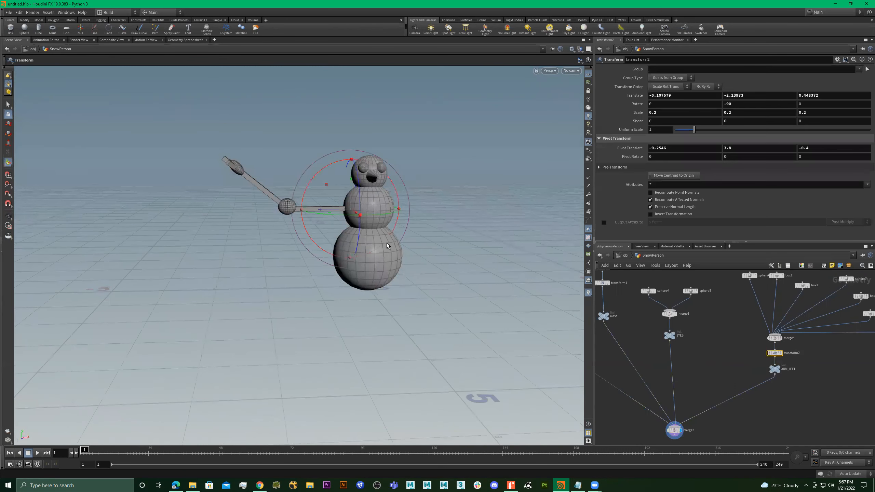
{"action": "left_click_drag", "start_coordinate": [365, 194], "coordinate": [382, 208], "text": "alt"}
{"action": "left_click_drag", "start_coordinate": [329, 210], "coordinate": [342, 209]}
{"action": "left_click_drag", "start_coordinate": [413, 211], "coordinate": [410, 206], "text": "alt"}
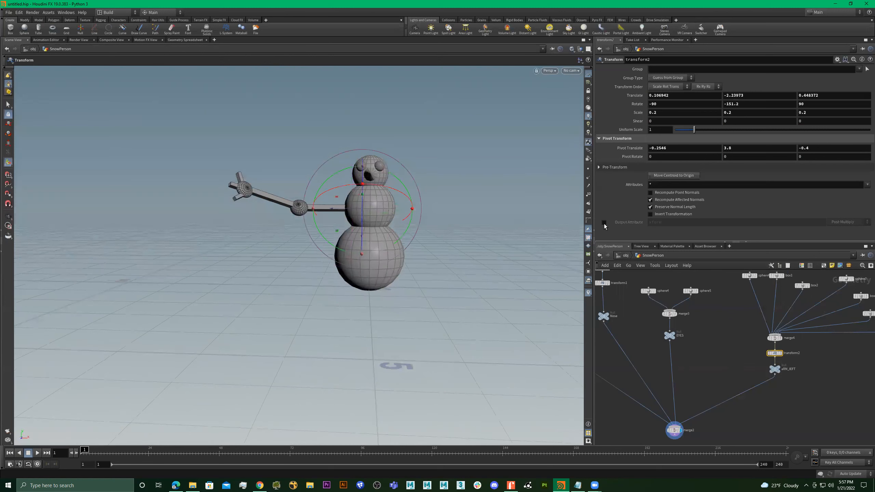
- Reduce transform2's uniform scale to 0.74 and check the arm against the body
{"action": "left_click_drag", "start_coordinate": [692, 133], "coordinate": [689, 133]}
{"action": "left_click_drag", "start_coordinate": [428, 163], "coordinate": [411, 217], "text": "alt"}
{"action": "right_click_drag", "start_coordinate": [411, 217], "coordinate": [472, 189], "text": "alt"}
{"action": "left_click_drag", "start_coordinate": [473, 189], "coordinate": [510, 162], "text": "alt"}
- Display merge4 in the scene with the whole untransformed arm in view
{"action": "scroll", "coordinate": [766, 317], "scroll_direction": "down", "scroll_amount": 3}
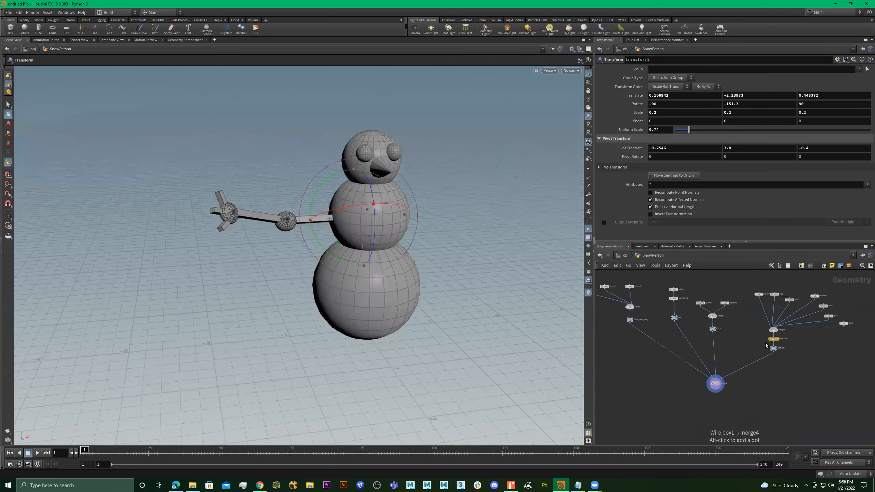
{"action": "scroll", "coordinate": [734, 312], "scroll_direction": "up", "scroll_amount": 3}
{"action": "middle_click_drag", "start_coordinate": [741, 370], "coordinate": [585, 372]}
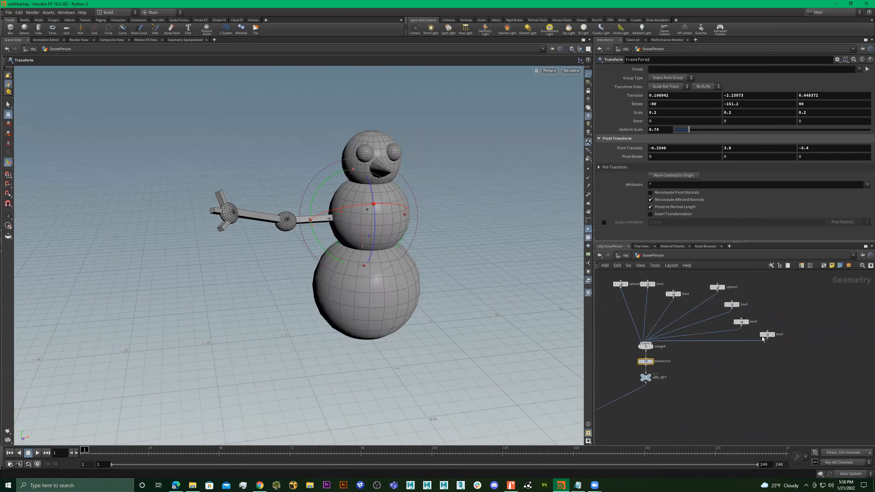
{"action": "scroll", "coordinate": [763, 336], "scroll_direction": "up", "scroll_amount": 2}
{"action": "left_click", "coordinate": [769, 335]}
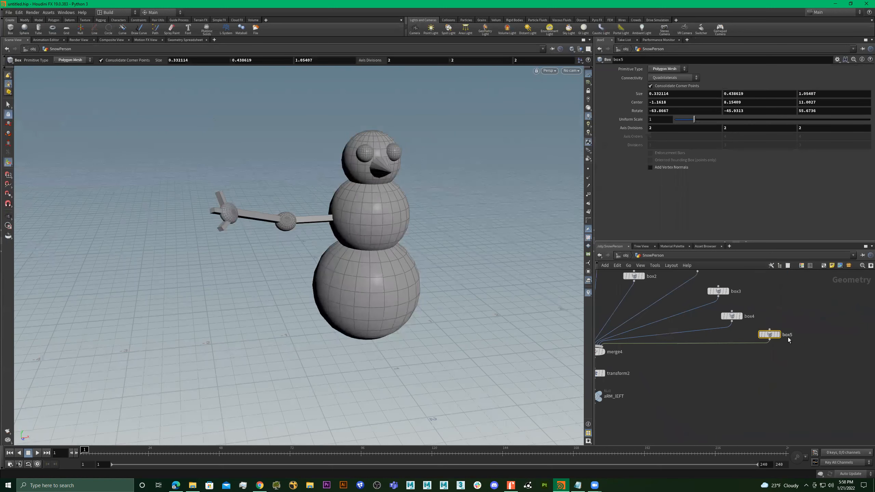
{"action": "middle_click_drag", "start_coordinate": [613, 366], "coordinate": [676, 364]}
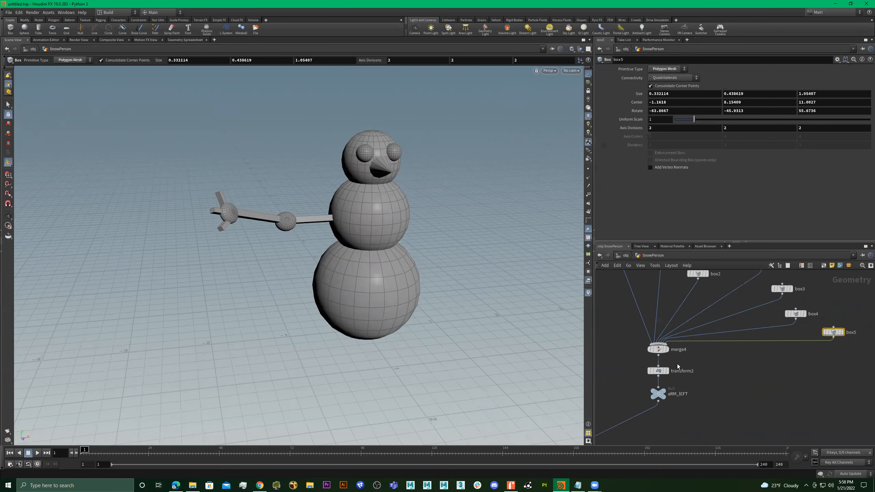
{"action": "scroll", "coordinate": [667, 372], "scroll_direction": "up", "scroll_amount": 1}
{"action": "left_click", "coordinate": [660, 371]}
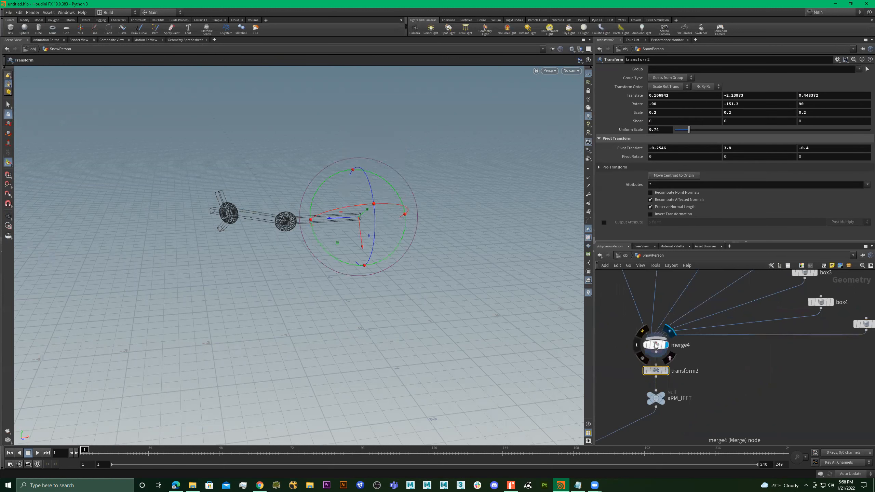
{"action": "left_click", "coordinate": [655, 346]}
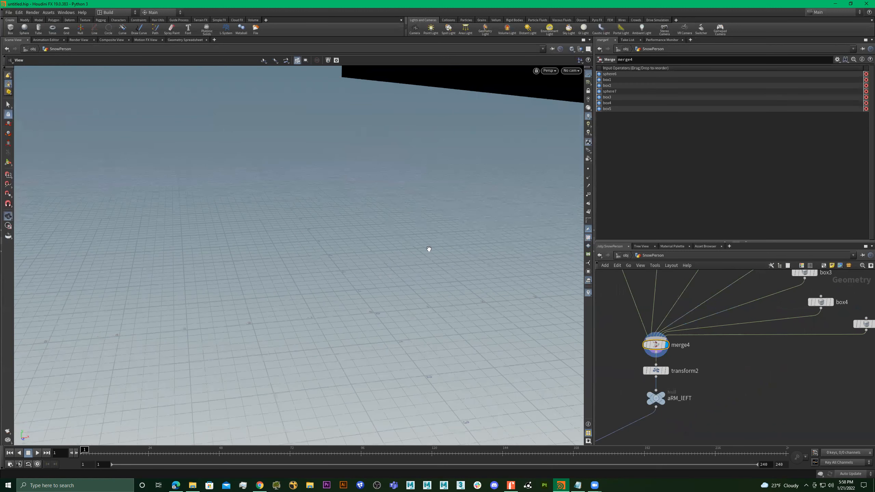
{"action": "right_click_drag", "start_coordinate": [429, 248], "coordinate": [221, 250]}
{"action": "left_click_drag", "start_coordinate": [222, 251], "coordinate": [488, 237]}
{"action": "middle_click_drag", "start_coordinate": [369, 256], "coordinate": [326, 265]}
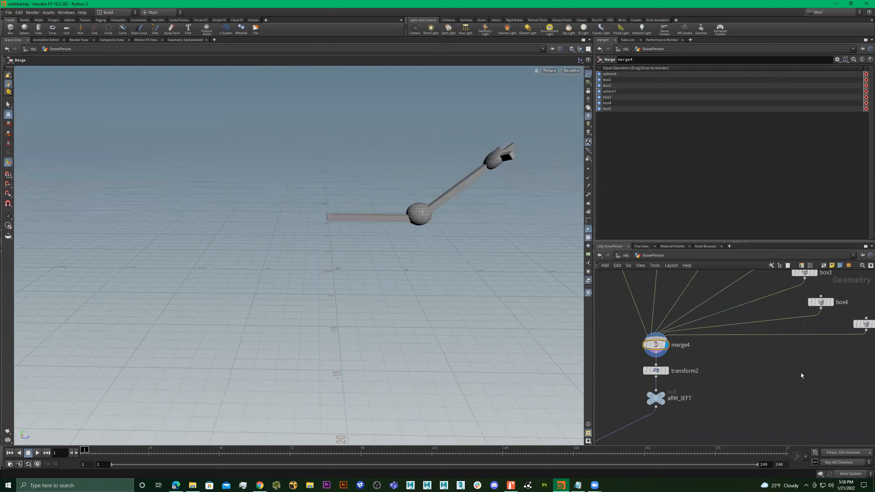
- Duplicate the box5 finger and connect the copy to merge4
{"action": "scroll", "coordinate": [801, 369], "scroll_direction": "down", "scroll_amount": 2}
{"action": "middle_click_drag", "start_coordinate": [858, 317], "coordinate": [823, 323]}
{"action": "scroll", "coordinate": [823, 323], "scroll_direction": "up", "scroll_amount": 2}
{"action": "left_click", "coordinate": [804, 352]}
{"action": "key", "text": "space"}
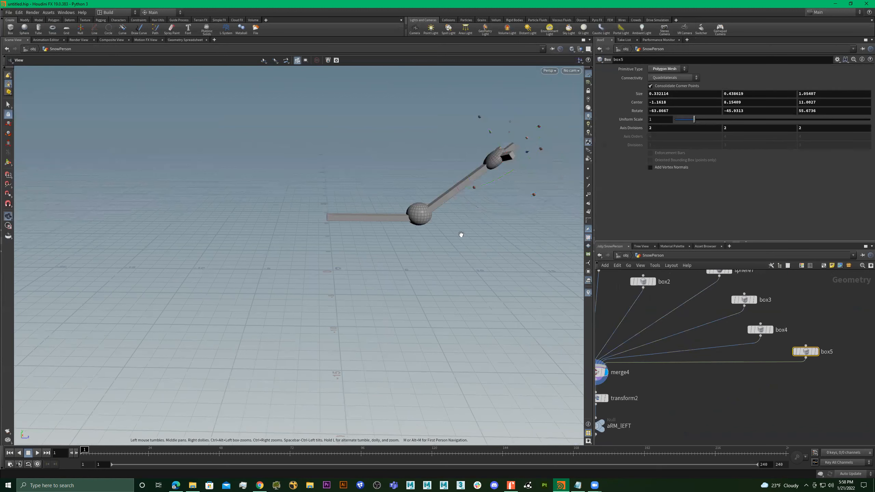
{"action": "left_click_drag", "start_coordinate": [461, 235], "coordinate": [461, 333]}
{"action": "middle_click_drag", "start_coordinate": [446, 205], "coordinate": [400, 279]}
{"action": "right_click_drag", "start_coordinate": [401, 279], "coordinate": [578, 254]}
{"action": "right_click_drag", "start_coordinate": [348, 276], "coordinate": [494, 274]}
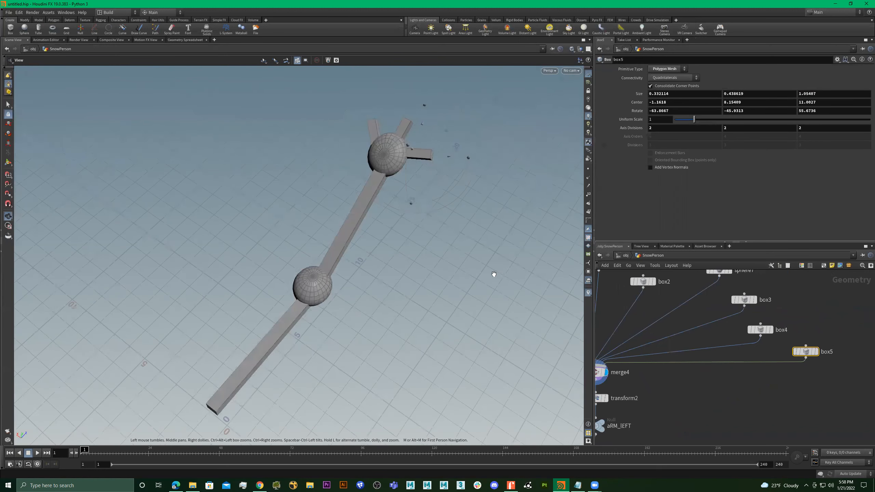
{"action": "middle_click_drag", "start_coordinate": [502, 276], "coordinate": [497, 278]}
{"action": "key", "text": "ctrl+v"}
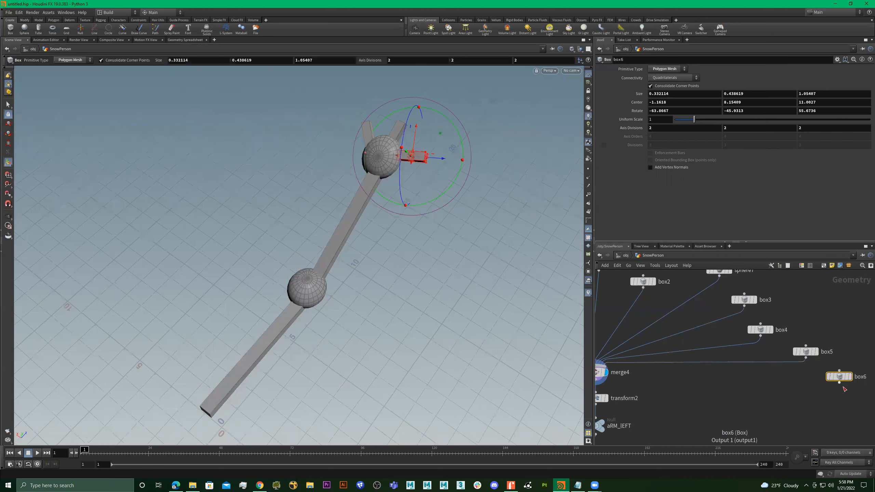
{"action": "left_click_drag", "start_coordinate": [839, 383], "coordinate": [601, 360]}
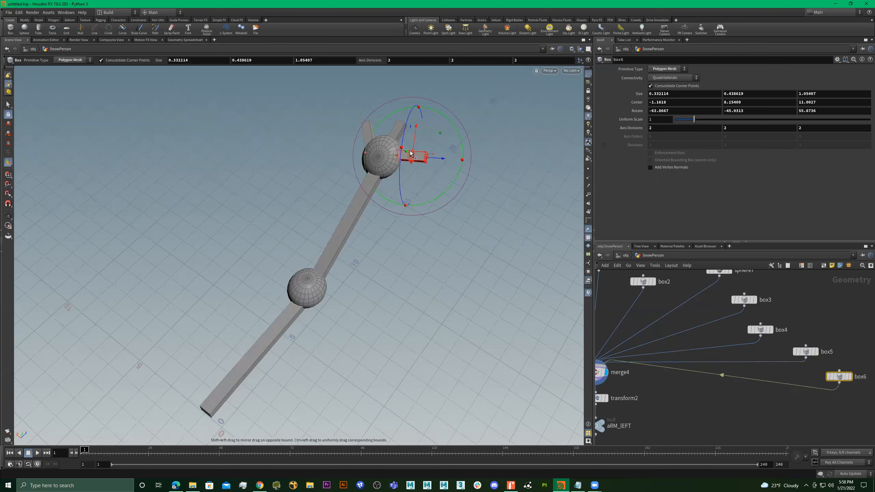
- Reshape box6 into a separate finger: Z size 2.4244, center -1.19076, 8.73114, 11.7245, rotation -44.7076, -27.4265, 24.5099
{"action": "left_click_drag", "start_coordinate": [415, 142], "coordinate": [456, 121]}
- Display transform2 in the scene and bring the scaled arm with its new finger into view
{"action": "scroll", "coordinate": [742, 373], "scroll_direction": "down", "scroll_amount": 4}
{"action": "middle_click_drag", "start_coordinate": [742, 374], "coordinate": [806, 339]}
{"action": "scroll", "coordinate": [672, 394], "scroll_direction": "up", "scroll_amount": 3}
{"action": "scroll", "coordinate": [772, 325], "scroll_direction": "up", "scroll_amount": 2}
{"action": "left_click", "coordinate": [776, 328]}
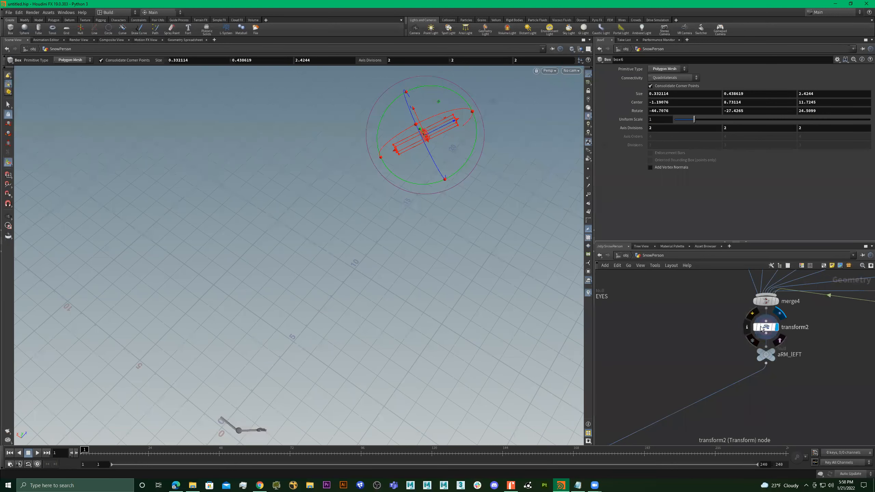
{"action": "left_click", "coordinate": [761, 328]}
{"action": "key", "text": "space"}
{"action": "middle_click_drag", "start_coordinate": [272, 437], "coordinate": [326, 299]}
{"action": "middle_click_drag", "start_coordinate": [306, 247], "coordinate": [306, 238]}
{"action": "right_click_drag", "start_coordinate": [306, 239], "coordinate": [517, 262]}
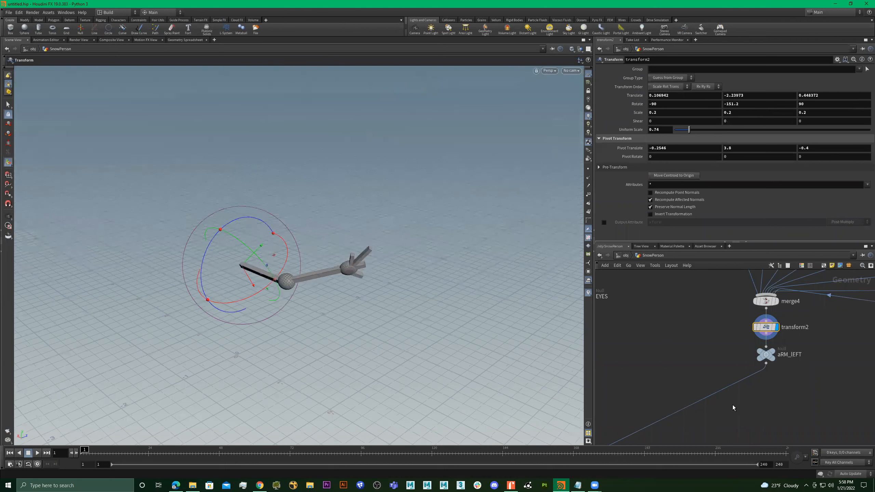
- Display merge2 in the scene and view the complete snow person from the front
{"action": "middle_click_drag", "start_coordinate": [732, 407], "coordinate": [861, 276]}
{"action": "left_click", "coordinate": [791, 290]}
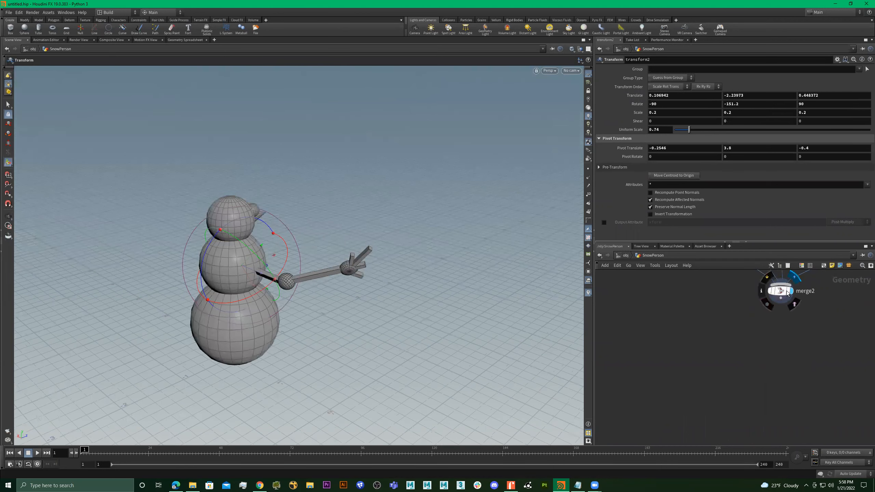
{"action": "left_click", "coordinate": [775, 291]}
{"action": "key", "text": "space"}
{"action": "left_click_drag", "start_coordinate": [376, 282], "coordinate": [386, 248]}
- Select all nodes feeding merge2 and shift them together to make room in the network
{"action": "scroll", "coordinate": [753, 350], "scroll_direction": "down", "scroll_amount": 6}
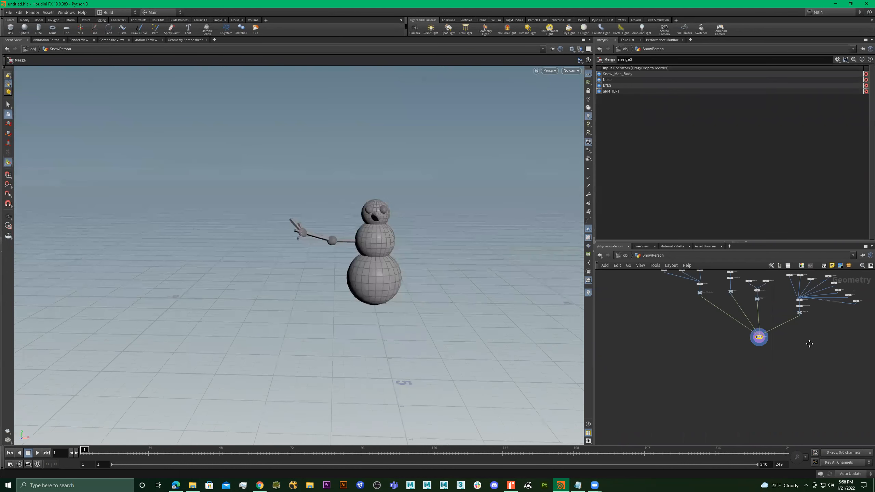
{"action": "middle_click_drag", "start_coordinate": [808, 343], "coordinate": [769, 379]}
{"action": "left_click_drag", "start_coordinate": [774, 327], "coordinate": [752, 361]}
{"action": "left_click_drag", "start_coordinate": [622, 290], "coordinate": [854, 360]}
{"action": "key", "text": "l"}
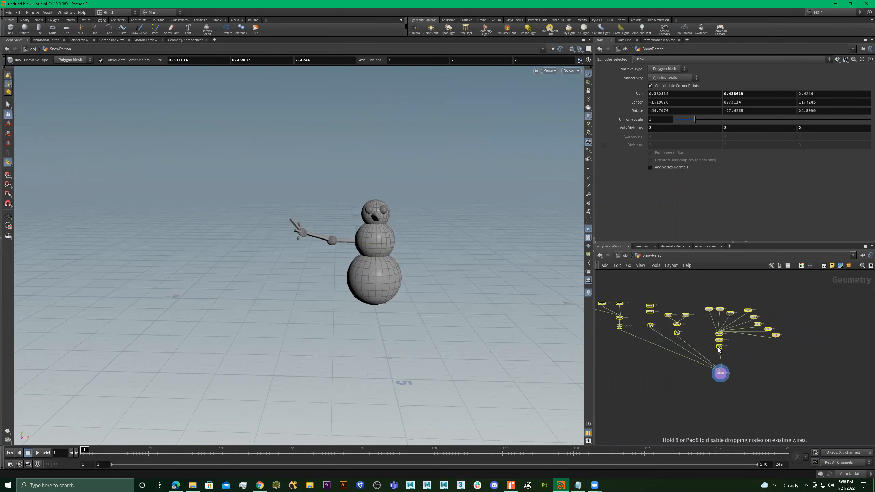
- Duplicate the whole left arm branch, from its spheres and boxes to the aRM_lEFT null, beside the original
{"action": "left_click", "coordinate": [783, 321]}
{"action": "left_click_drag", "start_coordinate": [698, 339], "coordinate": [778, 366]}
{"action": "key", "text": "l"}
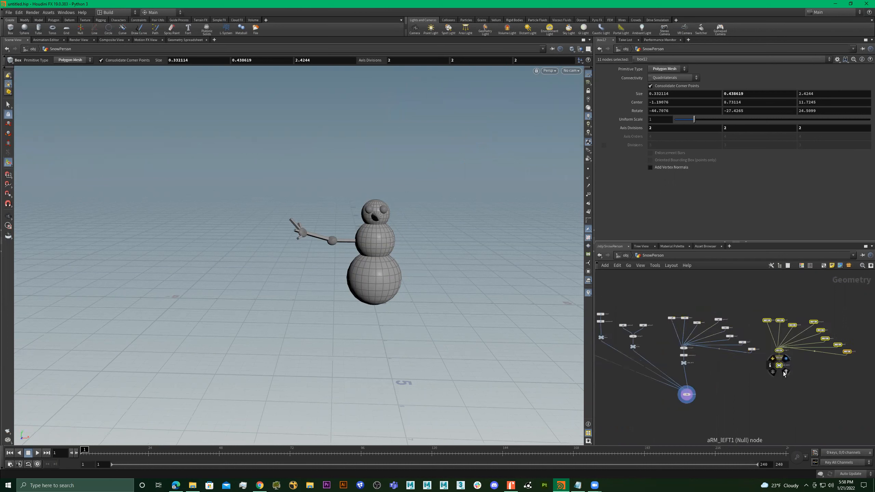
- Connect the duplicated aRM_lEFT1 null to merge2
{"action": "scroll", "coordinate": [784, 372], "scroll_direction": "up", "scroll_amount": 3}
{"action": "left_click", "coordinate": [750, 389]}
{"action": "middle_click_drag", "start_coordinate": [751, 385], "coordinate": [789, 362]}
{"action": "left_click_drag", "start_coordinate": [812, 342], "coordinate": [656, 388]}
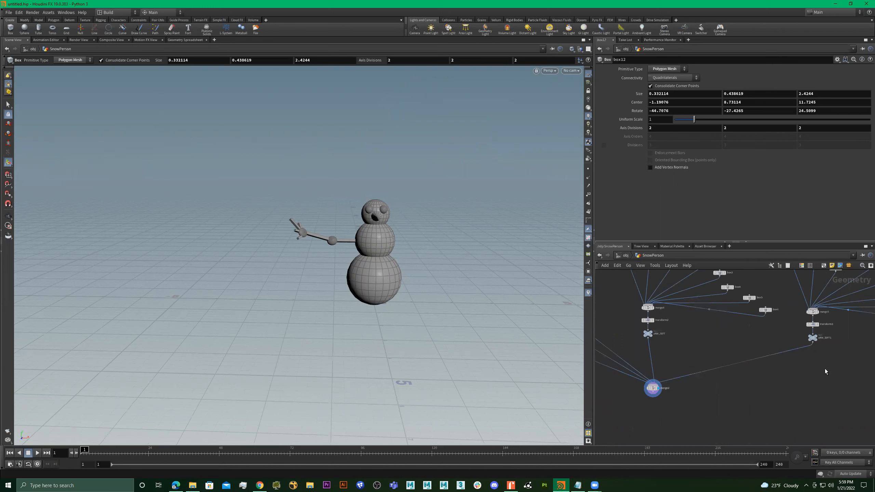
- Rename the duplicated aRM_lEFT1 null as aRM_rIGHTR
{"action": "scroll", "coordinate": [741, 348], "scroll_direction": "up", "scroll_amount": 5}
{"action": "double_click", "coordinate": [736, 379]}
{"action": "left_click_drag", "start_coordinate": [736, 379], "coordinate": [851, 364]}
{"action": "type", "text": "rIGHTR"}
{"action": "key", "text": "Return"}
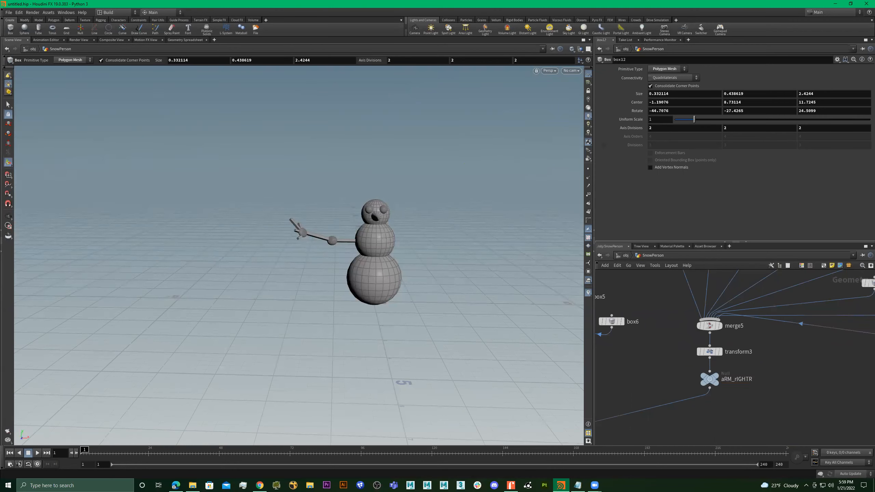
{"action": "key", "text": "Tab"}
{"action": "key", "text": "Escape"}
- Rename the duplicated arm's null as aRM_right
{"action": "double_click", "coordinate": [744, 379]}
{"action": "left_click_drag", "start_coordinate": [736, 379], "coordinate": [838, 385]}
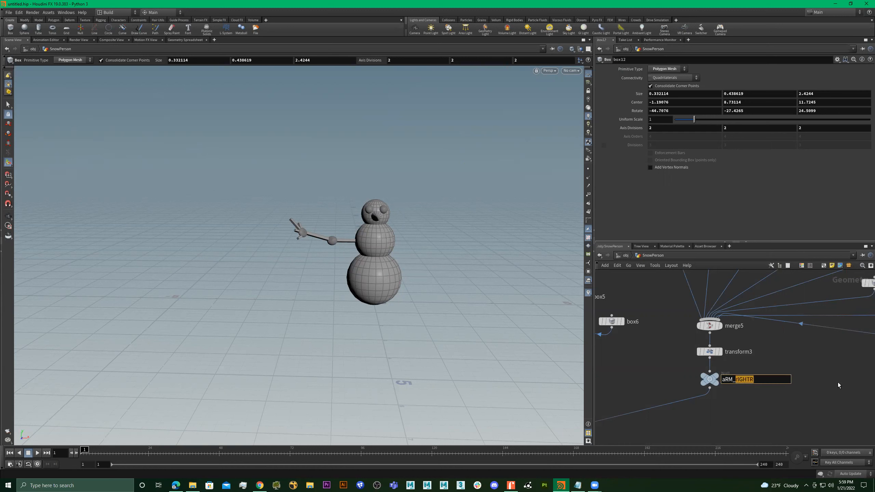
{"action": "type", "text": "right"}
{"action": "key", "text": "Return"}
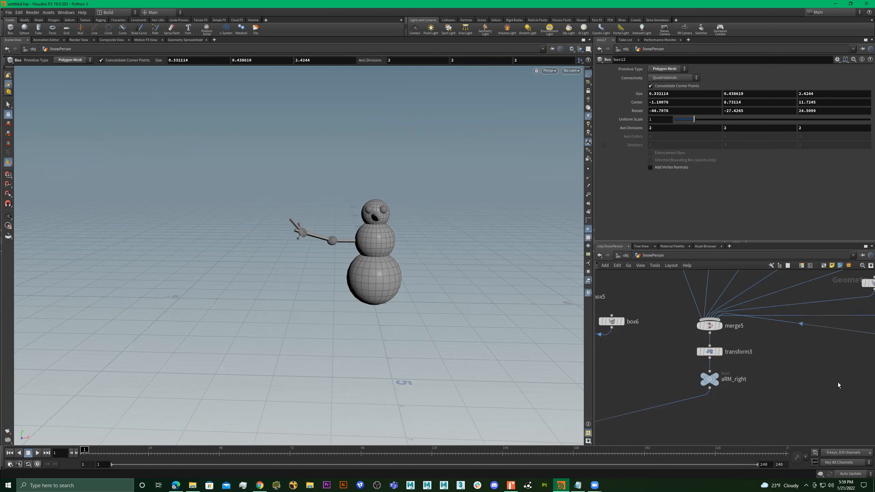
- Reverse the signs of the right arm's translation in transform3, setting it to -0.106942, 2.23973 and -0.448372
{"action": "scroll", "coordinate": [758, 372], "scroll_direction": "down", "scroll_amount": 3}
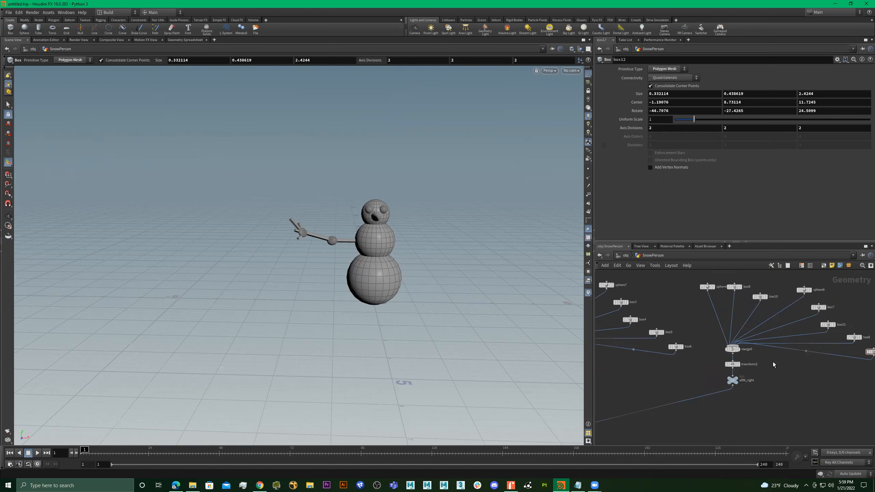
{"action": "left_click", "coordinate": [733, 365]}
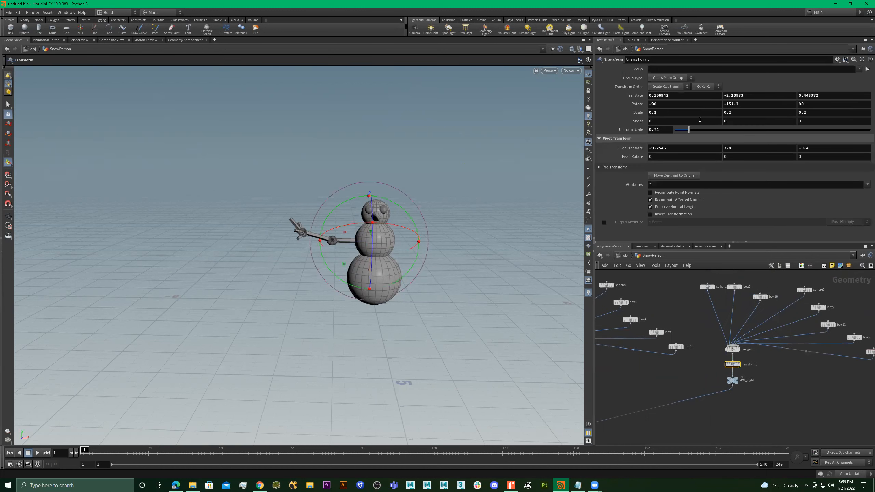
{"action": "mouse_move", "coordinate": [419, 201]}
{"action": "left_mouse_down", "text": "alt"}
{"action": "mouse_move", "coordinate": [409, 215]}
{"action": "mouse_move", "coordinate": [418, 216]}
{"action": "left_mouse_up", "text": "alt"}
{"action": "right_click_drag", "start_coordinate": [418, 216], "coordinate": [640, 105], "text": "alt"}
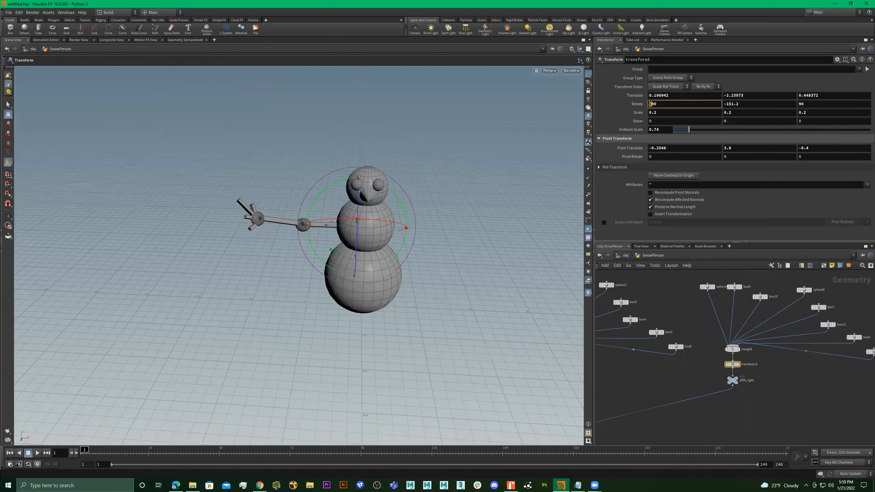
{"action": "left_click", "coordinate": [649, 95]}
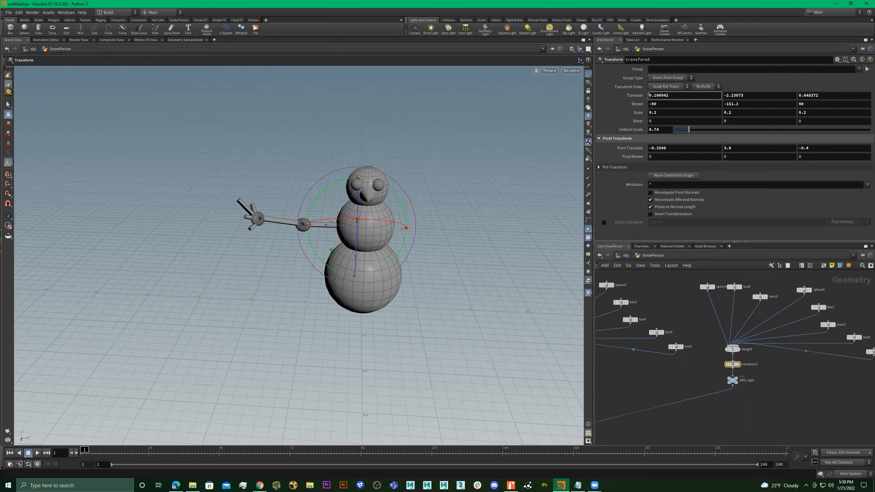
{"action": "left_click", "coordinate": [723, 96]}
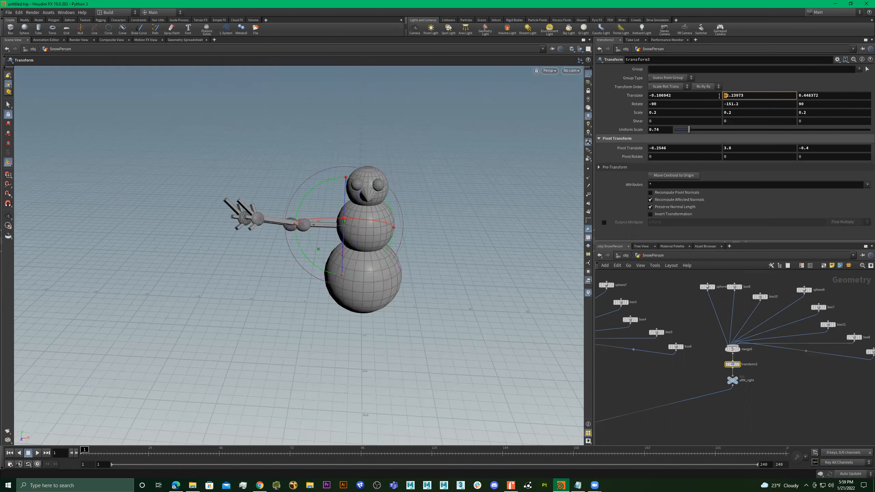
{"action": "left_click", "coordinate": [799, 95]}
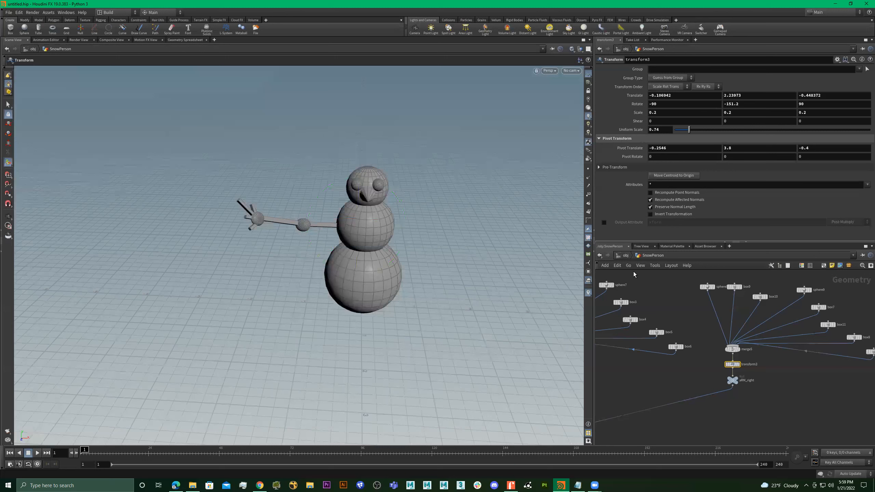
- Display the aRM_right null alone and reverse the signs of transform3's rotation to 90, 151.2 and -90
{"action": "left_click", "coordinate": [736, 381]}
{"action": "left_click", "coordinate": [734, 381]}
{"action": "right_click_drag", "start_coordinate": [150, 272], "coordinate": [286, 260], "text": "alt"}
{"action": "left_click_drag", "start_coordinate": [318, 252], "coordinate": [336, 238], "text": "alt"}
{"action": "left_click", "coordinate": [733, 364]}
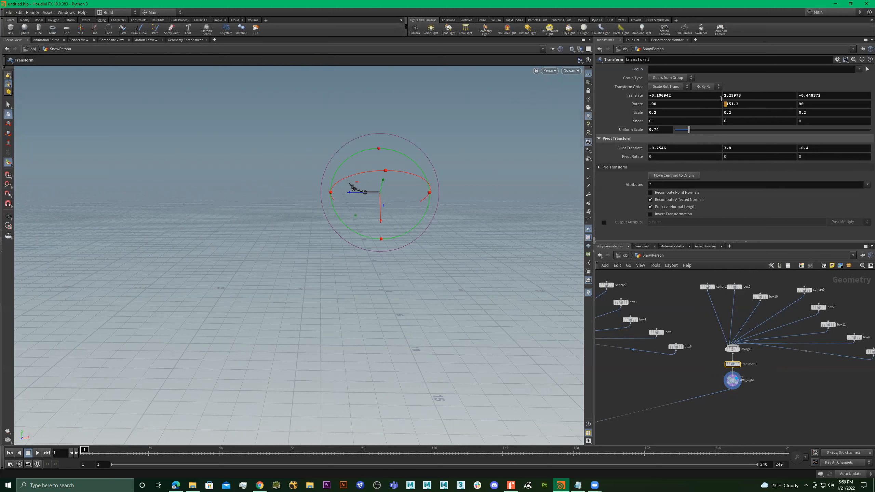
{"action": "key", "text": "Return"}
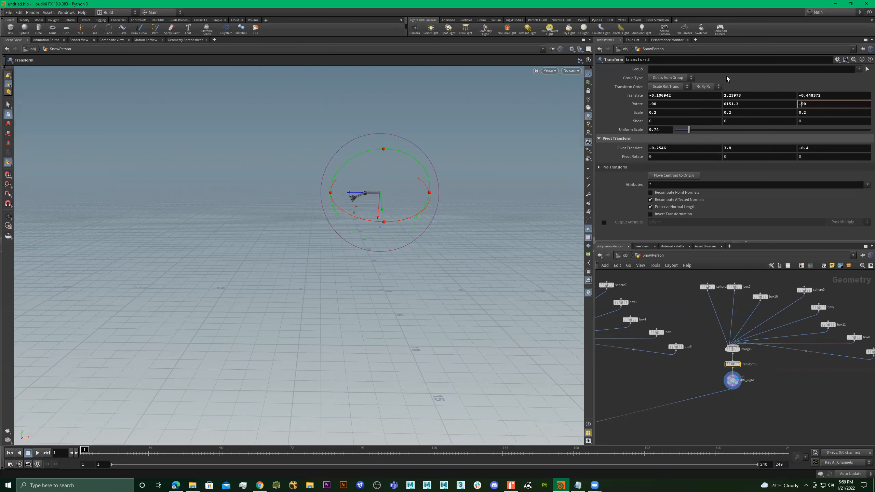
{"action": "left_click", "coordinate": [651, 104]}
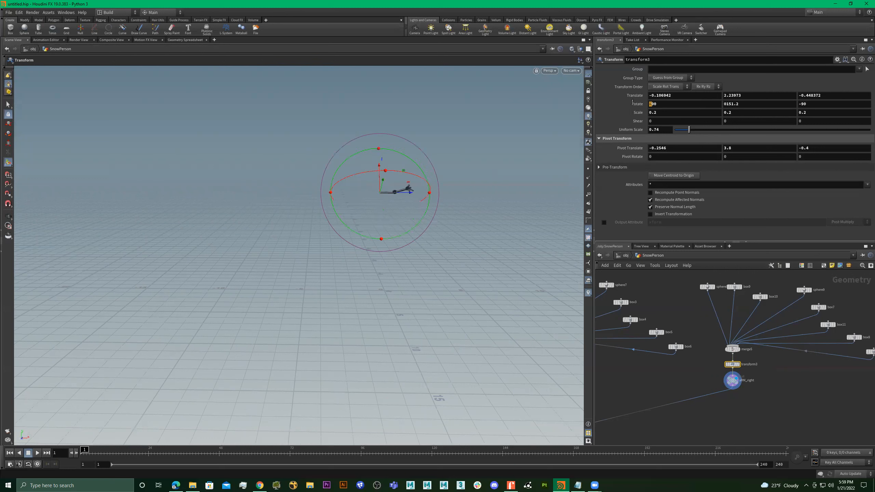
{"action": "type", "text": "0"}
{"action": "key", "text": "Return"}
- Display merge2 to view the right arm together with the rest of the snow person
{"action": "scroll", "coordinate": [727, 393], "scroll_direction": "down", "scroll_amount": 2}
{"action": "scroll", "coordinate": [736, 407], "scroll_direction": "up", "scroll_amount": 5}
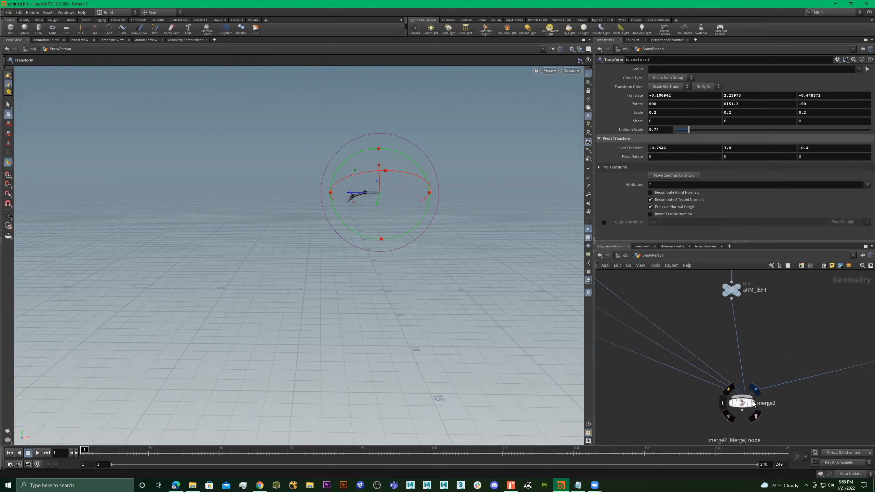
{"action": "left_click", "coordinate": [742, 404]}
{"action": "right_click_drag", "start_coordinate": [421, 204], "coordinate": [397, 222], "text": "alt"}
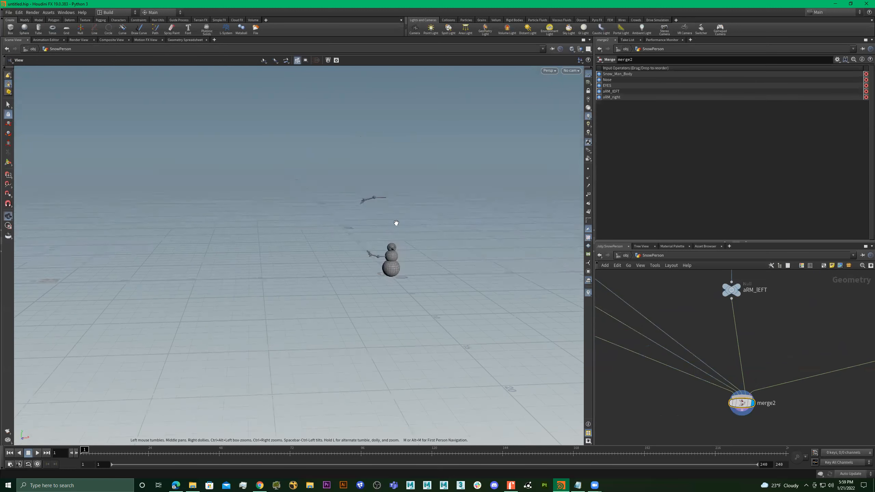
{"action": "middle_click_drag", "start_coordinate": [396, 223], "coordinate": [316, 238], "text": "alt"}
- Move and rotate the right arm in transform3 beside the body, to translate about 1.33, -2.48, 0.46 and rotate about -87, 241, -90
{"action": "scroll", "coordinate": [826, 373], "scroll_direction": "down", "scroll_amount": 3}
{"action": "scroll", "coordinate": [793, 348], "scroll_direction": "down", "scroll_amount": 3}
{"action": "scroll", "coordinate": [783, 362], "scroll_direction": "up", "scroll_amount": 4}
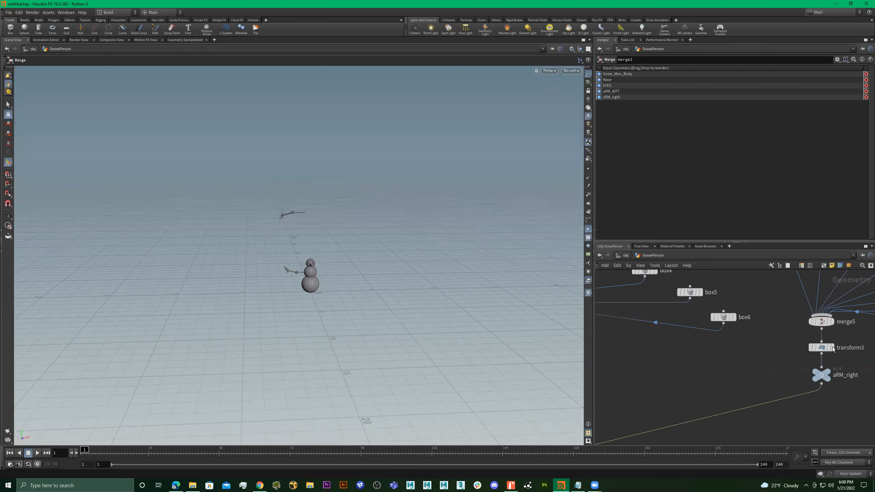
{"action": "left_click", "coordinate": [828, 347]}
{"action": "key", "text": "Escape"}
{"action": "right_click_drag", "start_coordinate": [345, 230], "coordinate": [377, 230], "text": "alt"}
{"action": "left_click_drag", "start_coordinate": [377, 231], "coordinate": [380, 185], "text": "alt"}
{"action": "left_click_drag", "start_coordinate": [365, 242], "coordinate": [367, 367]}
{"action": "left_click_drag", "start_coordinate": [301, 367], "coordinate": [367, 292]}
{"action": "key", "text": "space"}
{"action": "key", "text": "space"}
- Fit the right arm against the middle sphere, with transform3 at translate about 0.61, -2.19, 0.49 and rotate about -88, 133, -86
{"action": "left_click_drag", "start_coordinate": [431, 263], "coordinate": [381, 270]}
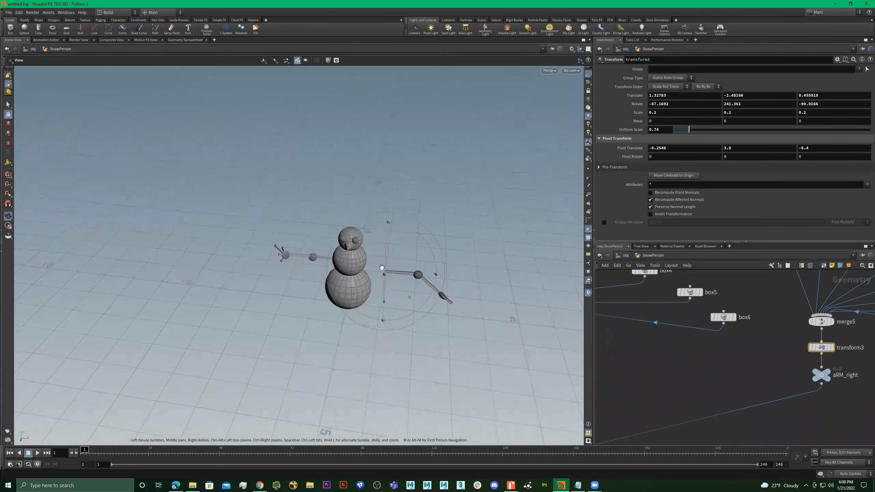
{"action": "right_click_drag", "start_coordinate": [381, 270], "coordinate": [531, 276]}
{"action": "left_click_drag", "start_coordinate": [426, 286], "coordinate": [245, 284]}
{"action": "key", "text": "space"}
{"action": "left_click_drag", "start_coordinate": [318, 289], "coordinate": [351, 52]}
{"action": "key", "text": "space"}
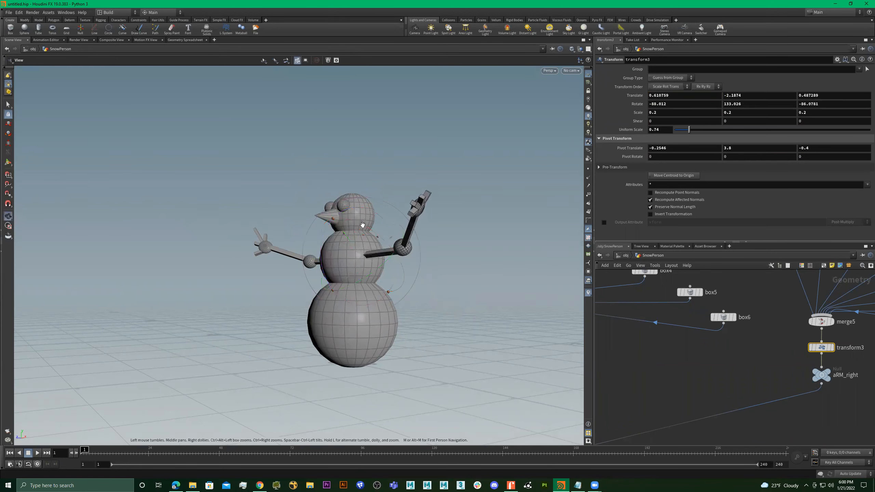
{"action": "left_click_drag", "start_coordinate": [362, 224], "coordinate": [448, 253], "text": "alt"}
{"action": "right_click_drag", "start_coordinate": [448, 254], "coordinate": [412, 264], "text": "alt"}
{"action": "left_click_drag", "start_coordinate": [412, 263], "coordinate": [375, 305], "text": "alt"}
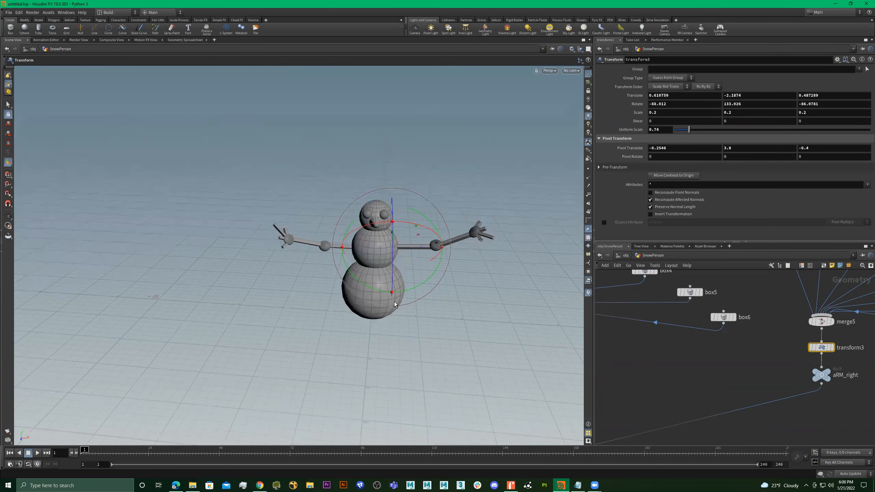
- Duplicate the aRM_lEFT null, place the copy below merge2 and connect it to merge2's output
{"action": "scroll", "coordinate": [764, 353], "scroll_direction": "down", "scroll_amount": 6}
{"action": "middle_click_drag", "start_coordinate": [738, 366], "coordinate": [783, 358]}
{"action": "scroll", "coordinate": [727, 382], "scroll_direction": "up", "scroll_amount": 5}
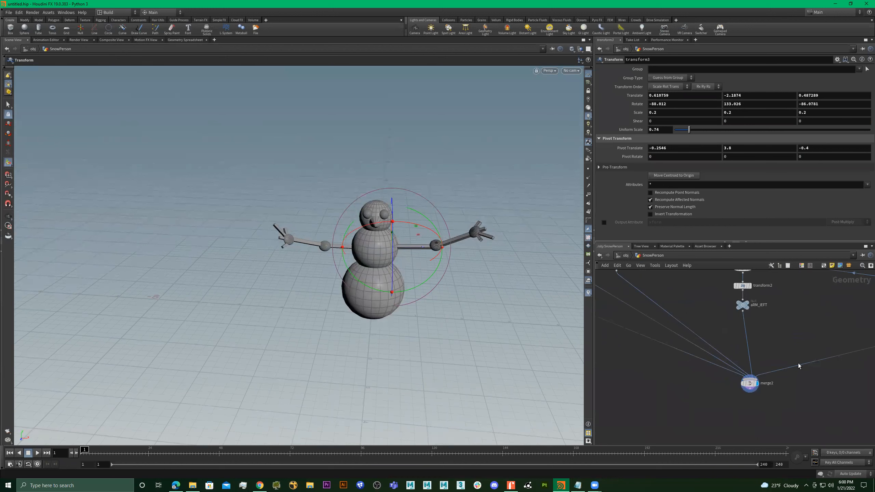
{"action": "left_click_drag", "start_coordinate": [743, 305], "coordinate": [747, 437], "text": "alt"}
{"action": "scroll", "coordinate": [748, 413], "scroll_direction": "up", "scroll_amount": 4}
{"action": "left_click_drag", "start_coordinate": [745, 401], "coordinate": [751, 363]}
{"action": "middle_click_drag", "start_coordinate": [751, 371], "coordinate": [750, 303]}
{"action": "left_click_drag", "start_coordinate": [748, 400], "coordinate": [752, 357]}
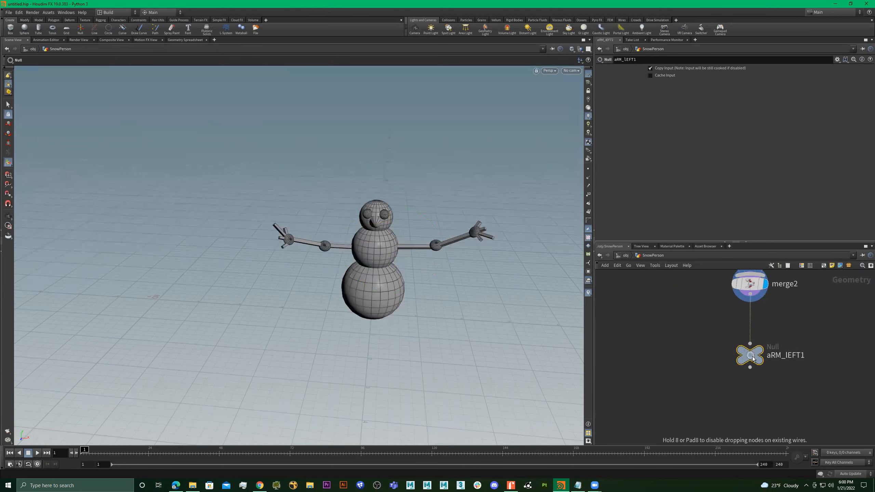
- Rename the duplicated null under merge2 as OUT_SnowPerson
{"action": "double_click", "coordinate": [775, 356]}
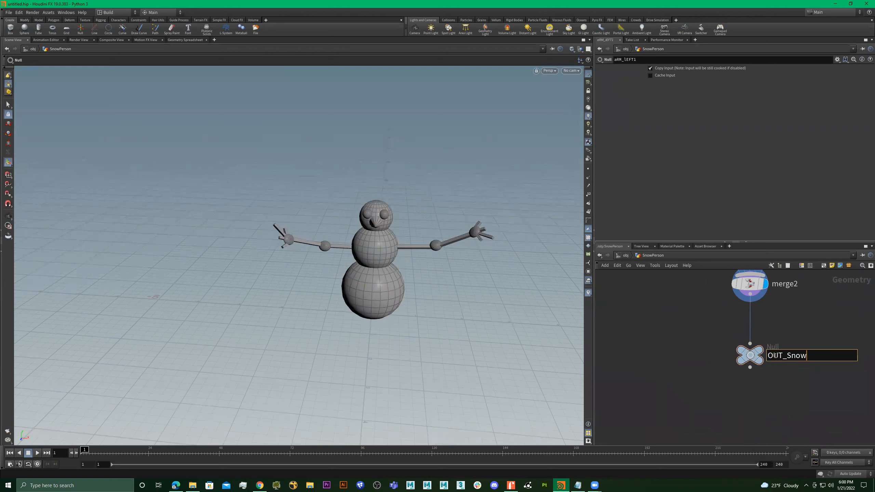
{"action": "type", "text": "OUT_Snowman"}
{"action": "key", "text": "Return"}
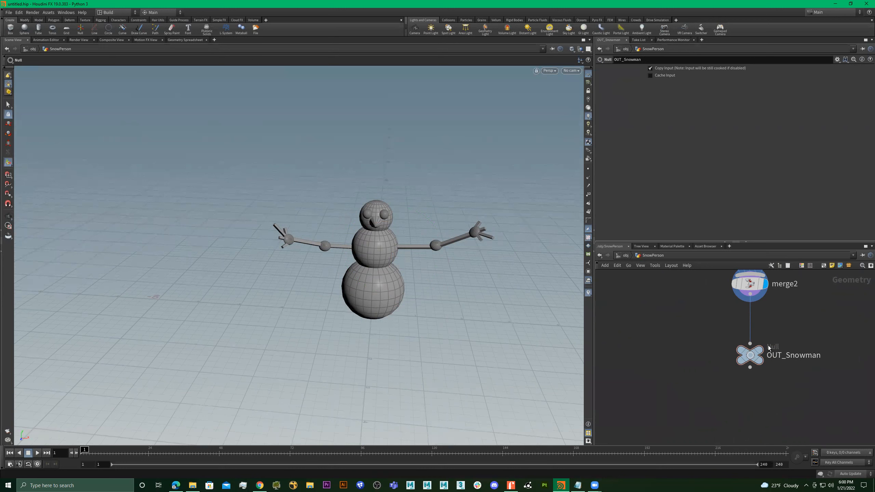
{"action": "double_click", "coordinate": [820, 359]}
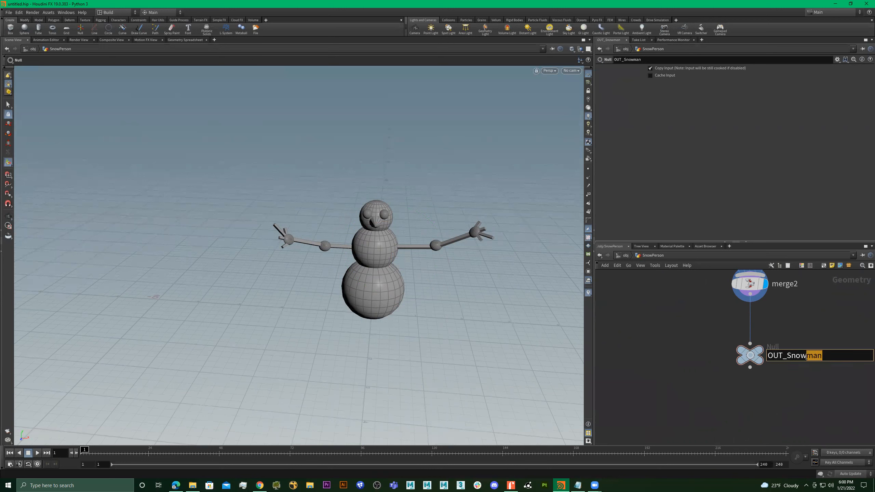
{"action": "type", "text": "Person"}
{"action": "key", "text": "Return"}
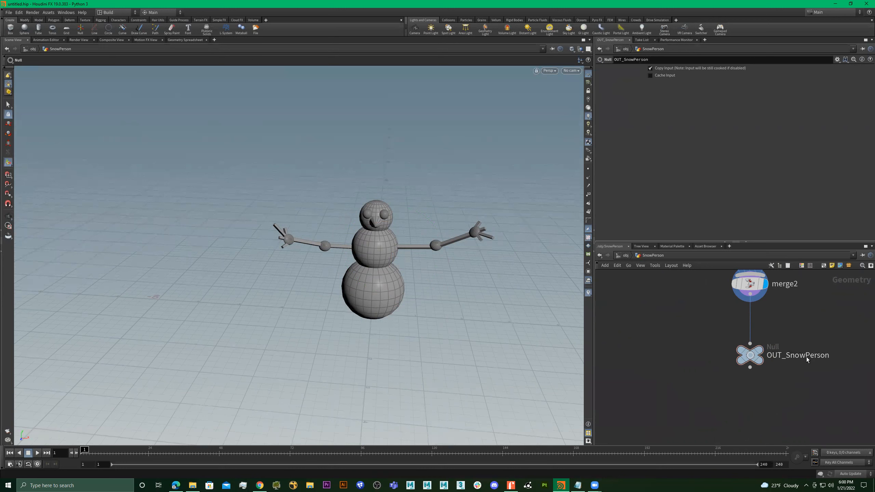
- Make the OUT_SnowPerson null the displayed node of the network
{"action": "left_click", "coordinate": [758, 350]}
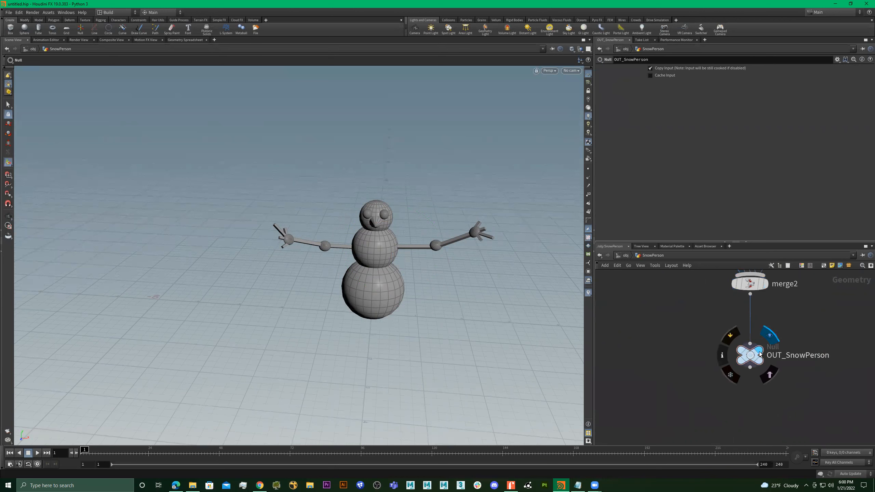
{"action": "key", "text": "Escape"}
{"action": "left_click_drag", "start_coordinate": [301, 283], "coordinate": [365, 271]}
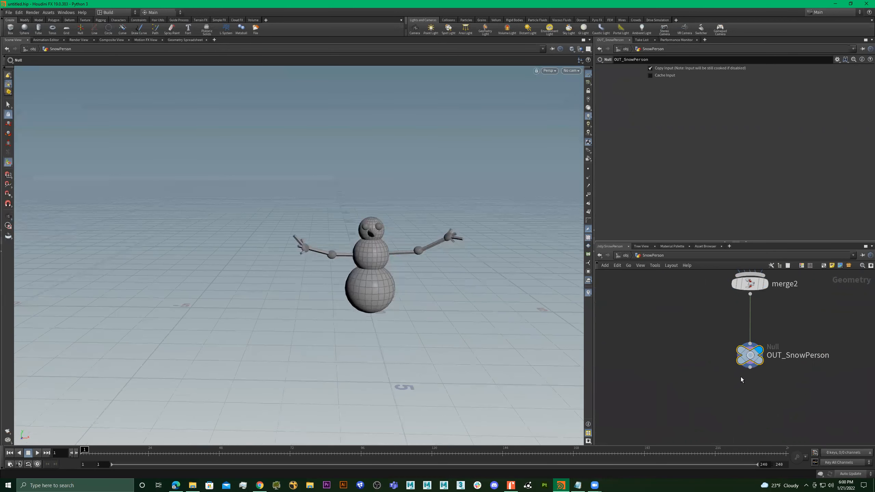
- Review the network branch by branch, checking the body, Nose, EYES, left arm, right arm and OUT_SnowPerson nulls
{"action": "scroll", "coordinate": [736, 374], "scroll_direction": "down", "scroll_amount": 10}
{"action": "scroll", "coordinate": [735, 349], "scroll_direction": "up", "scroll_amount": 2}
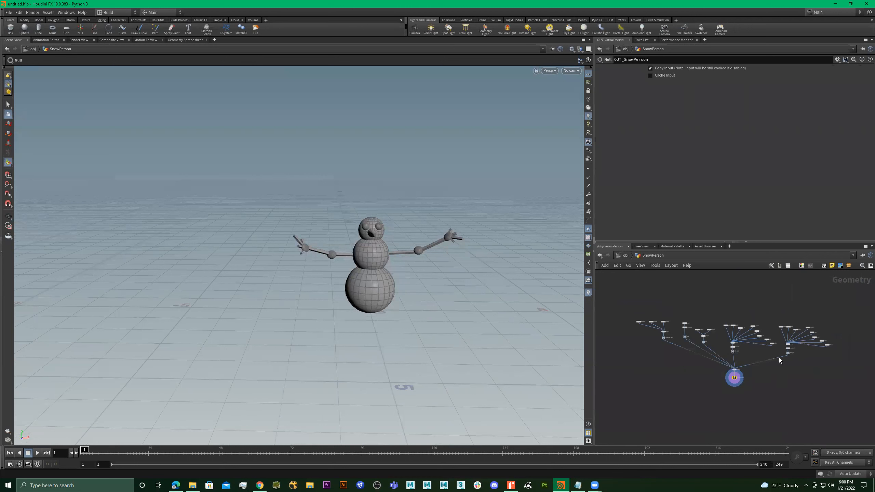
{"action": "scroll", "coordinate": [712, 349], "scroll_direction": "up", "scroll_amount": 5}
{"action": "middle_click_drag", "start_coordinate": [693, 379], "coordinate": [822, 390]}
{"action": "scroll", "coordinate": [715, 331], "scroll_direction": "up", "scroll_amount": 4}
{"action": "left_click", "coordinate": [725, 332]}
{"action": "middle_click_drag", "start_coordinate": [864, 355], "coordinate": [712, 351]}
{"action": "left_click", "coordinate": [681, 324]}
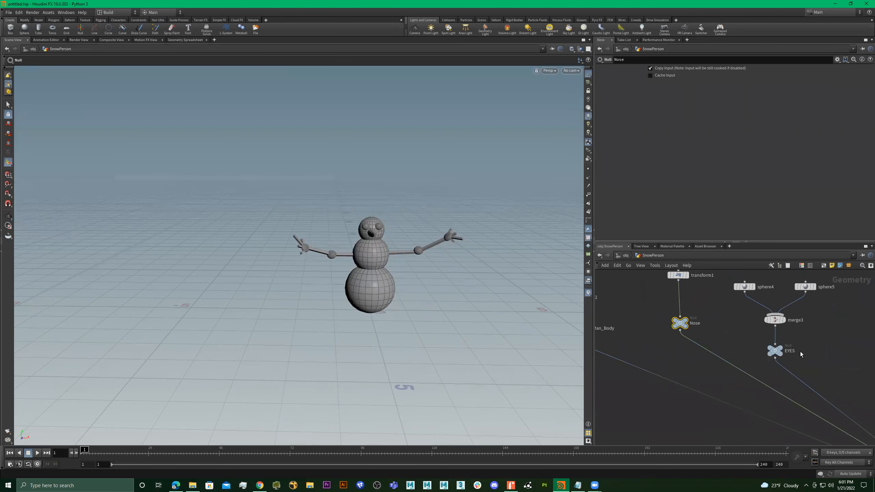
{"action": "middle_click_drag", "start_coordinate": [803, 367], "coordinate": [758, 358]}
{"action": "left_click_drag", "start_coordinate": [818, 385], "coordinate": [699, 413]}
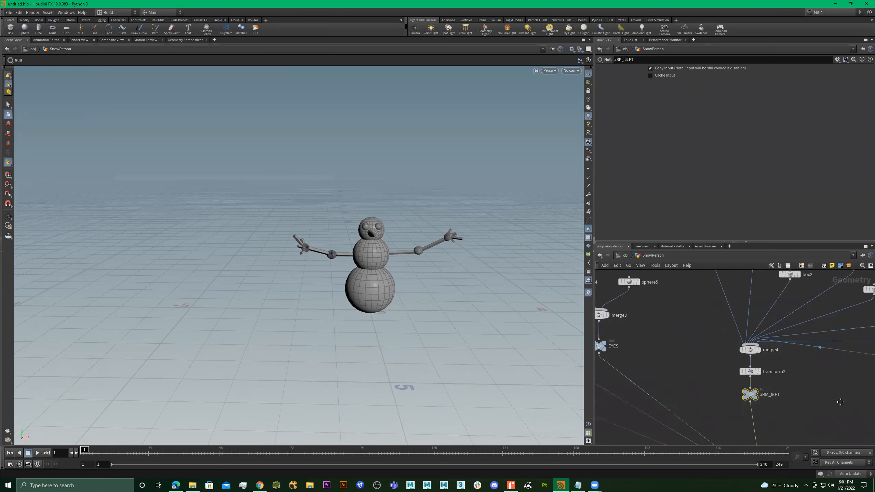
{"action": "middle_click_drag", "start_coordinate": [840, 403], "coordinate": [637, 371]}
{"action": "left_click_drag", "start_coordinate": [850, 390], "coordinate": [810, 360]}
{"action": "scroll", "coordinate": [706, 401], "scroll_direction": "down", "scroll_amount": 4}
{"action": "middle_click_drag", "start_coordinate": [684, 389], "coordinate": [764, 356]}
{"action": "scroll", "coordinate": [747, 403], "scroll_direction": "up", "scroll_amount": 4}
{"action": "left_click_drag", "start_coordinate": [769, 400], "coordinate": [705, 417]}
{"action": "scroll", "coordinate": [755, 408], "scroll_direction": "down", "scroll_amount": 1}
{"action": "scroll", "coordinate": [766, 402], "scroll_direction": "down", "scroll_amount": 5}
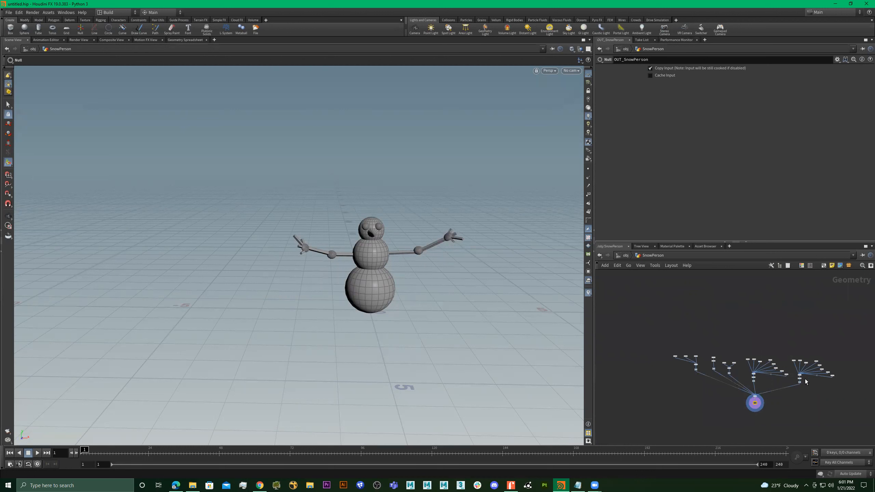
- Duplicate the entire snow person node network and place the copy beside the original
{"action": "left_click_drag", "start_coordinate": [696, 381], "coordinate": [653, 420]}
{"action": "scroll", "coordinate": [758, 418], "scroll_direction": "down", "scroll_amount": 2}
{"action": "middle_click_drag", "start_coordinate": [775, 415], "coordinate": [701, 389]}
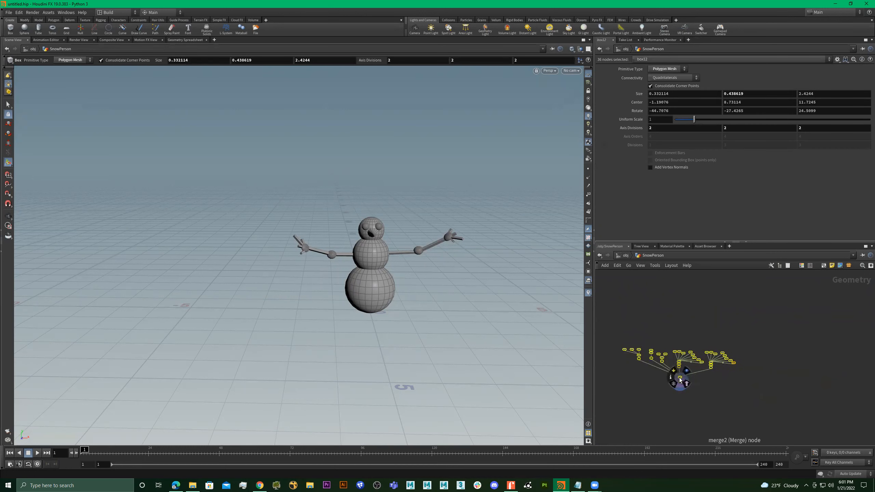
{"action": "left_click", "coordinate": [679, 380]}
{"action": "left_click_drag", "start_coordinate": [798, 377], "coordinate": [816, 380], "text": "alt"}
{"action": "scroll", "coordinate": [813, 392], "scroll_direction": "up", "scroll_amount": 1}
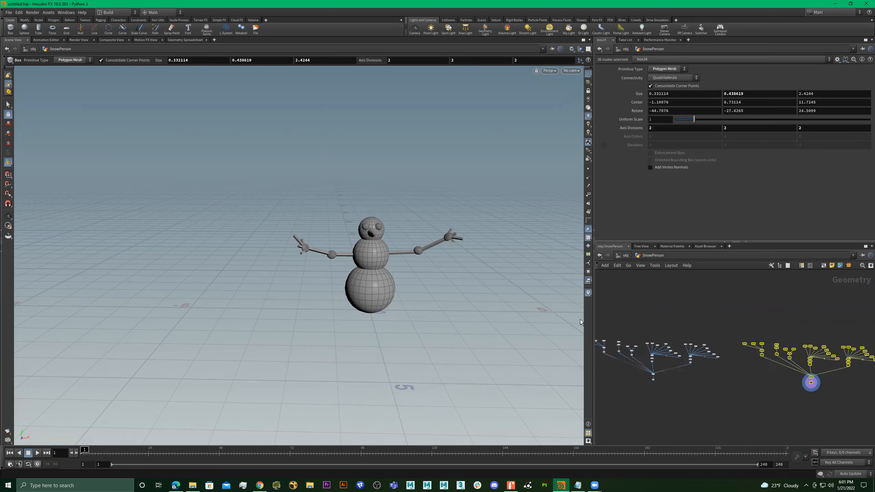
- Insert a Transform node between merge6 and OUT_SnowPerson1 in the duplicated network
{"action": "scroll", "coordinate": [816, 382], "scroll_direction": "up", "scroll_amount": 4}
{"action": "left_click", "coordinate": [804, 349]}
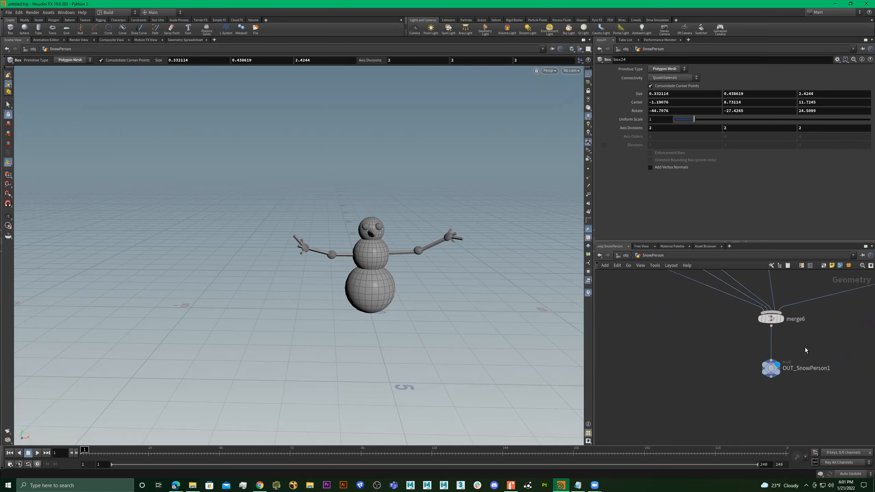
{"action": "key", "text": "Tab"}
{"action": "type", "text": "transform"}
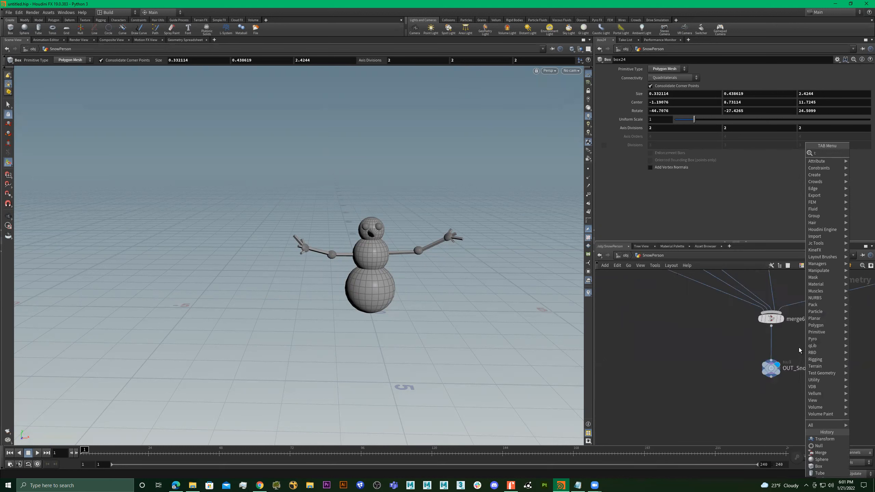
{"action": "key", "text": "Return"}
{"action": "left_click", "coordinate": [799, 347]}
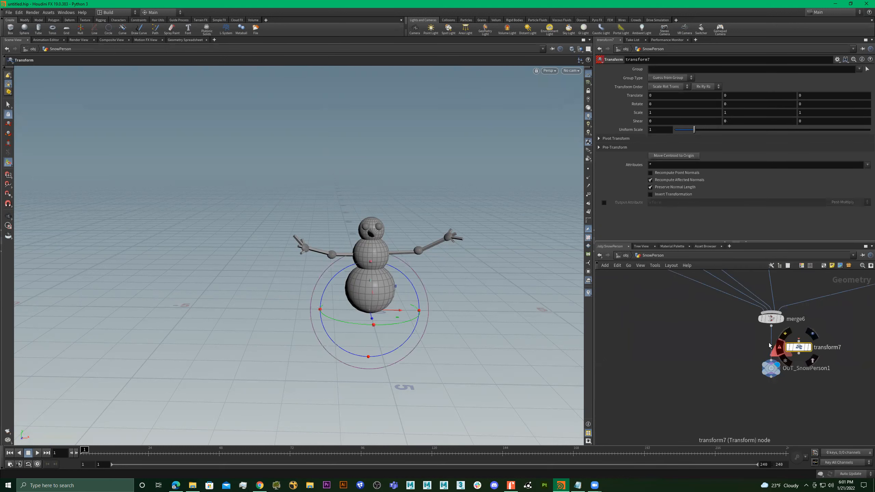
{"action": "left_click_drag", "start_coordinate": [799, 350], "coordinate": [778, 346]}
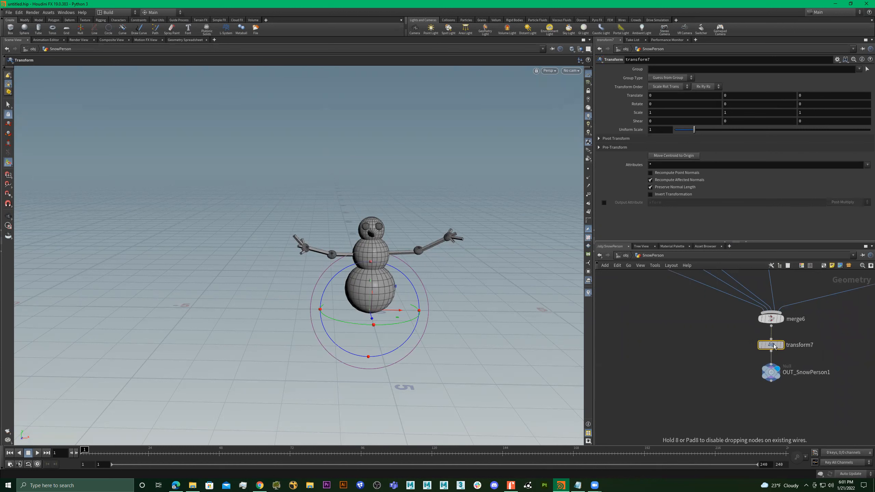
- Move the duplicated snow person about 5.2 units along Z with the new transform node
{"action": "left_click_drag", "start_coordinate": [385, 277], "coordinate": [237, 337], "text": "alt"}
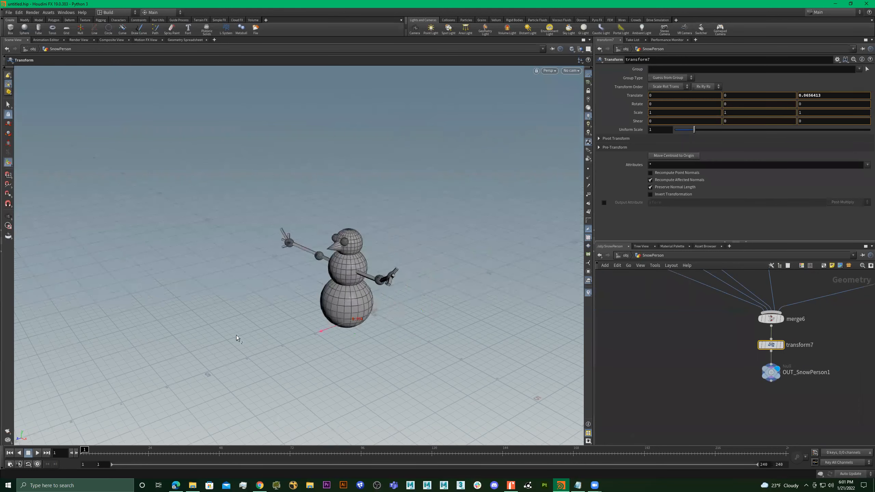
{"action": "scroll", "coordinate": [669, 361], "scroll_direction": "down", "scroll_amount": 5}
{"action": "scroll", "coordinate": [636, 330], "scroll_direction": "up", "scroll_amount": 5}
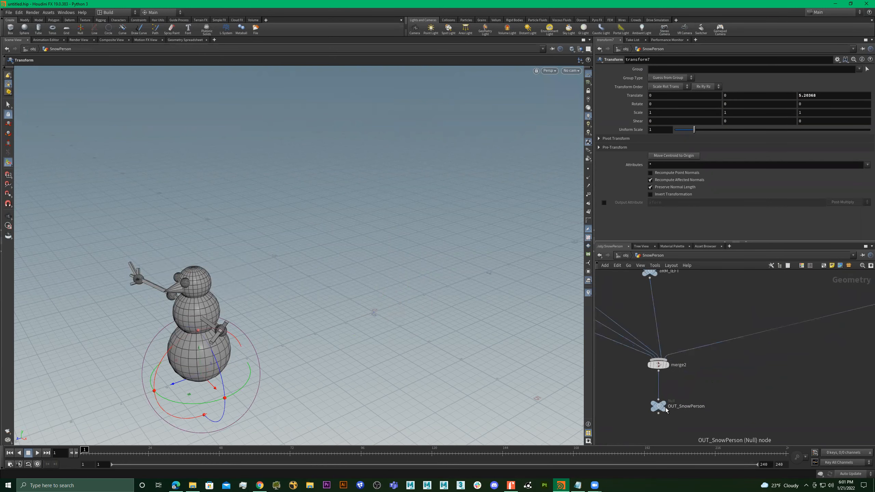
- Turn on the template display for the original snow person's OUT_SnowPerson null, keeping the duplicated snow person as the displayed geometry
{"action": "left_click", "coordinate": [667, 413]}
{"action": "scroll", "coordinate": [744, 391], "scroll_direction": "down", "scroll_amount": 5}
{"action": "middle_click_drag", "start_coordinate": [830, 382], "coordinate": [637, 381]}
{"action": "scroll", "coordinate": [794, 388], "scroll_direction": "up", "scroll_amount": 2}
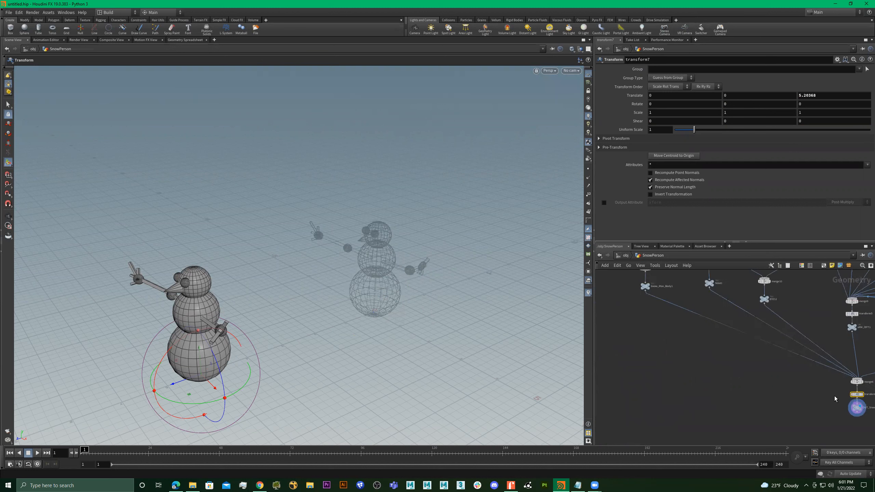
{"action": "middle_click_drag", "start_coordinate": [835, 399], "coordinate": [661, 367]}
{"action": "scroll", "coordinate": [646, 367], "scroll_direction": "up", "scroll_amount": 2}
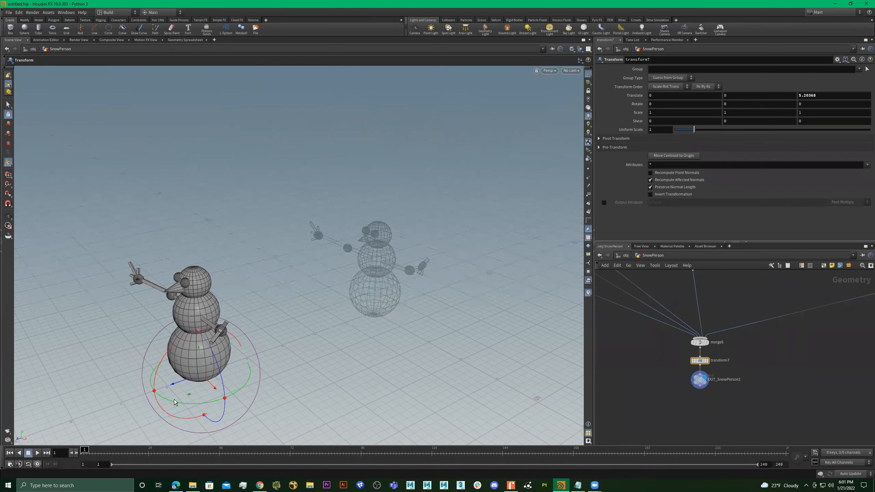
- Use transform7 to rotate the second snow person about 138.5° around Y and move it to about -2.0 in X and 3.44 in Z
{"action": "left_click_drag", "start_coordinate": [181, 405], "coordinate": [278, 347]}
{"action": "left_click_drag", "start_coordinate": [243, 380], "coordinate": [444, 224], "text": "alt"}
{"action": "key", "text": "ctrl+z"}
- Duplicate the second snow person's entire node network and place the copy beside it
{"action": "scroll", "coordinate": [779, 378], "scroll_direction": "down", "scroll_amount": 8}
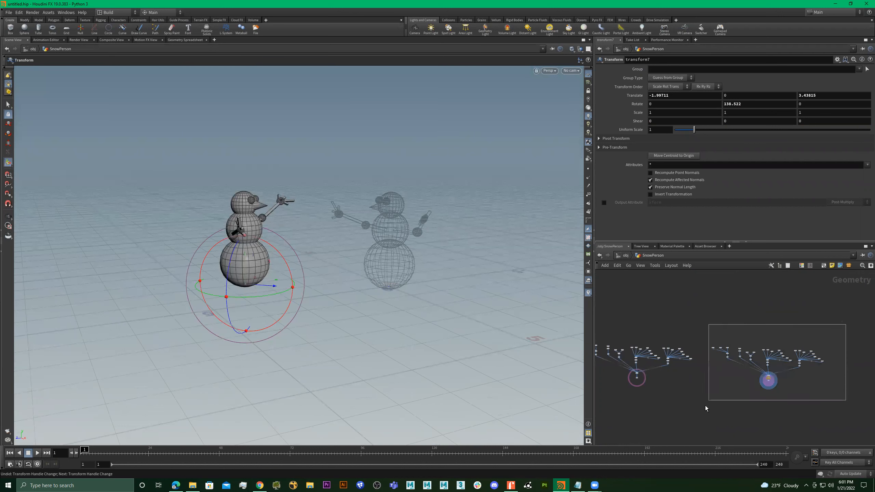
{"action": "left_click_drag", "start_coordinate": [705, 406], "coordinate": [706, 408]}
{"action": "middle_click_drag", "start_coordinate": [789, 387], "coordinate": [717, 378]}
{"action": "scroll", "coordinate": [717, 378], "scroll_direction": "up", "scroll_amount": 4}
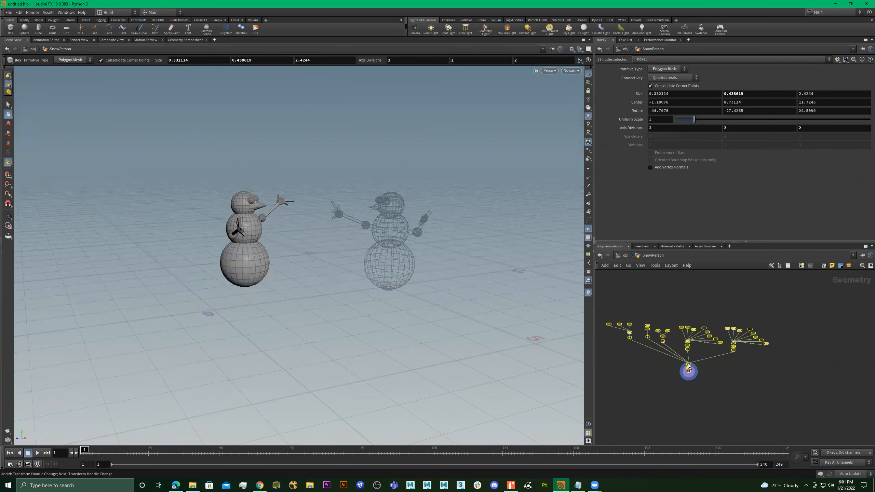
{"action": "left_click_drag", "start_coordinate": [688, 368], "coordinate": [853, 370], "text": "alt"}
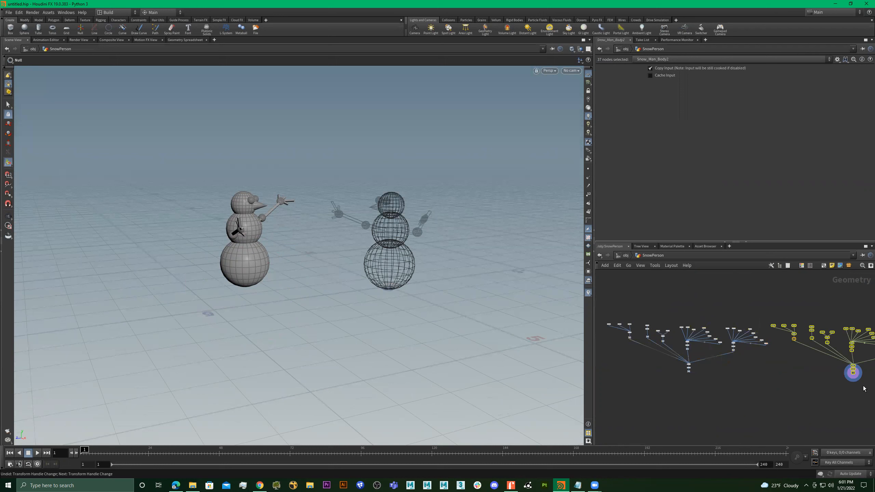
- Use transform10 to move the third snow person to about 1.93 in X and 3.98 in Z, rotated about 220.8° around Y
{"action": "middle_click_drag", "start_coordinate": [848, 388], "coordinate": [834, 388]}
{"action": "scroll", "coordinate": [672, 379], "scroll_direction": "up", "scroll_amount": 5}
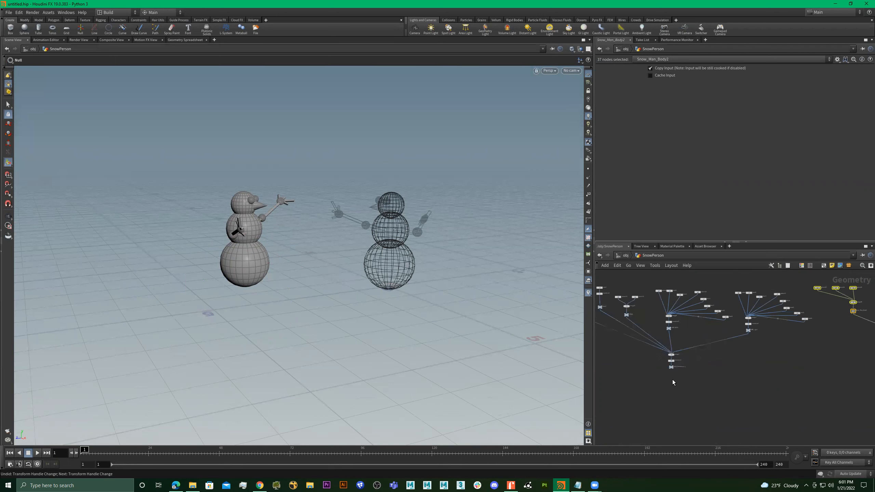
{"action": "scroll", "coordinate": [795, 382], "scroll_direction": "down", "scroll_amount": 5}
{"action": "scroll", "coordinate": [749, 369], "scroll_direction": "up", "scroll_amount": 5}
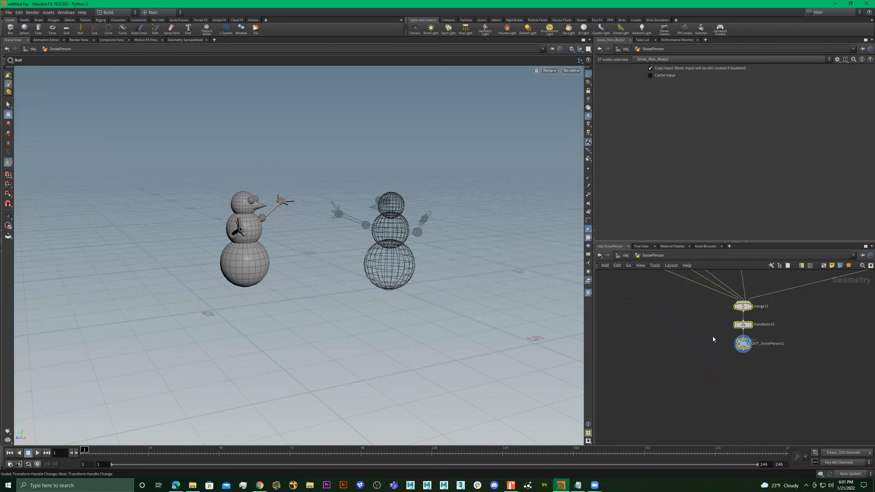
{"action": "left_click", "coordinate": [743, 324]}
{"action": "left_click_drag", "start_coordinate": [410, 293], "coordinate": [331, 336]}
- Raise the third snow person's right arm by rotating transform9 to about -50.2°, 154.8° and -24.9° in X, Y and Z
{"action": "scroll", "coordinate": [725, 362], "scroll_direction": "down", "scroll_amount": 5}
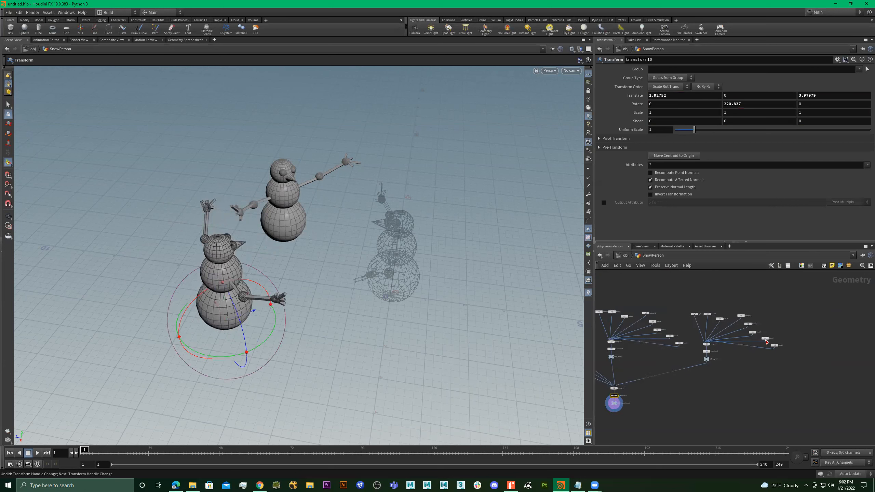
{"action": "right_click_drag", "start_coordinate": [678, 382], "coordinate": [738, 392]}
{"action": "middle_click_drag", "start_coordinate": [707, 385], "coordinate": [754, 385]}
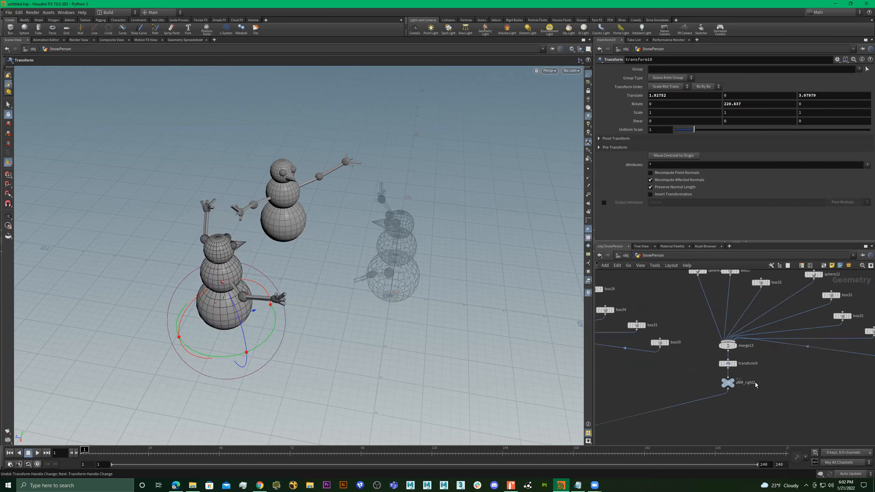
{"action": "right_click_drag", "start_coordinate": [738, 378], "coordinate": [776, 351]}
{"action": "left_click", "coordinate": [722, 353]}
{"action": "left_click_drag", "start_coordinate": [412, 330], "coordinate": [460, 307], "text": "alt"}
{"action": "scroll", "coordinate": [789, 380], "scroll_direction": "down", "scroll_amount": 8}
{"action": "scroll", "coordinate": [792, 376], "scroll_direction": "up", "scroll_amount": 8}
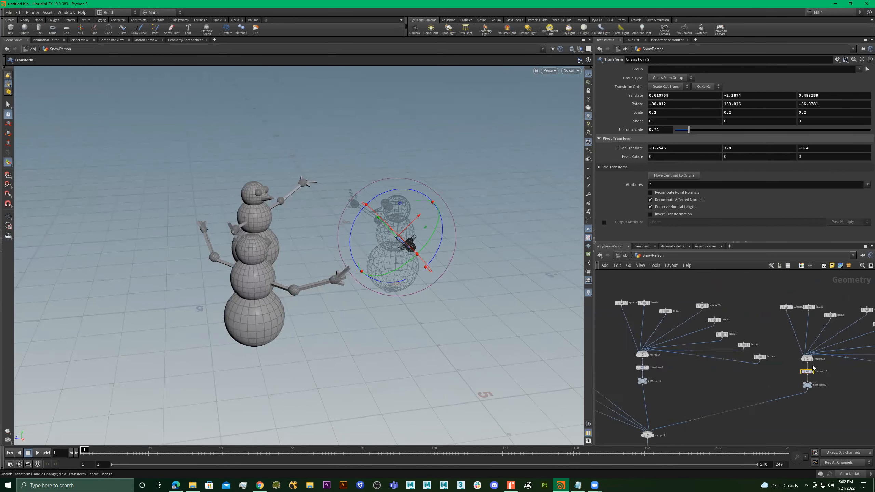
{"action": "scroll", "coordinate": [737, 378], "scroll_direction": "down", "scroll_amount": 7}
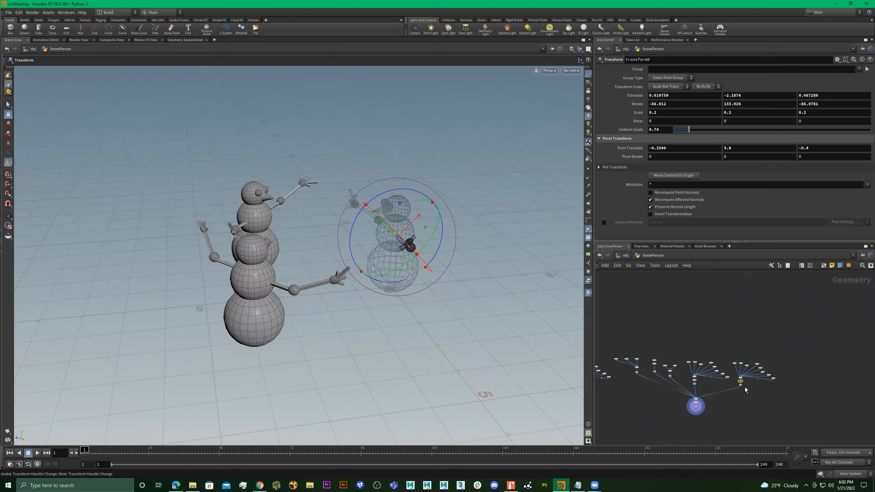
{"action": "scroll", "coordinate": [745, 387], "scroll_direction": "up", "scroll_amount": 8}
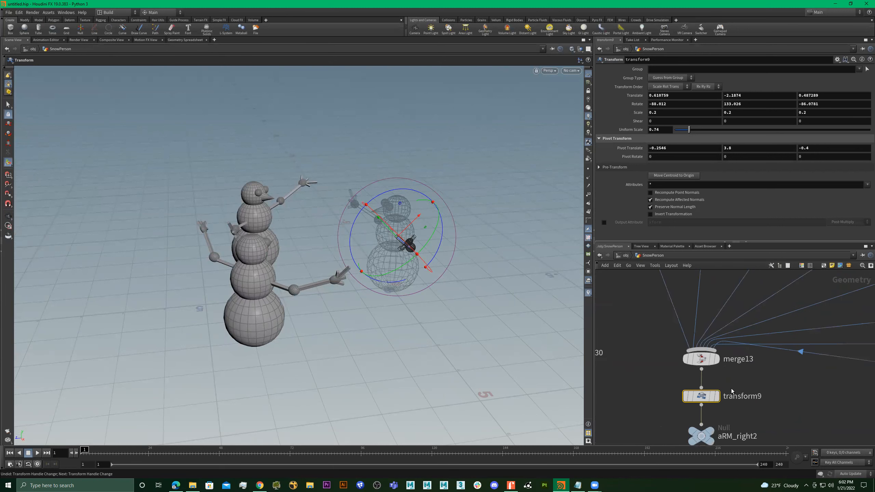
{"action": "left_click_drag", "start_coordinate": [753, 397], "coordinate": [660, 404]}
{"action": "left_click", "coordinate": [736, 376]}
{"action": "left_click_drag", "start_coordinate": [403, 268], "coordinate": [519, 256]}
{"action": "key", "text": "space"}
{"action": "left_click_drag", "start_coordinate": [448, 246], "coordinate": [428, 239]}
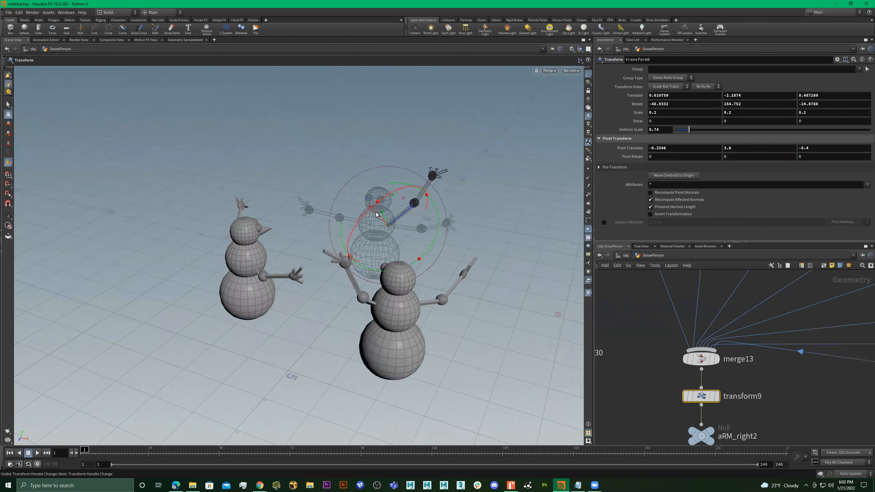
{"action": "left_click_drag", "start_coordinate": [356, 231], "coordinate": [402, 264]}
- Add a Merge node below the three snow person networks
{"action": "scroll", "coordinate": [774, 356], "scroll_direction": "down", "scroll_amount": 8}
{"action": "middle_click_drag", "start_coordinate": [638, 367], "coordinate": [747, 344]}
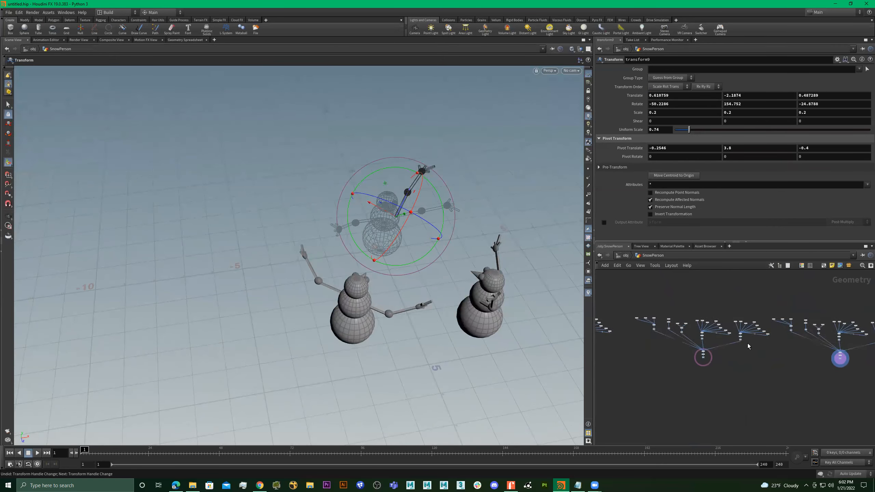
{"action": "scroll", "coordinate": [747, 345], "scroll_direction": "down", "scroll_amount": 4}
{"action": "middle_click_drag", "start_coordinate": [696, 363], "coordinate": [736, 368]}
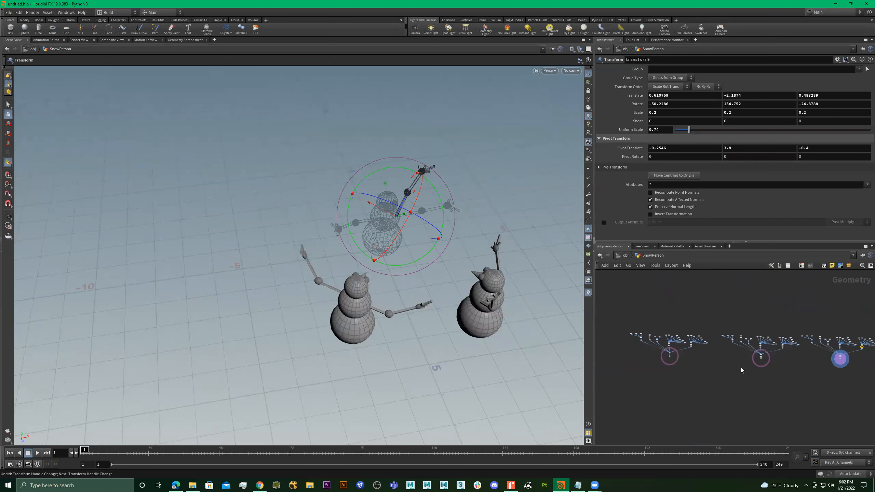
{"action": "key", "text": "Tab"}
{"action": "type", "text": "me"}
{"action": "key", "text": "Return"}
{"action": "left_click", "coordinate": [726, 389]}
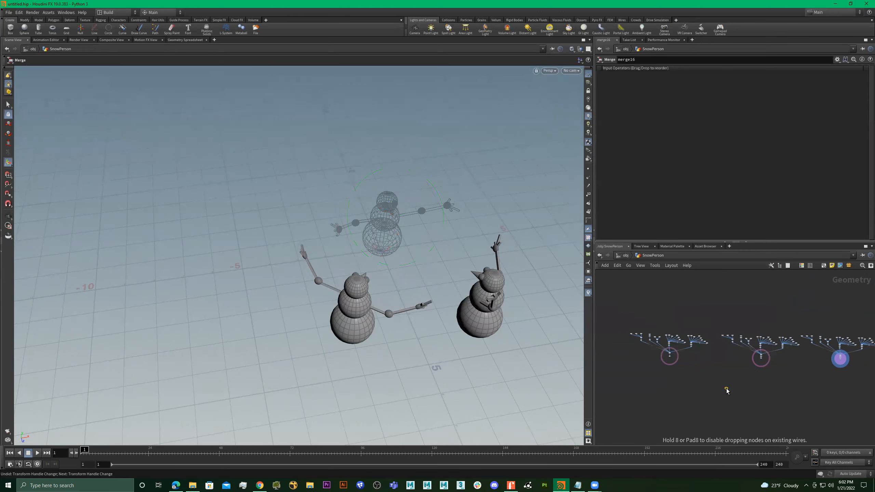
- Wire OUT_SnowPerson, OUT_SnowPerson1 and OUT_SnowPerson2 together into the new merge node and place it below the original network
{"action": "scroll", "coordinate": [672, 381], "scroll_direction": "up", "scroll_amount": 7}
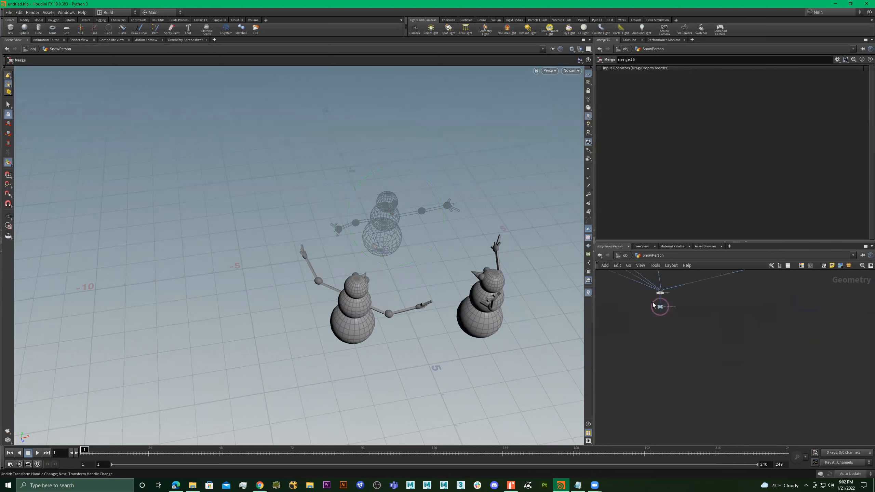
{"action": "left_click", "coordinate": [658, 306]}
{"action": "scroll", "coordinate": [692, 330], "scroll_direction": "down", "scroll_amount": 4}
{"action": "middle_click_drag", "start_coordinate": [782, 343], "coordinate": [674, 349]}
{"action": "scroll", "coordinate": [740, 340], "scroll_direction": "up", "scroll_amount": 5}
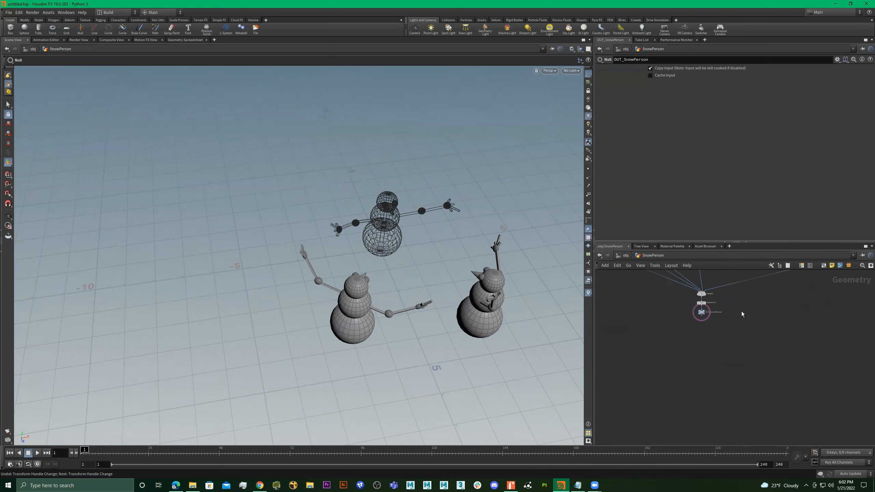
{"action": "left_click", "coordinate": [702, 312], "text": "shift"}
{"action": "scroll", "coordinate": [771, 329], "scroll_direction": "down", "scroll_amount": 4}
{"action": "middle_click_drag", "start_coordinate": [771, 329], "coordinate": [685, 343]}
{"action": "scroll", "coordinate": [828, 332], "scroll_direction": "up", "scroll_amount": 3}
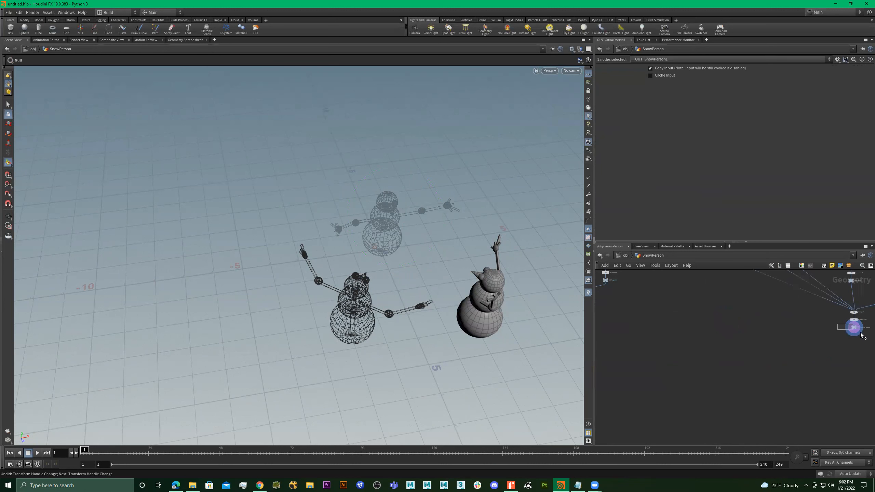
{"action": "left_click_drag", "start_coordinate": [860, 333], "coordinate": [862, 336], "text": "shift"}
{"action": "scroll", "coordinate": [836, 349], "scroll_direction": "down", "scroll_amount": 6}
{"action": "middle_click_drag", "start_coordinate": [689, 358], "coordinate": [786, 341]}
{"action": "scroll", "coordinate": [661, 334], "scroll_direction": "up", "scroll_amount": 3}
{"action": "scroll", "coordinate": [662, 334], "scroll_direction": "up", "scroll_amount": 2}
{"action": "middle_click_drag", "start_coordinate": [634, 310], "coordinate": [734, 319]}
{"action": "scroll", "coordinate": [704, 307], "scroll_direction": "up", "scroll_amount": 3}
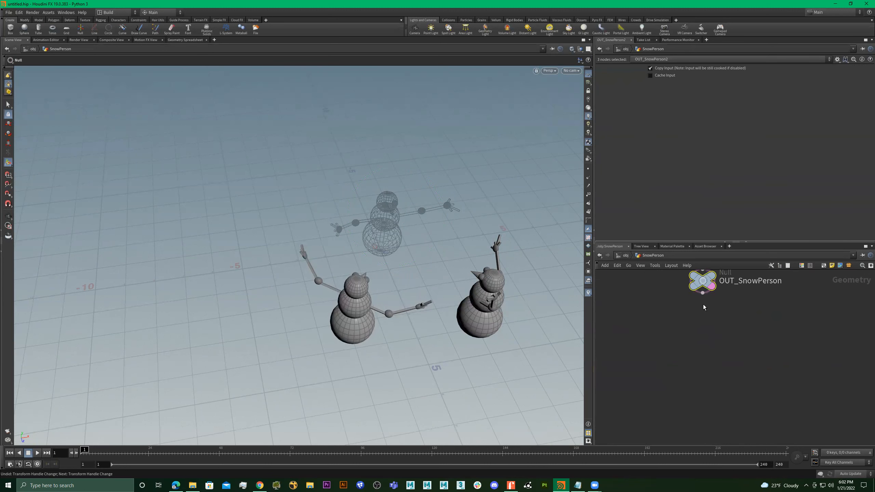
{"action": "left_click", "coordinate": [703, 295]}
{"action": "scroll", "coordinate": [711, 330], "scroll_direction": "down", "scroll_amount": 5}
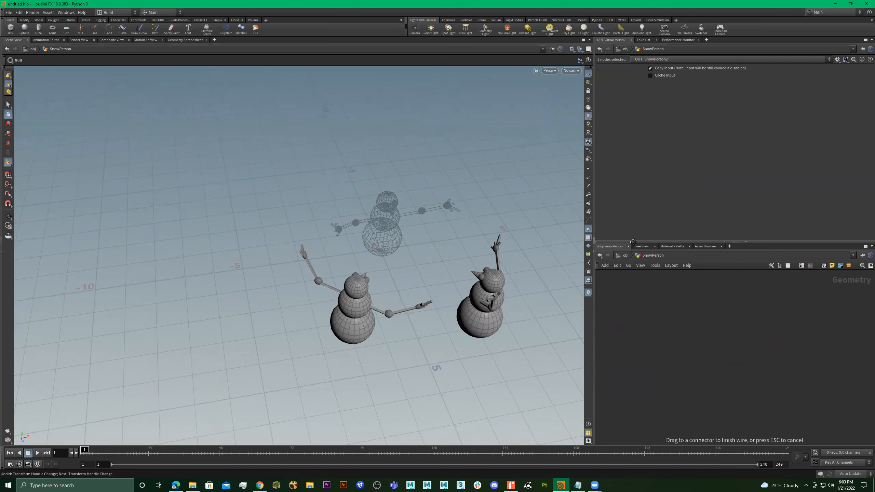
{"action": "scroll", "coordinate": [735, 325], "scroll_direction": "down", "scroll_amount": 2}
{"action": "scroll", "coordinate": [747, 328], "scroll_direction": "up", "scroll_amount": 6}
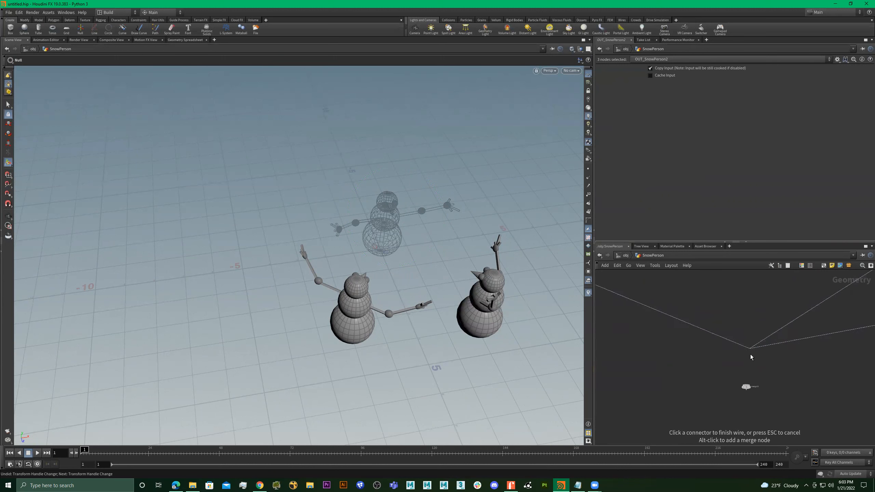
{"action": "left_click", "coordinate": [747, 383]}
{"action": "scroll", "coordinate": [758, 387], "scroll_direction": "down", "scroll_amount": 1}
{"action": "scroll", "coordinate": [757, 387], "scroll_direction": "down", "scroll_amount": 3}
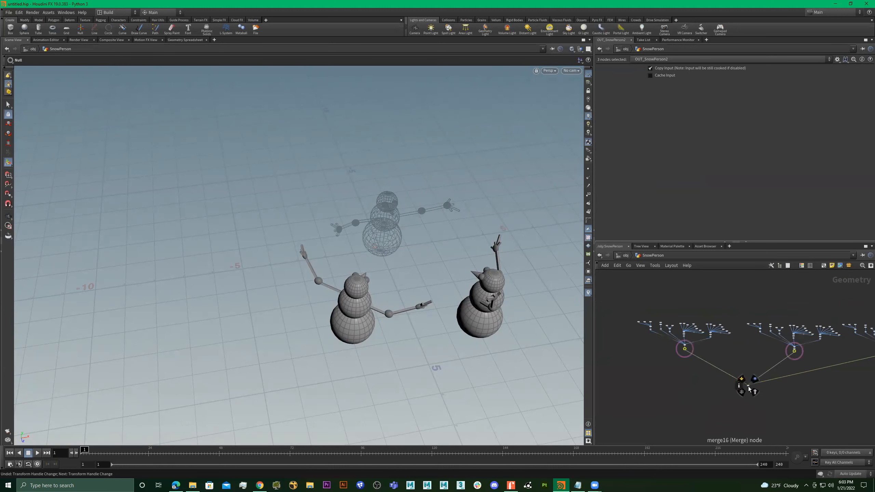
{"action": "left_click_drag", "start_coordinate": [735, 378], "coordinate": [685, 366]}
{"action": "scroll", "coordinate": [684, 379], "scroll_direction": "up", "scroll_amount": 5}
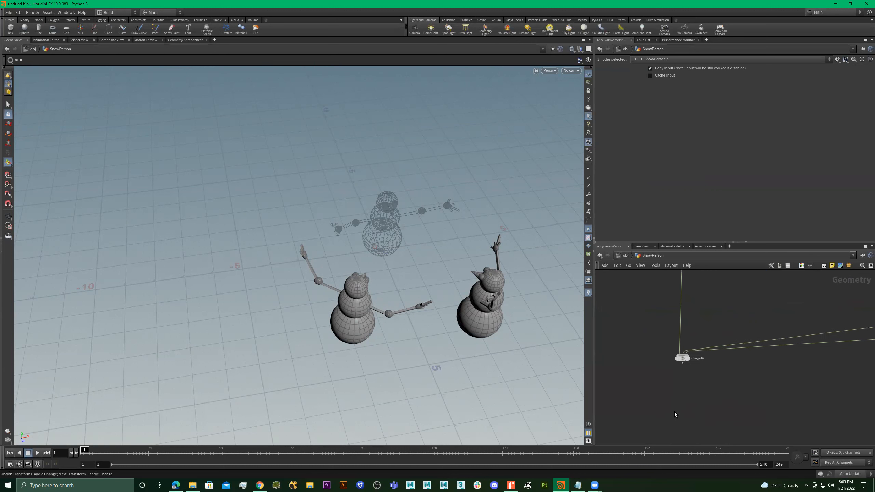
{"action": "key", "text": "Tab"}
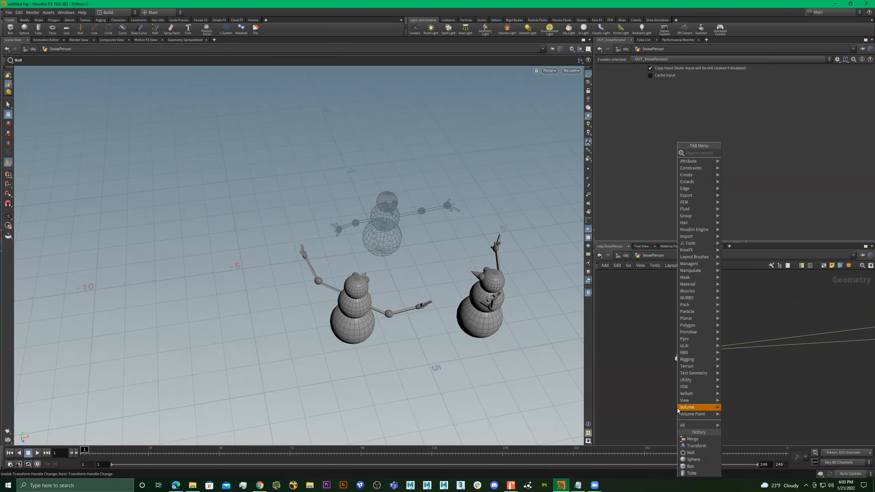
{"action": "mouse_move", "coordinate": [706, 407]}
{"action": "left_click", "coordinate": [659, 408]}
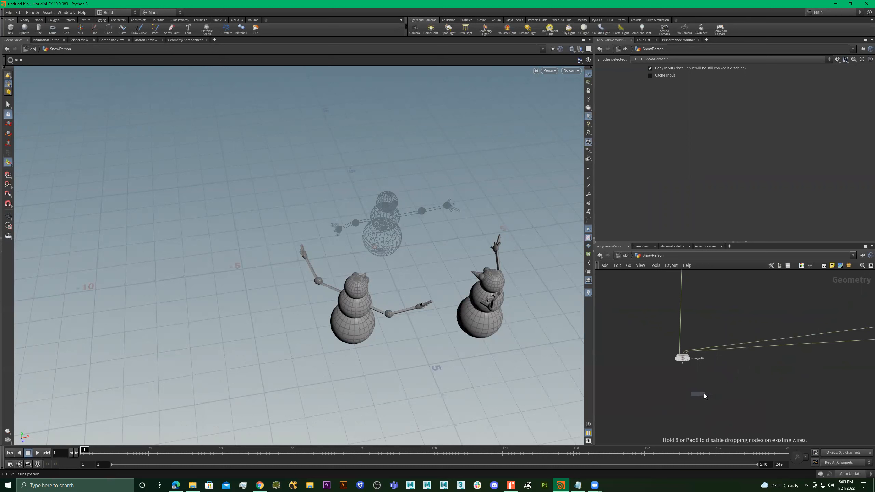
{"action": "left_click", "coordinate": [713, 393]}
{"action": "key", "text": "Delete"}
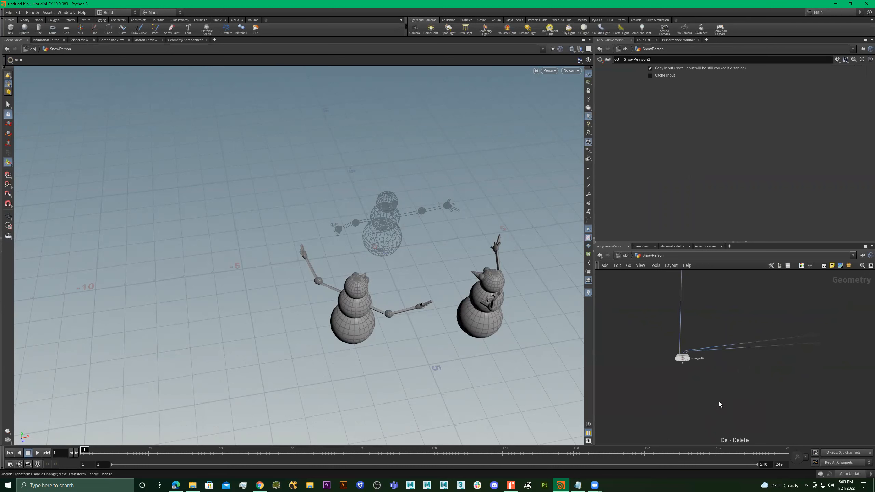
- Add a Null node below merge16 and wire the merge output into it
{"action": "key", "text": "Tab"}
{"action": "type", "text": "null"}
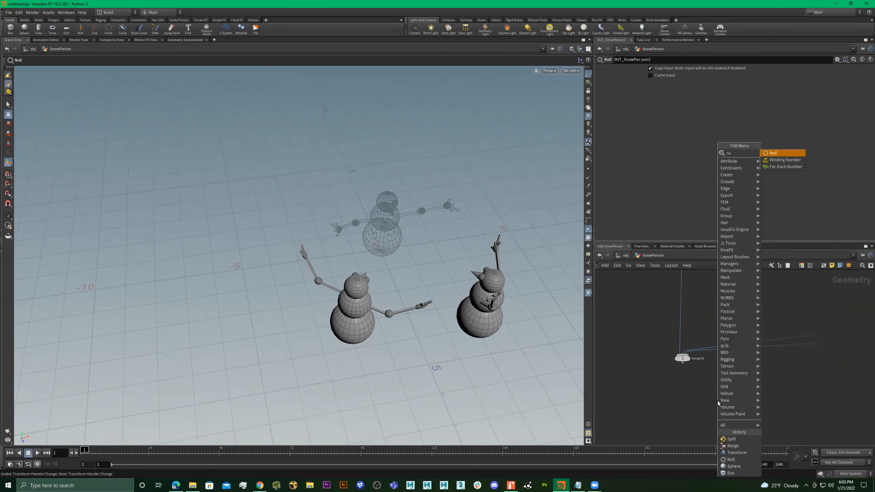
{"action": "key", "text": "Return"}
{"action": "left_click", "coordinate": [718, 401]}
{"action": "scroll", "coordinate": [671, 353], "scroll_direction": "up", "scroll_amount": 3}
{"action": "left_click", "coordinate": [686, 364]}
{"action": "left_click", "coordinate": [737, 422]}
{"action": "left_click_drag", "start_coordinate": [692, 403], "coordinate": [689, 401]}
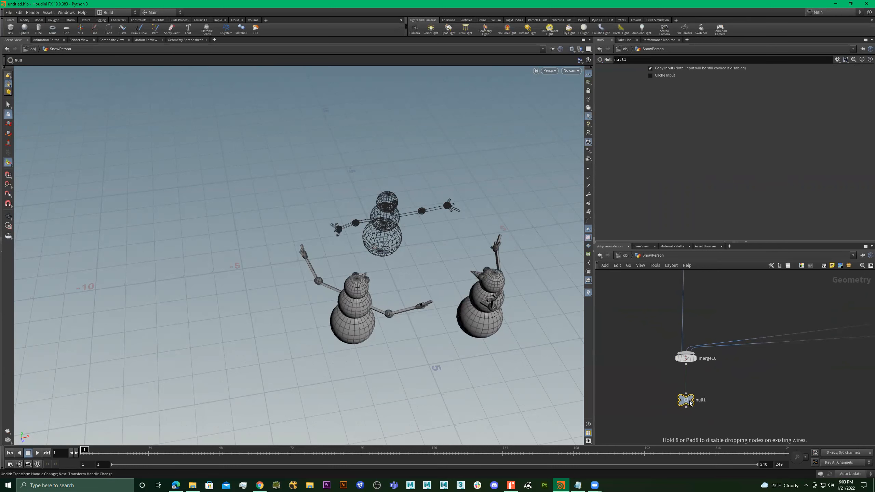
- Rename the new null OUT_Snowmen
{"action": "double_click", "coordinate": [690, 400]}
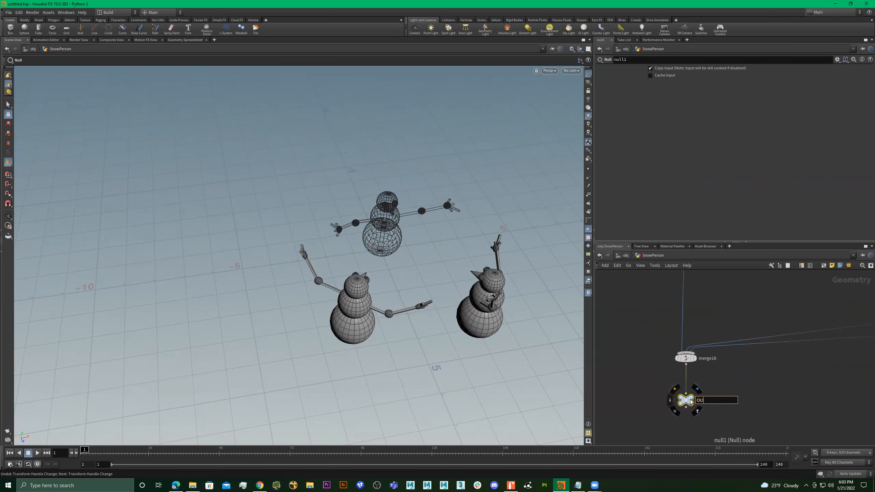
{"action": "type", "text": "OUT_Snowmen"}
{"action": "key", "text": "Return"}
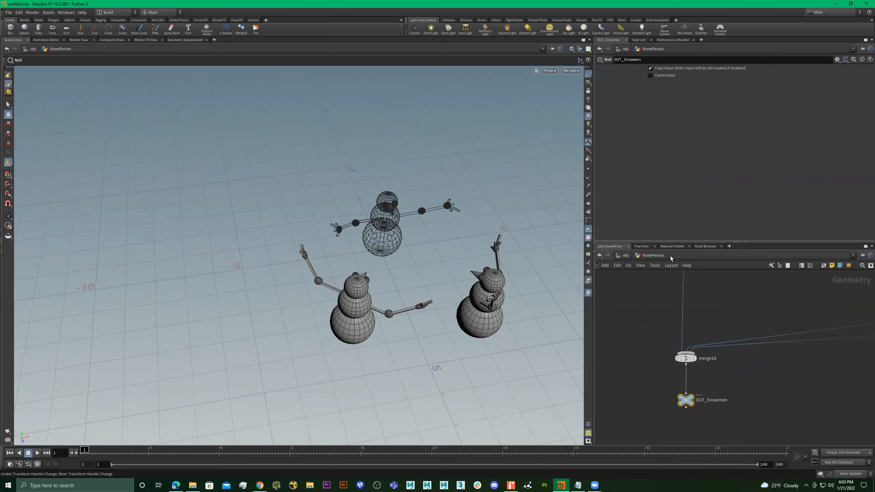
- Set the display flag on OUT_Snowmen inside the SnowPerson object
{"action": "key", "text": "u"}
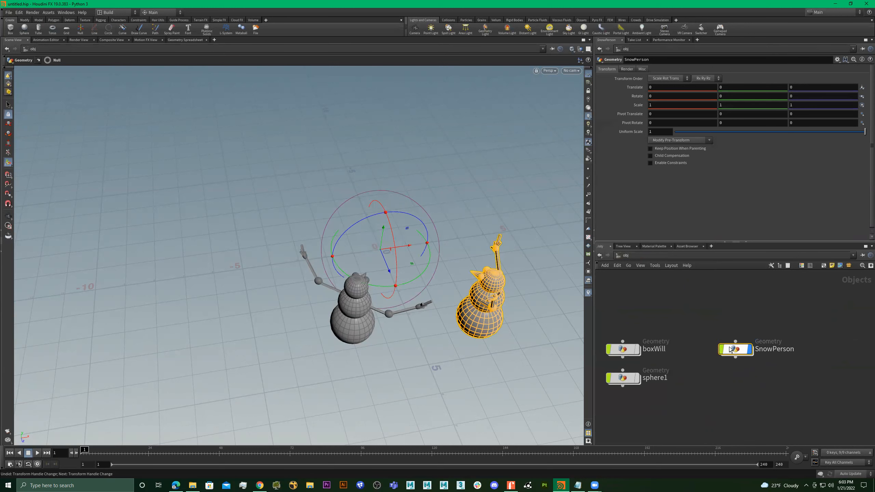
{"action": "double_click", "coordinate": [738, 354]}
{"action": "left_click", "coordinate": [693, 399]}
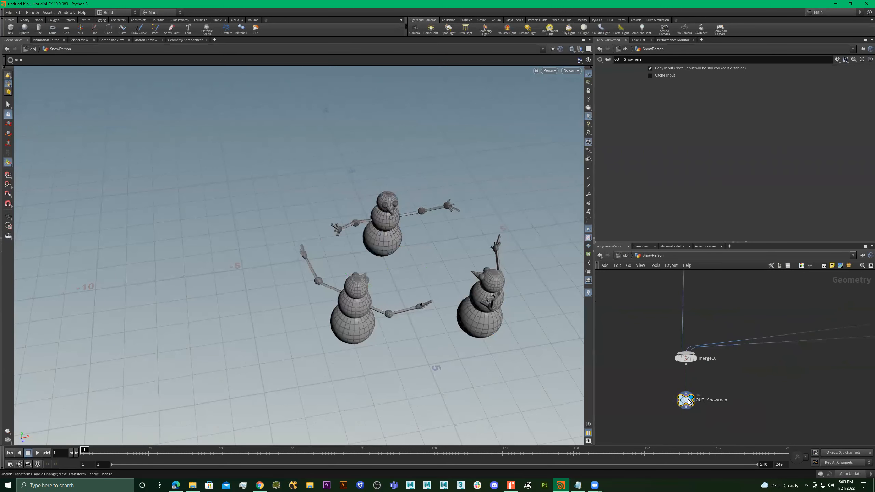
- Return to the object level and inspect the merged snow people from another angle
{"action": "key", "text": "u"}
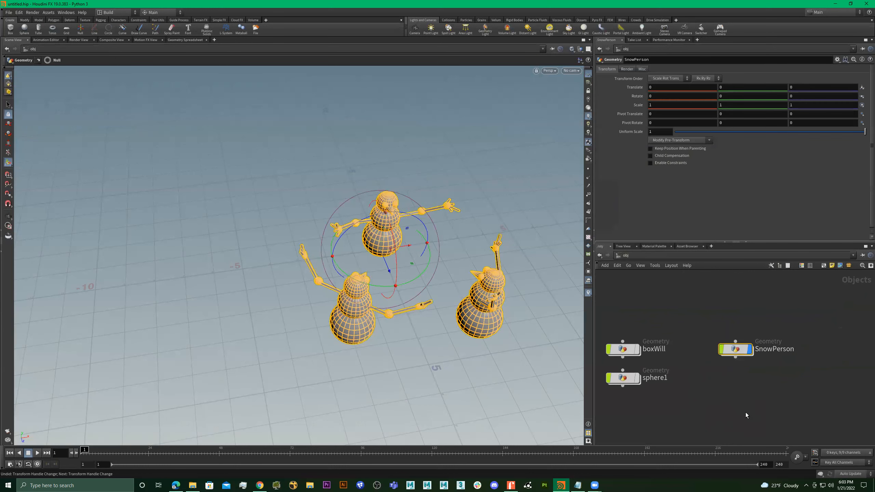
{"action": "left_click_drag", "start_coordinate": [350, 291], "coordinate": [443, 250], "text": "alt"}
{"action": "scroll", "coordinate": [703, 389], "scroll_direction": "down", "scroll_amount": 3}
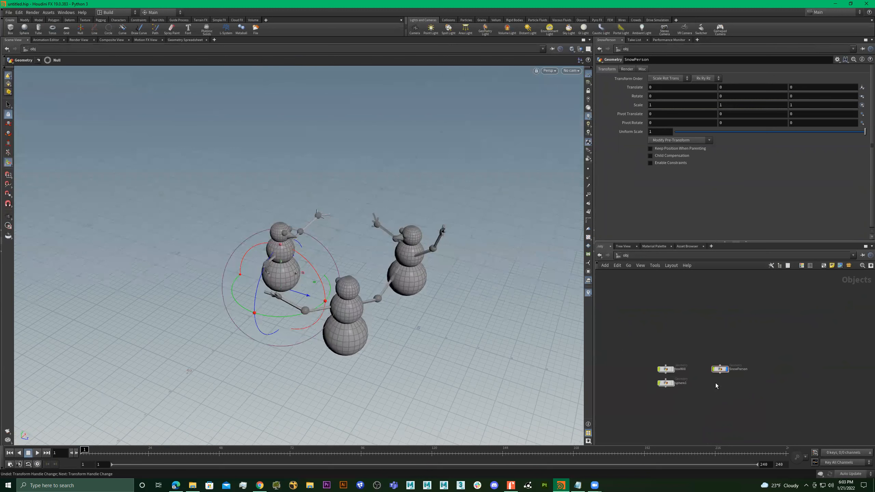
- Add a new Geometry object beside SnowPerson at the object level
{"action": "scroll", "coordinate": [727, 378], "scroll_direction": "up", "scroll_amount": 2}
{"action": "middle_click_drag", "start_coordinate": [783, 379], "coordinate": [731, 362]}
{"action": "key", "text": "Tab"}
{"action": "type", "text": "geo"}
{"action": "key", "text": "Return"}
{"action": "left_click", "coordinate": [726, 362]}
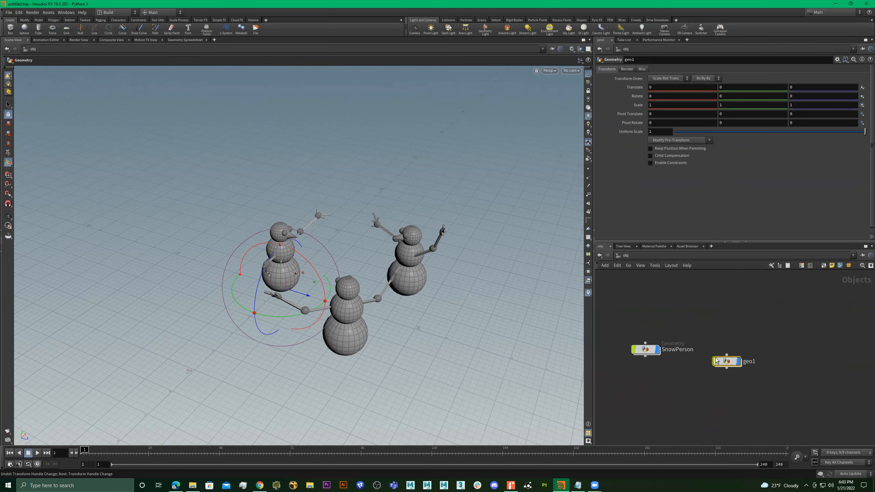
- Rename the new Geometry object Enviornment
{"action": "double_click", "coordinate": [744, 361]}
{"action": "mouse_move", "coordinate": [736, 361]}
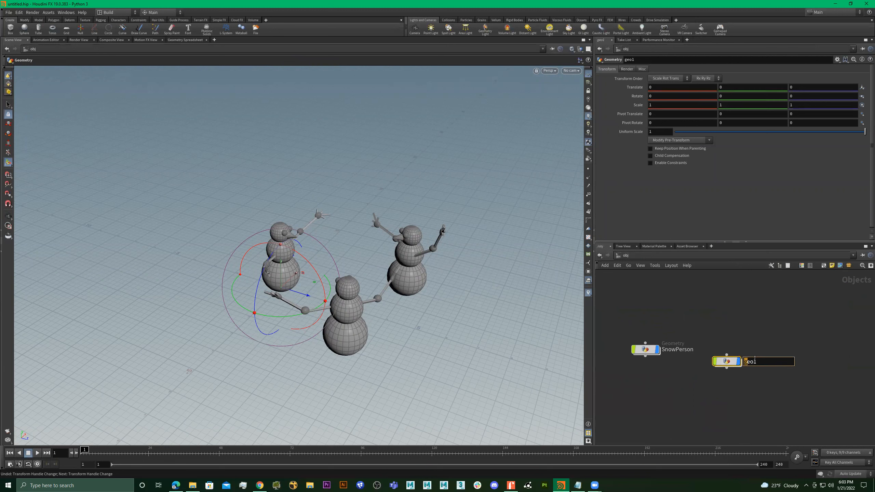
{"action": "type", "text": "Envo"}
{"action": "key", "text": "BackSpace"}
{"action": "type", "text": "iorn"}
{"action": "type", "text": "ment"}
{"action": "key", "text": "Return"}
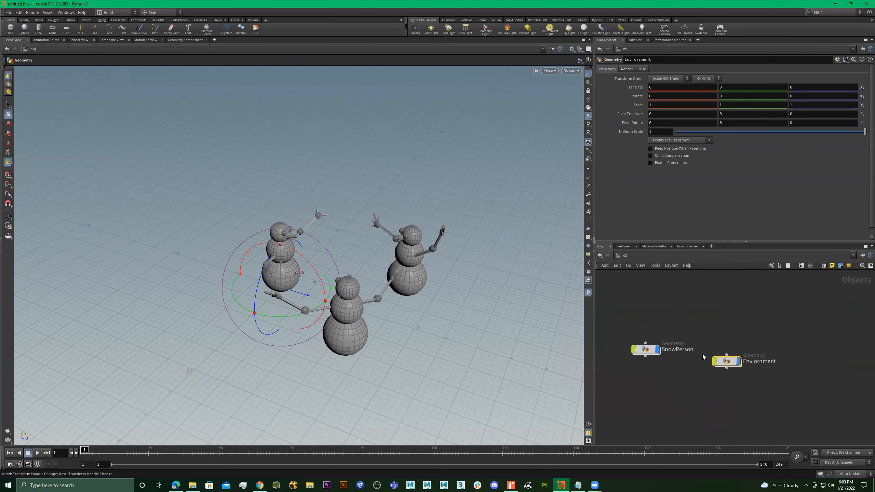
- Inside Enviornment, add a Box and shape it into a tall slab about 4.65 by 7.35 by 1 behind the snow people
{"action": "double_click", "coordinate": [730, 363]}
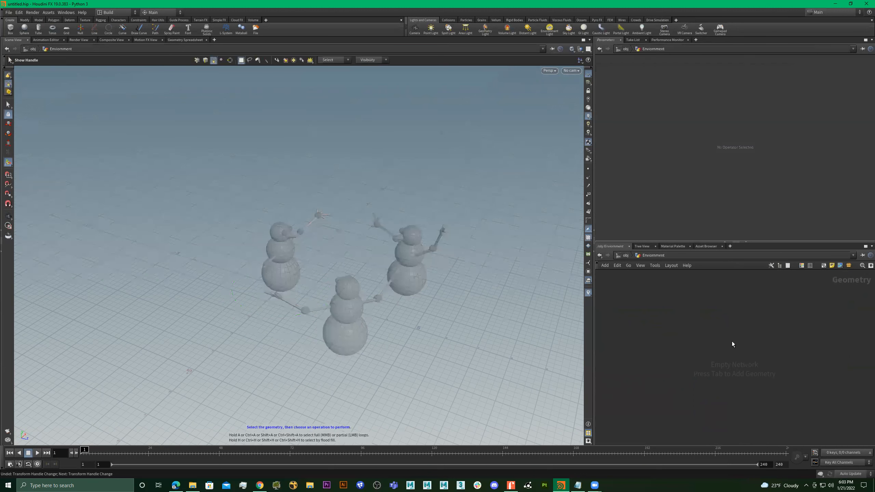
{"action": "key", "text": "Tab"}
{"action": "type", "text": "box"}
{"action": "key", "text": "Return"}
{"action": "left_click", "coordinate": [723, 334]}
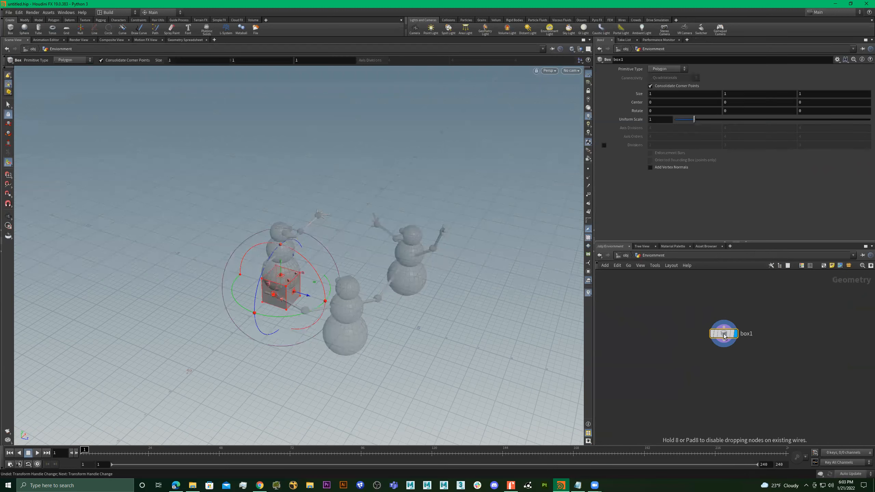
{"action": "left_click_drag", "start_coordinate": [280, 275], "coordinate": [206, 238]}
{"action": "left_click_drag", "start_coordinate": [274, 237], "coordinate": [214, 221]}
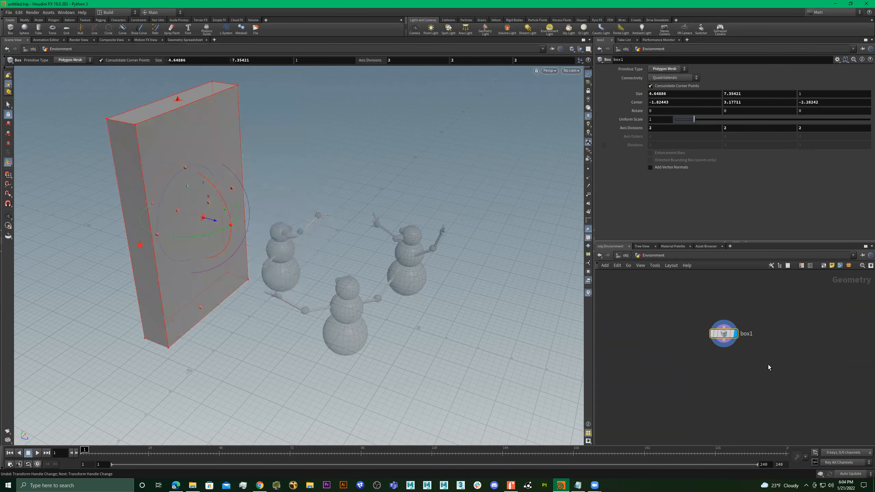
- Duplicate box1 and move the copy sideways along X to a center of about 6.78
{"action": "mouse_move", "coordinate": [742, 339]}
{"action": "left_click_drag", "start_coordinate": [723, 334], "coordinate": [830, 354], "text": "alt"}
{"action": "left_click_drag", "start_coordinate": [268, 242], "coordinate": [435, 154], "text": "alt"}
{"action": "key", "text": "Return"}
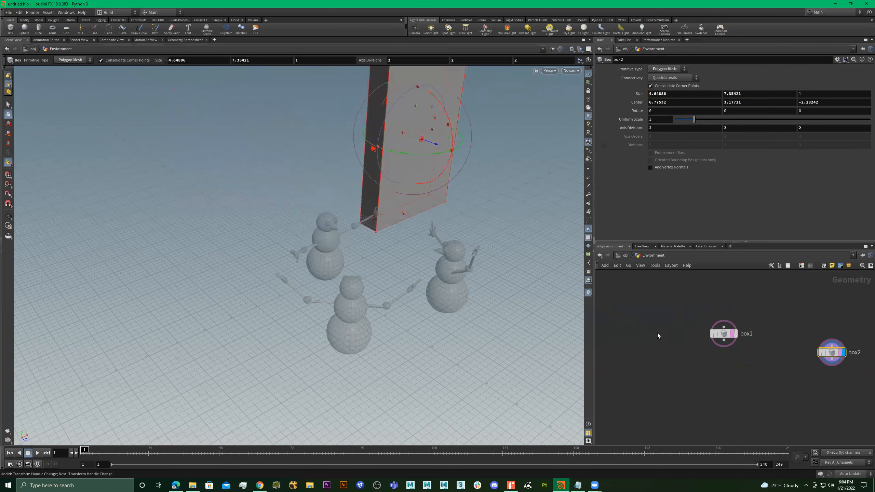
- Add a Grid as the ground and stretch it to about 17.6 by 13.2 beneath the snow people and slabs
{"action": "left_click", "coordinate": [723, 334]}
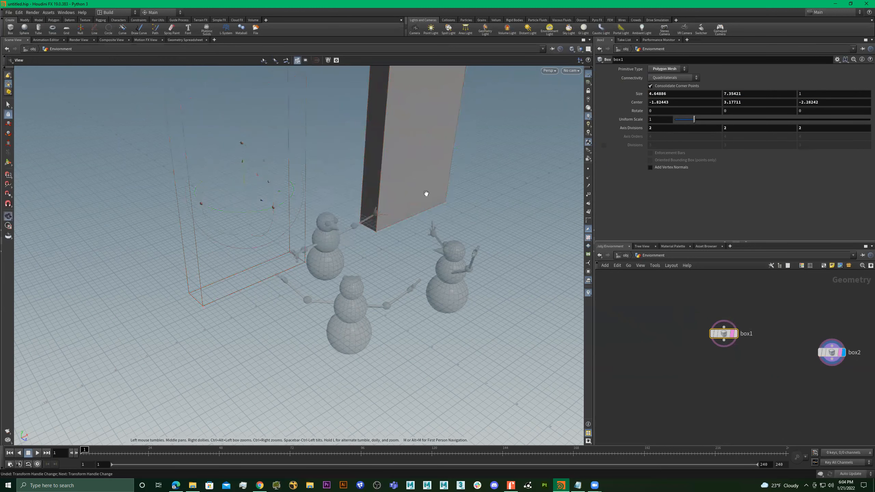
{"action": "left_click_drag", "start_coordinate": [426, 194], "coordinate": [408, 172], "text": "alt"}
{"action": "middle_click_drag", "start_coordinate": [408, 172], "coordinate": [452, 272], "text": "alt"}
{"action": "left_click_drag", "start_coordinate": [423, 228], "coordinate": [465, 260], "text": "alt"}
{"action": "scroll", "coordinate": [465, 261], "scroll_direction": "down", "scroll_amount": 2}
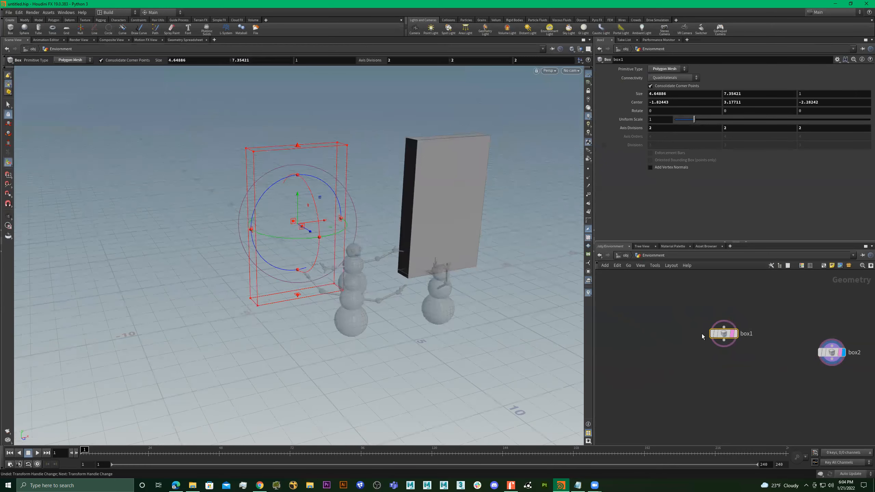
{"action": "key", "text": "Tab"}
{"action": "type", "text": "grid"}
{"action": "key", "text": "Return"}
{"action": "left_click", "coordinate": [684, 358]}
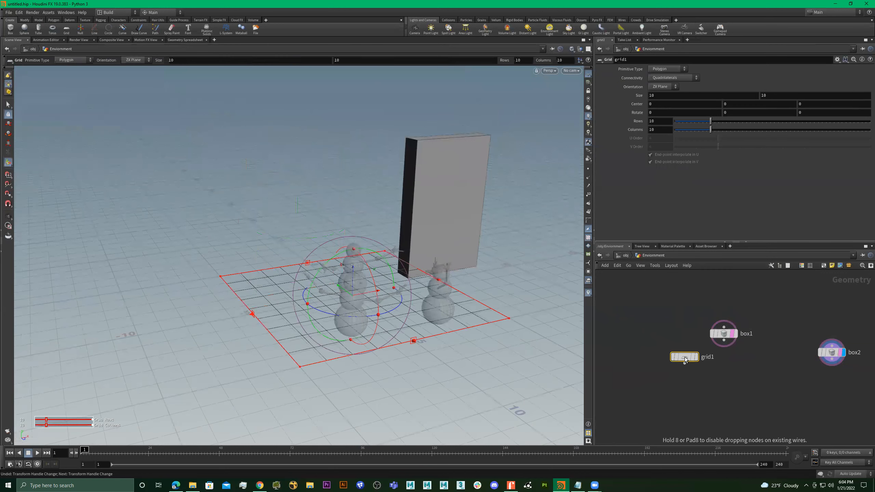
{"action": "left_click_drag", "start_coordinate": [413, 341], "coordinate": [465, 380]}
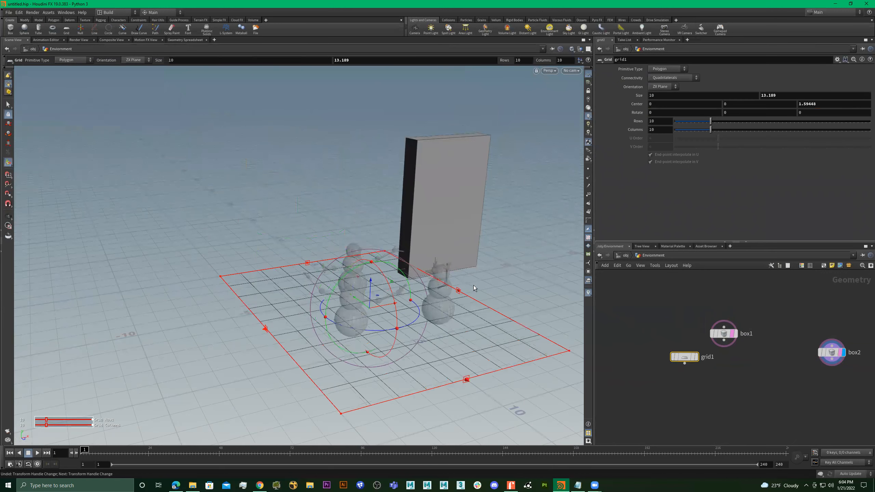
{"action": "left_click_drag", "start_coordinate": [460, 289], "coordinate": [572, 269]}
- Add a Merge node, wire grid1, box1 and box2 into it, and set its display flag
{"action": "scroll", "coordinate": [801, 342], "scroll_direction": "down", "scroll_amount": 1}
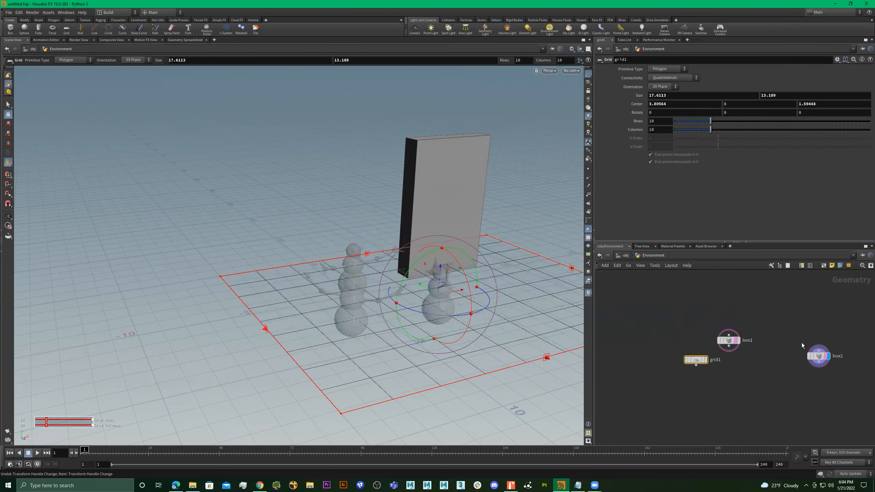
{"action": "key", "text": "Tab"}
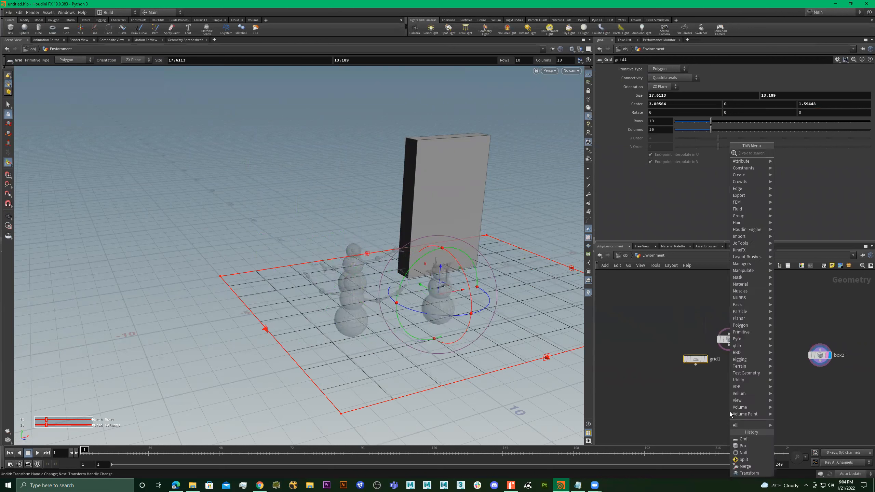
{"action": "left_click", "coordinate": [745, 466]}
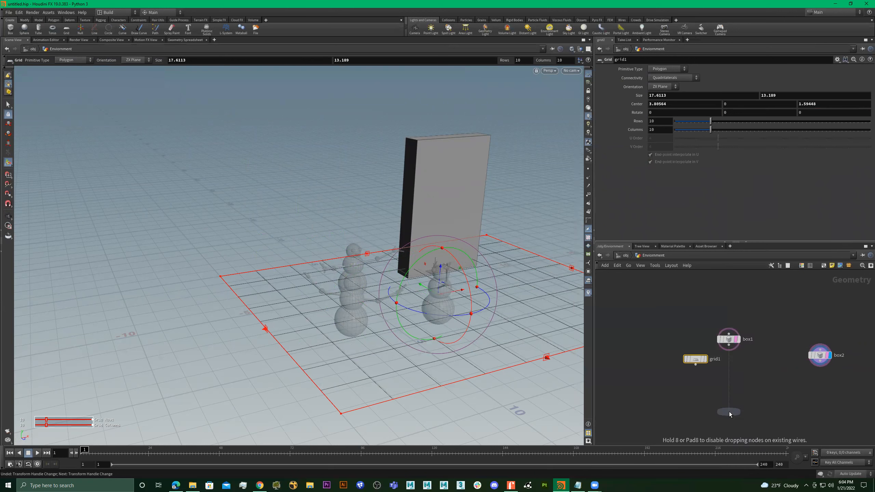
{"action": "left_click", "coordinate": [728, 411]}
{"action": "left_click_drag", "start_coordinate": [666, 316], "coordinate": [842, 370]}
{"action": "left_click", "coordinate": [696, 365]}
{"action": "left_click", "coordinate": [728, 406]}
{"action": "left_click", "coordinate": [739, 412]}
{"action": "left_click", "coordinate": [728, 412]}
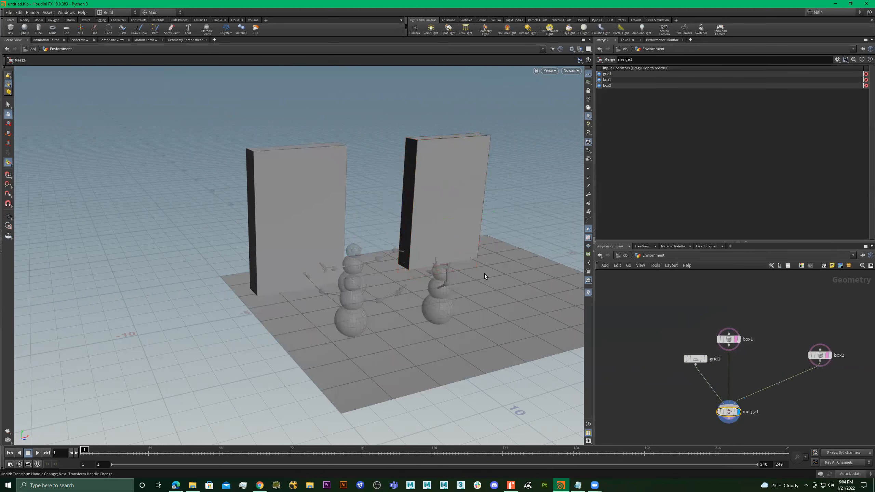
- Return to the object level and place the Enviornment node directly below SnowPerson
{"action": "left_click", "coordinate": [626, 255]}
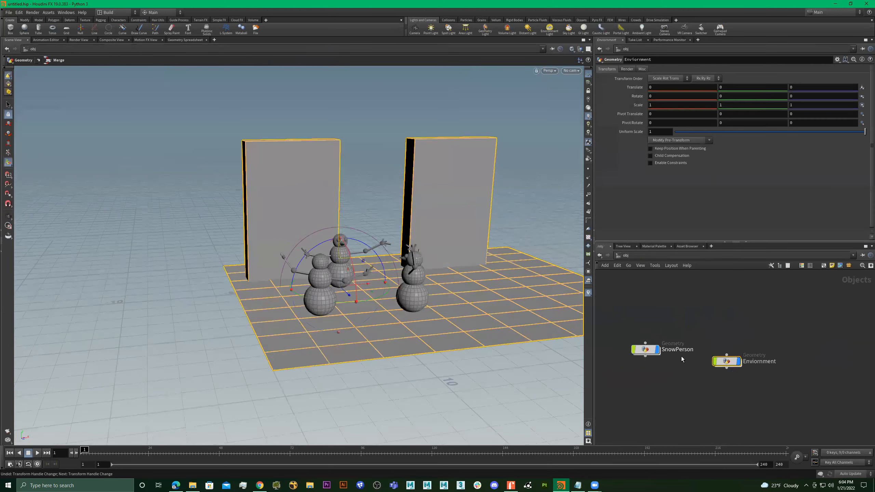
{"action": "scroll", "coordinate": [698, 371], "scroll_direction": "up", "scroll_amount": 2}
{"action": "left_click_drag", "start_coordinate": [717, 366], "coordinate": [651, 376]}
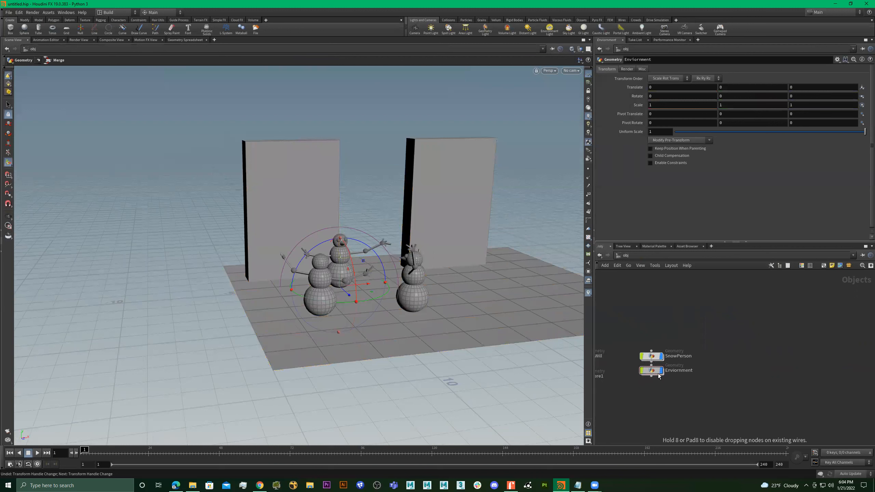
{"action": "middle_click_drag", "start_coordinate": [659, 410], "coordinate": [787, 397]}
{"action": "scroll", "coordinate": [737, 365], "scroll_direction": "up", "scroll_amount": 3}
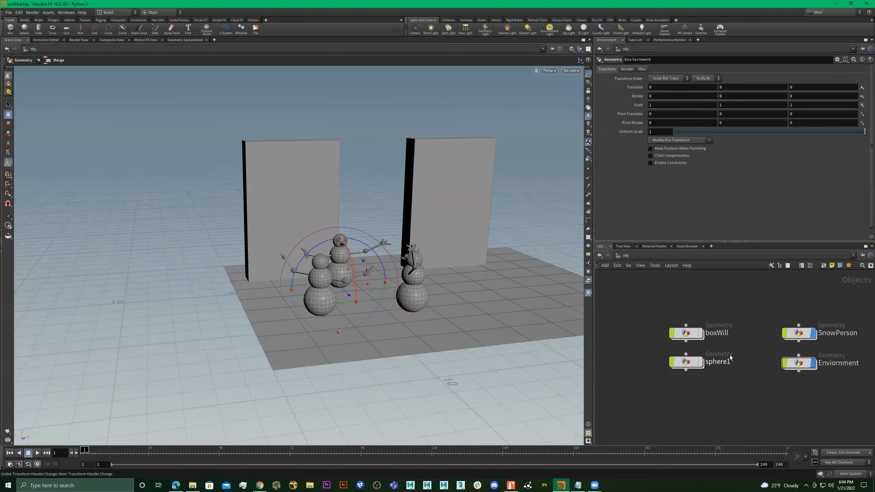
- Toggle the display of boxWill and sphere1 on and back off, and inspect the snow people and slabs from the front
{"action": "left_click_drag", "start_coordinate": [714, 302], "coordinate": [661, 375]}
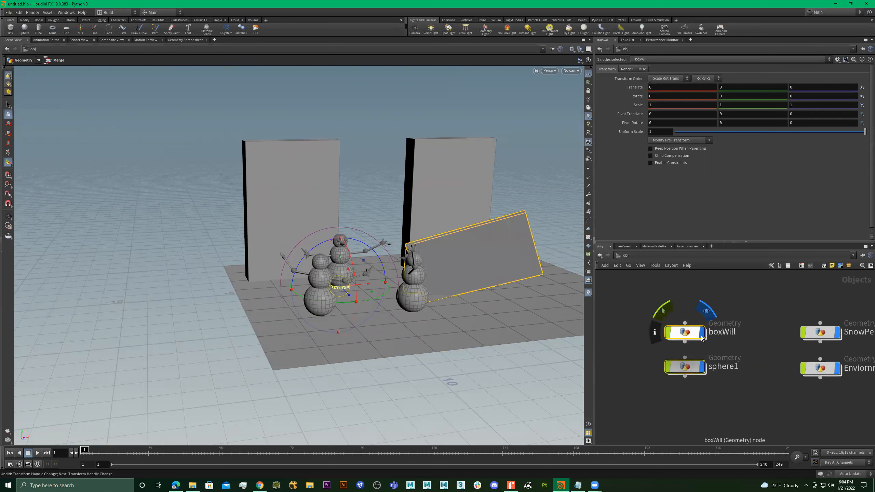
{"action": "left_click", "coordinate": [704, 371]}
{"action": "left_click", "coordinate": [704, 371]}
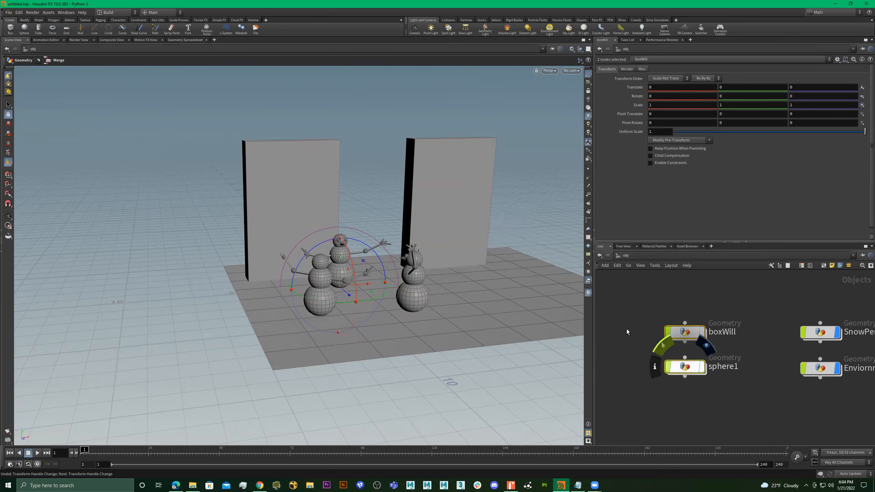
{"action": "left_click_drag", "start_coordinate": [415, 260], "coordinate": [374, 260], "text": "alt"}
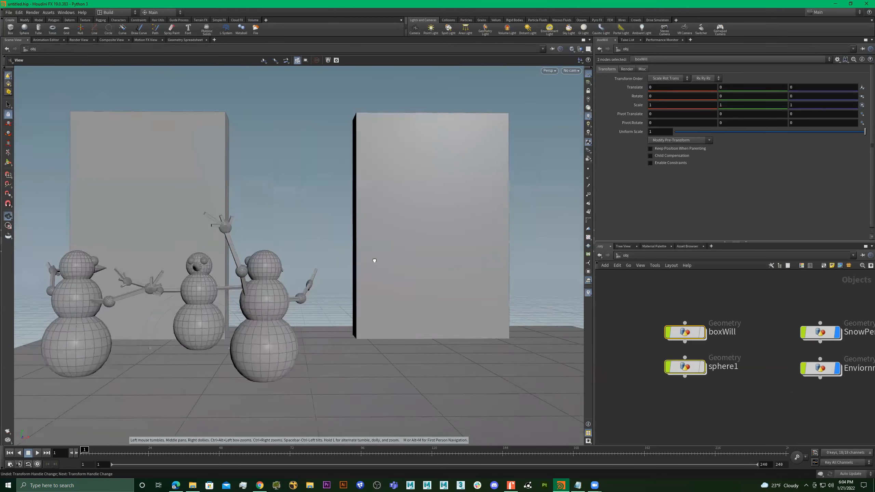
{"action": "middle_click_drag", "start_coordinate": [377, 261], "coordinate": [452, 262], "text": "alt"}
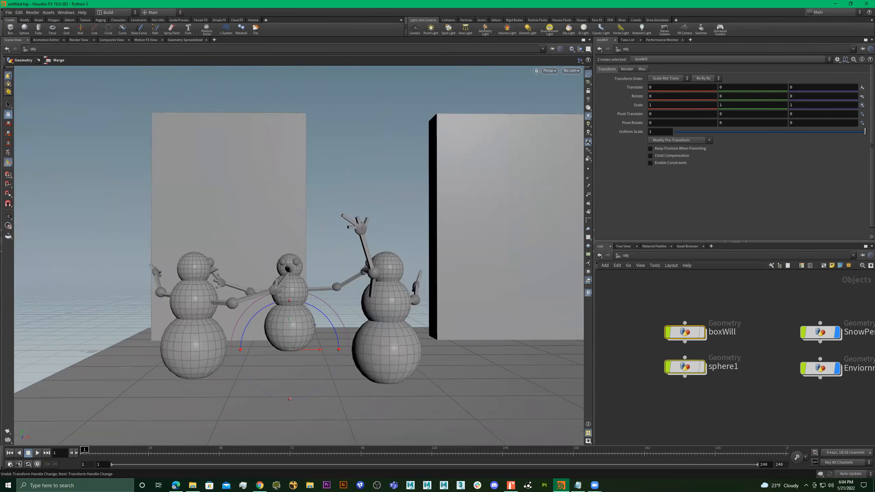